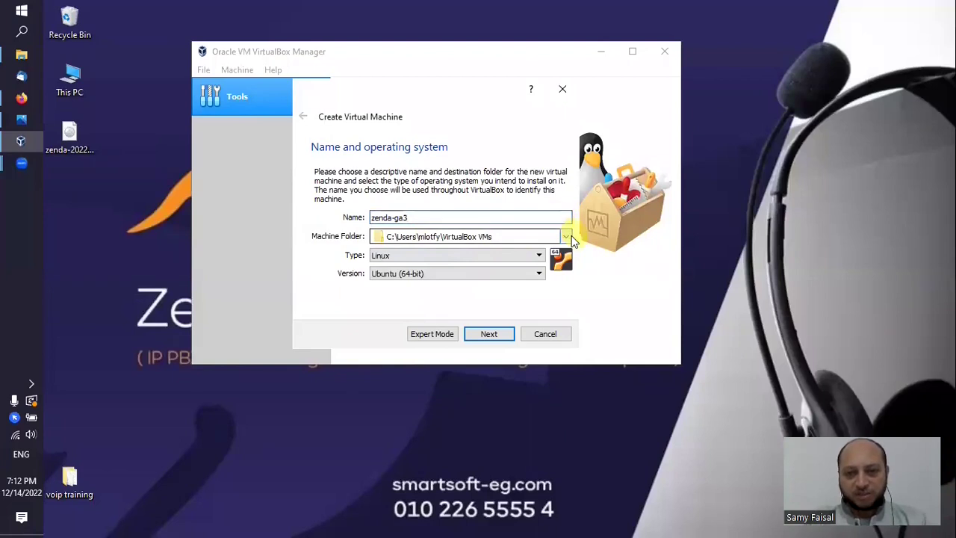
# Set the new VM's machine folder to D:\VirtualBox through the Other… folder option
pyautogui.click(567, 236)
pyautogui.click(433, 261)
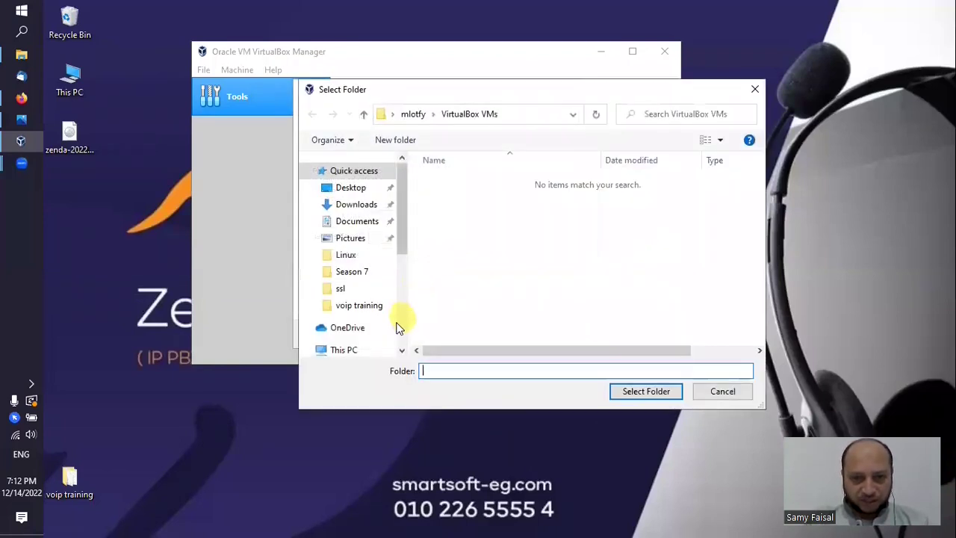
pyautogui.scroll(-5, 399, 322)
pyautogui.click(360, 294)
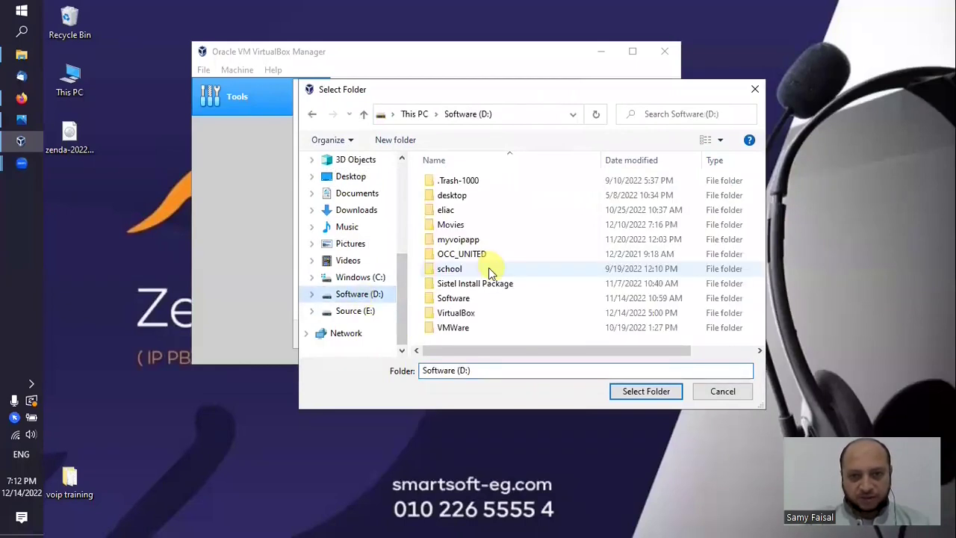
pyautogui.doubleClick(461, 311)
pyautogui.click(626, 393)
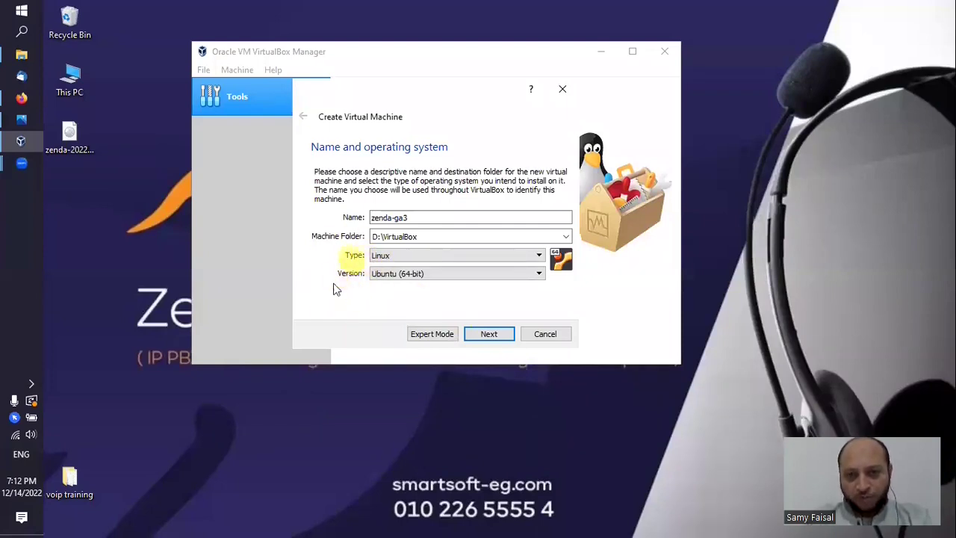
# Keep type Linux and version Ubuntu (64-bit), then advance to the Memory size step
pyautogui.click(395, 259)
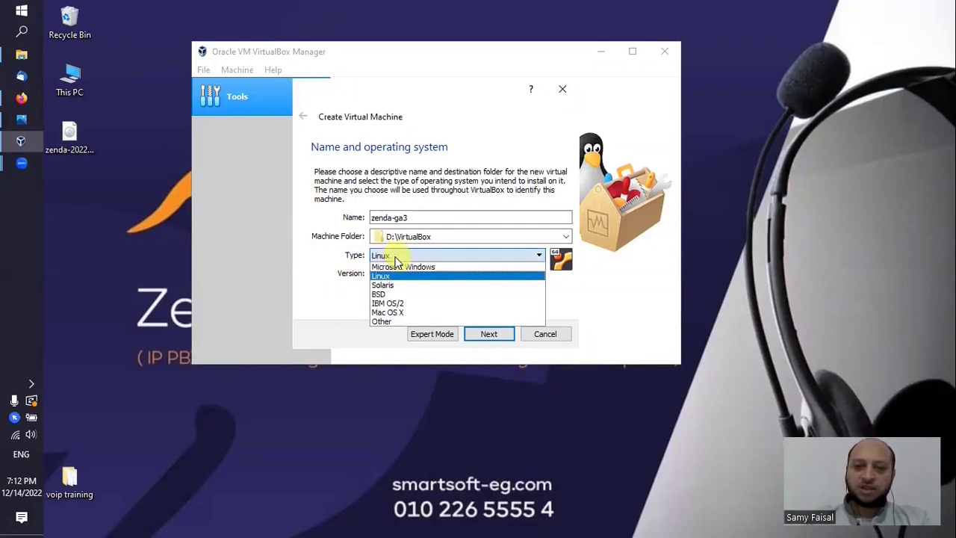
pyautogui.click(396, 257)
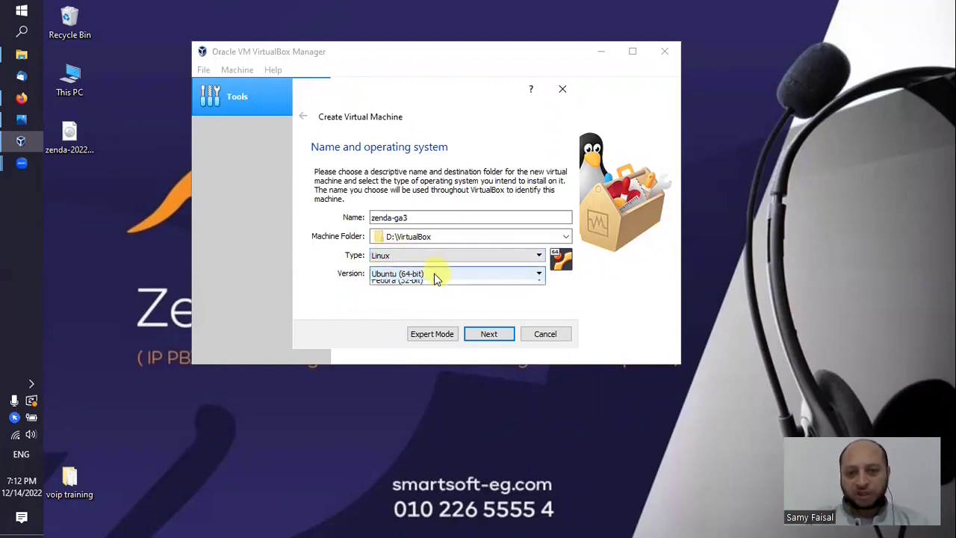
pyautogui.click(436, 276)
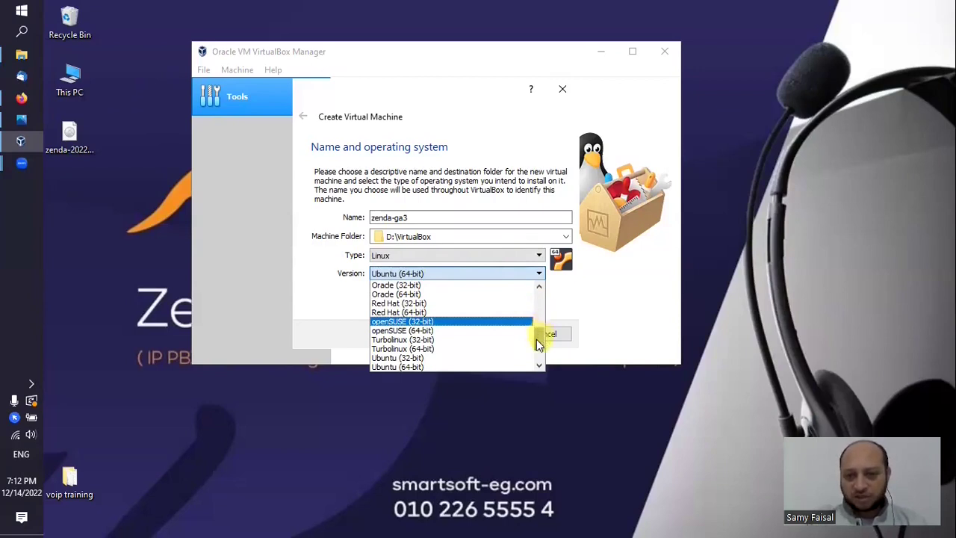
pyautogui.scroll(-1, 538, 338)
pyautogui.scroll(2, 535, 360)
pyautogui.moveTo(535, 338); pyautogui.dragTo(535, 349)
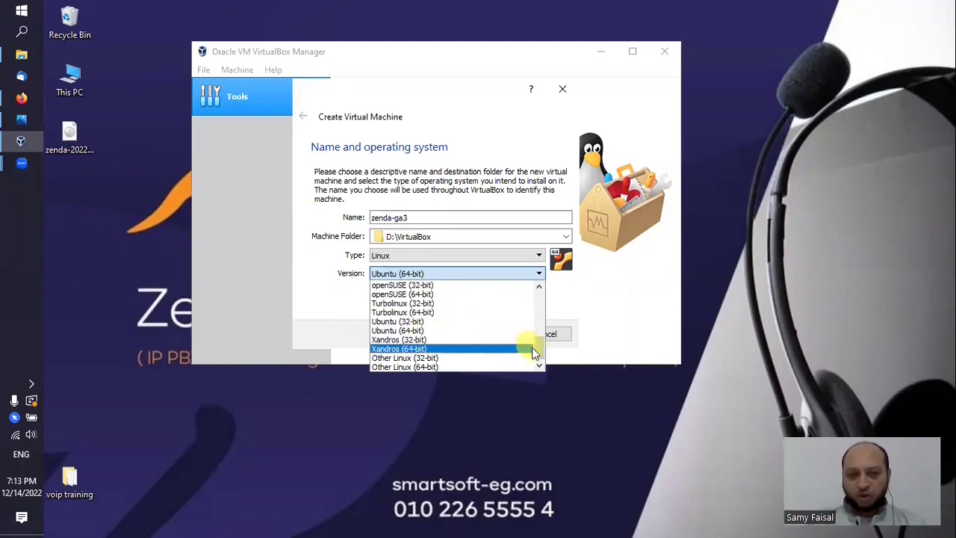
pyautogui.click(420, 331)
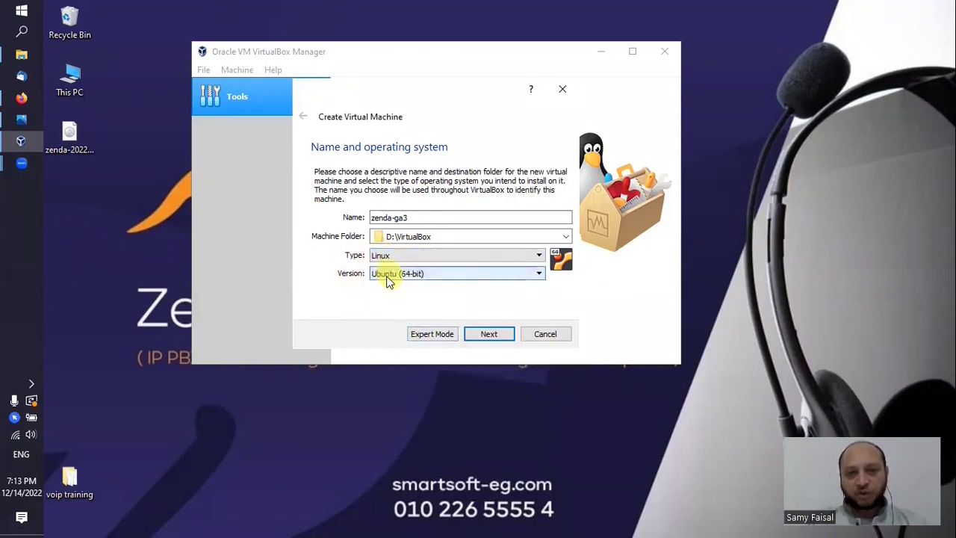
pyautogui.click(491, 333)
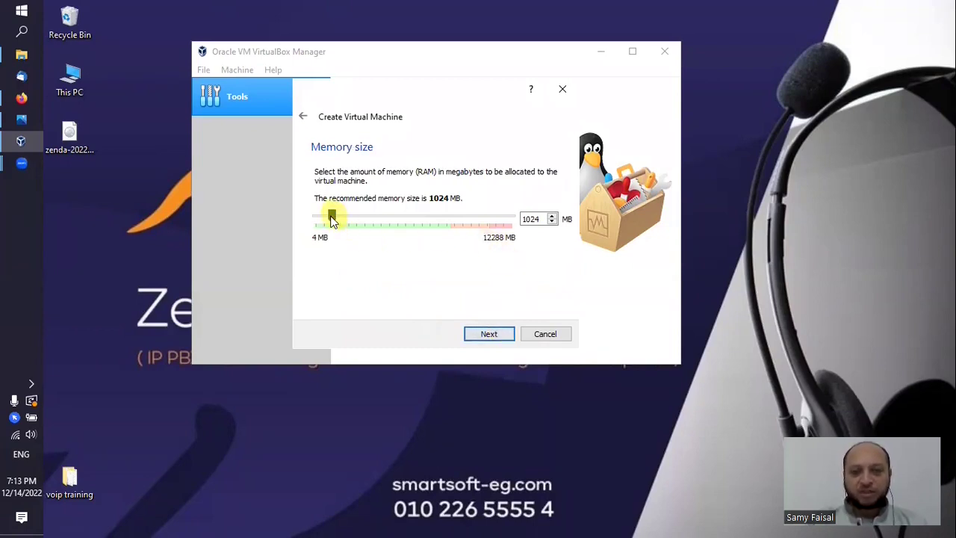
# Raise memory to 2048 MB and create a new 10 GB VDI hard disk
pyautogui.moveTo(334, 217); pyautogui.dragTo(346, 221)
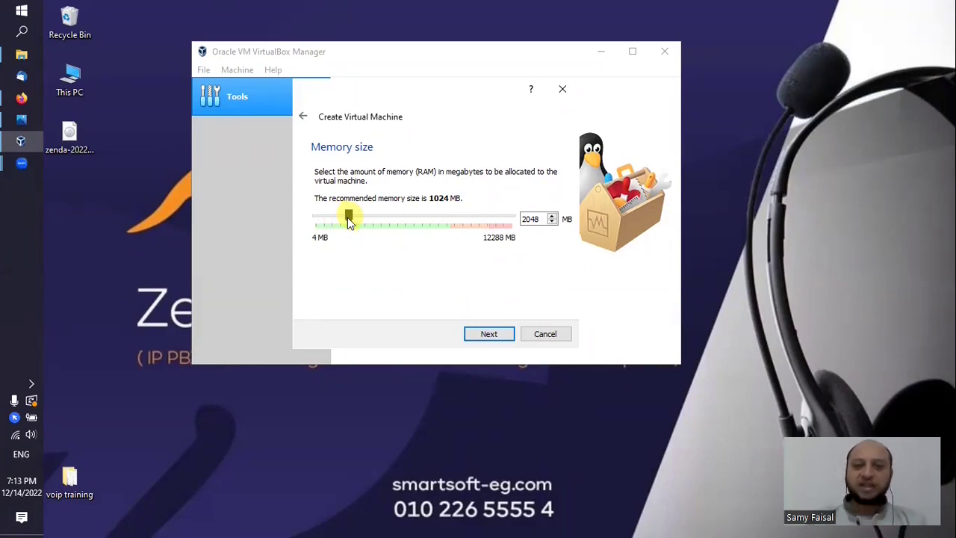
pyautogui.click(488, 334)
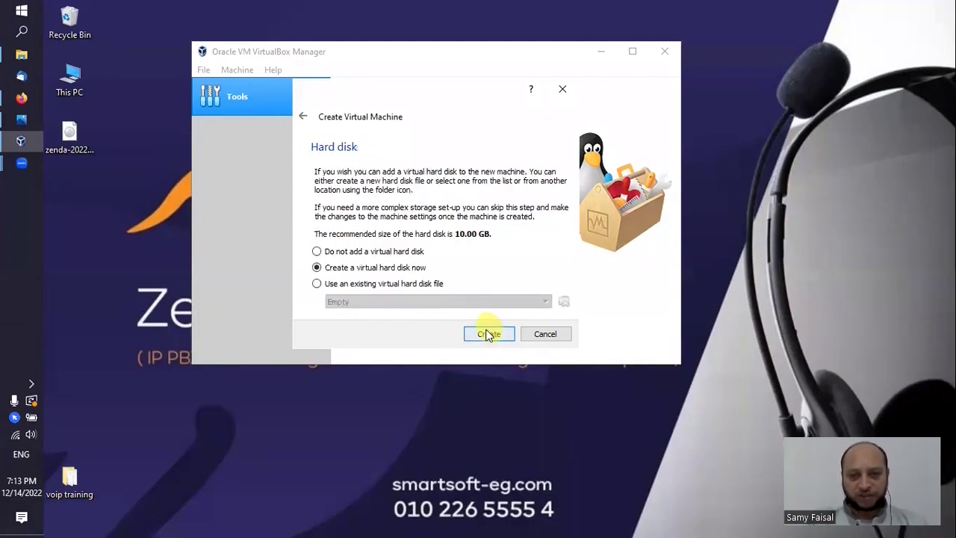
pyautogui.click(489, 334)
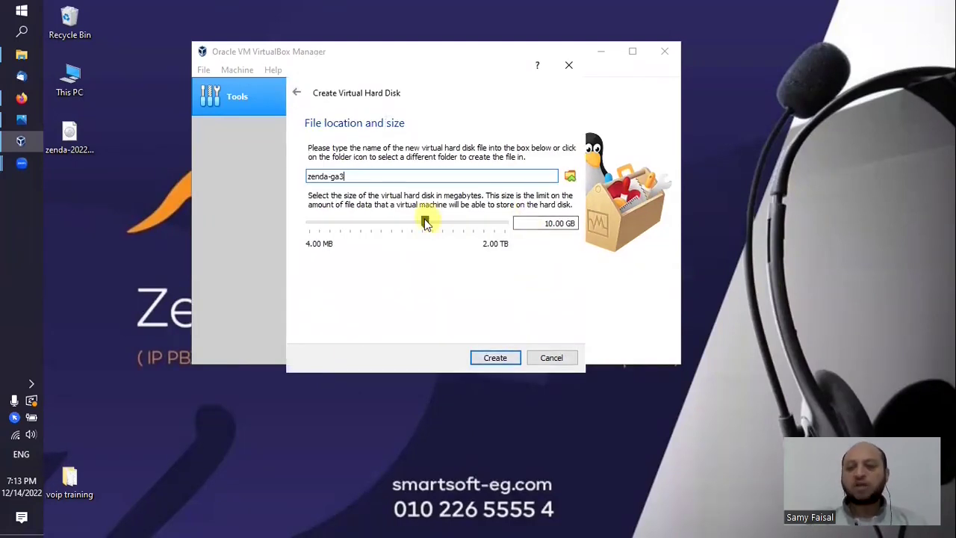
pyautogui.moveTo(426, 223)
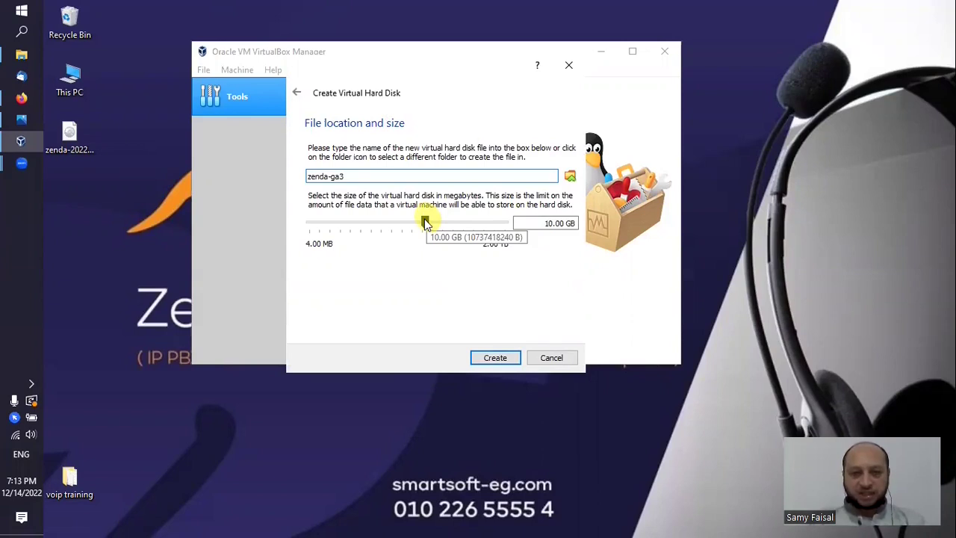
pyautogui.click(495, 358)
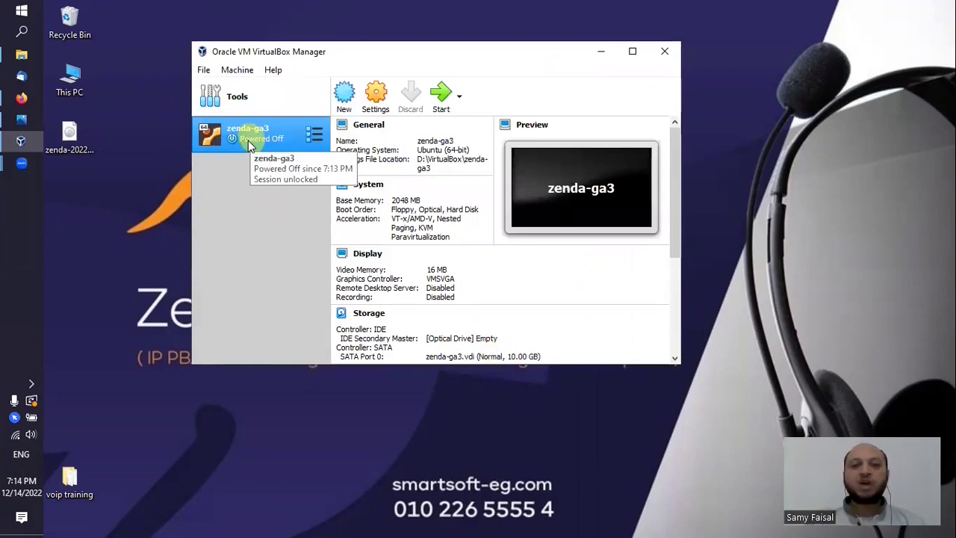
# In zenda-ga3's settings, set Processor(s) to 2 and go to the Network page
pyautogui.click(375, 98)
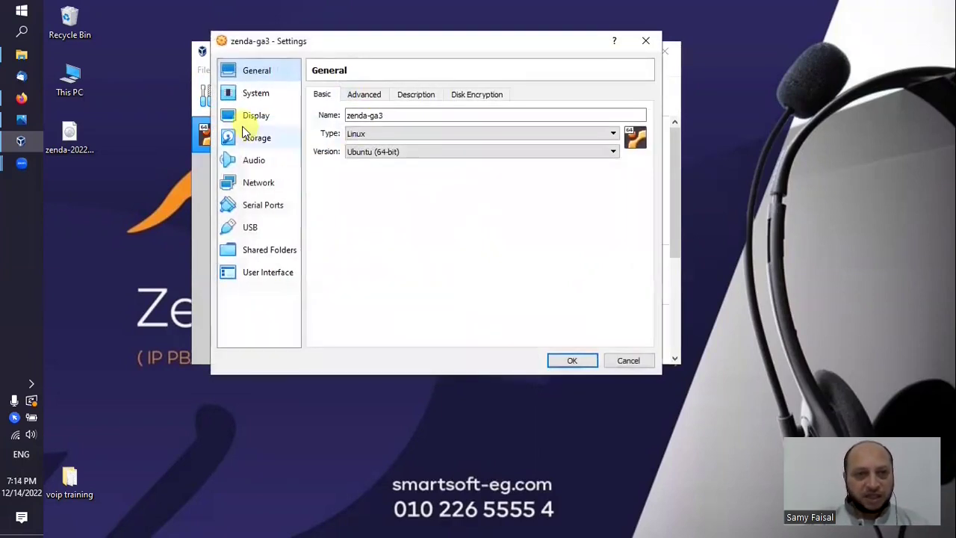
pyautogui.click(248, 96)
pyautogui.click(390, 94)
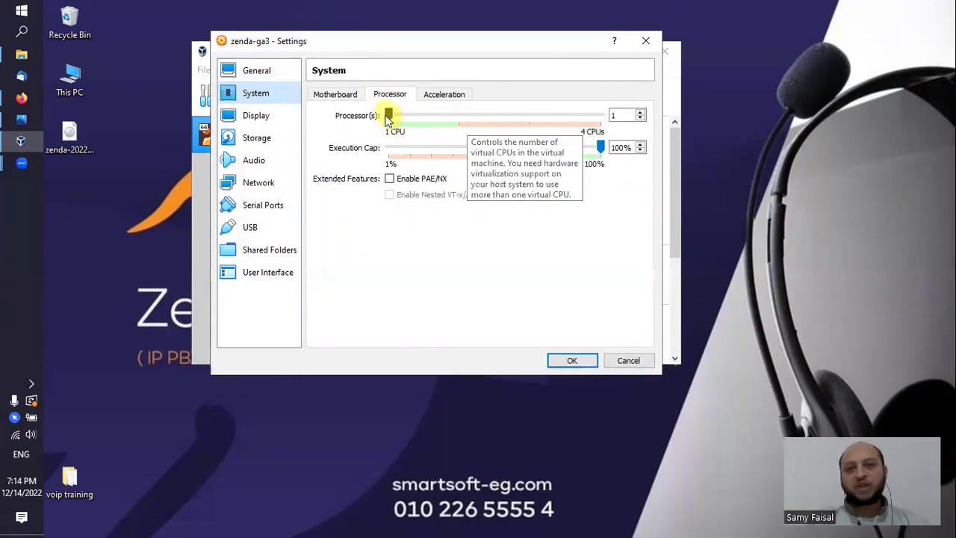
pyautogui.moveTo(389, 115); pyautogui.dragTo(448, 123)
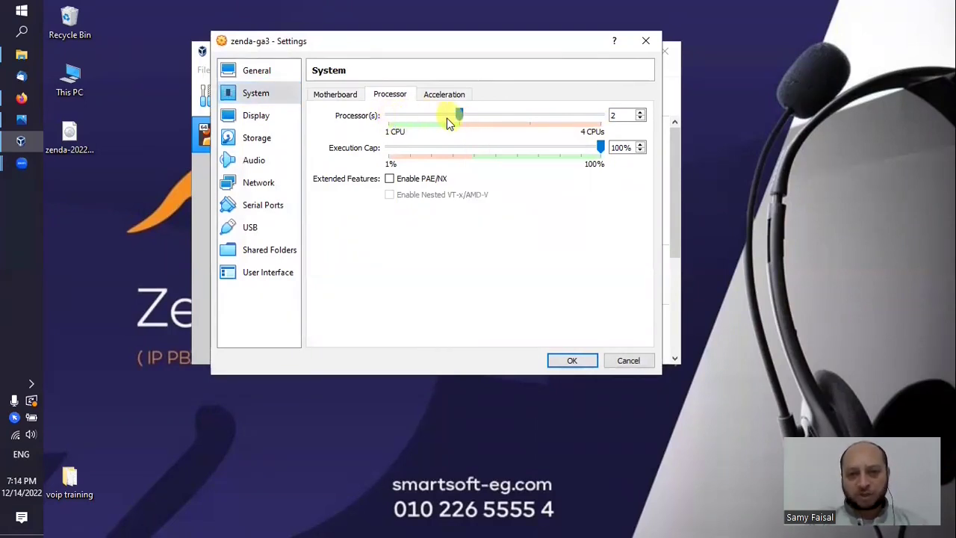
pyautogui.click(266, 185)
pyautogui.click(400, 132)
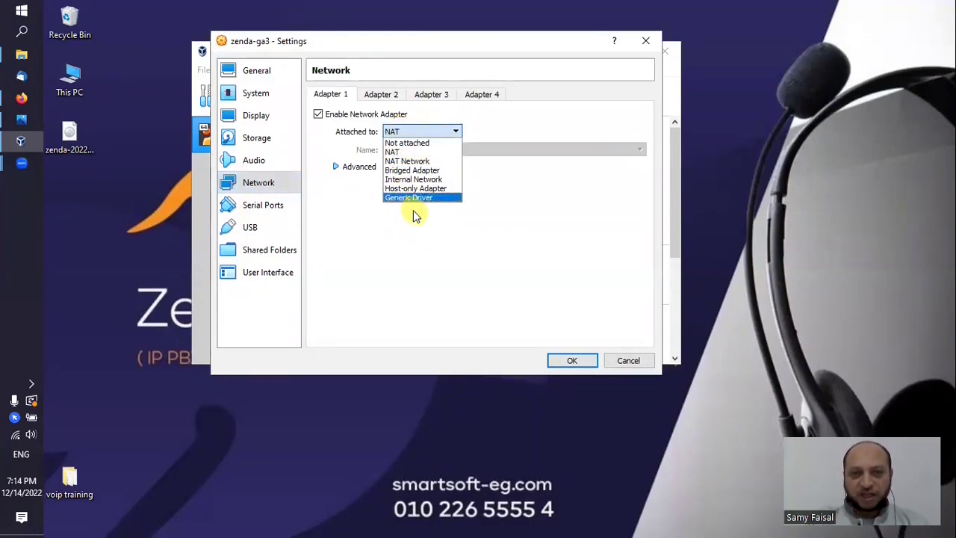
# Set Adapter 1's Attached to option to Bridged Adapter
pyautogui.click(406, 170)
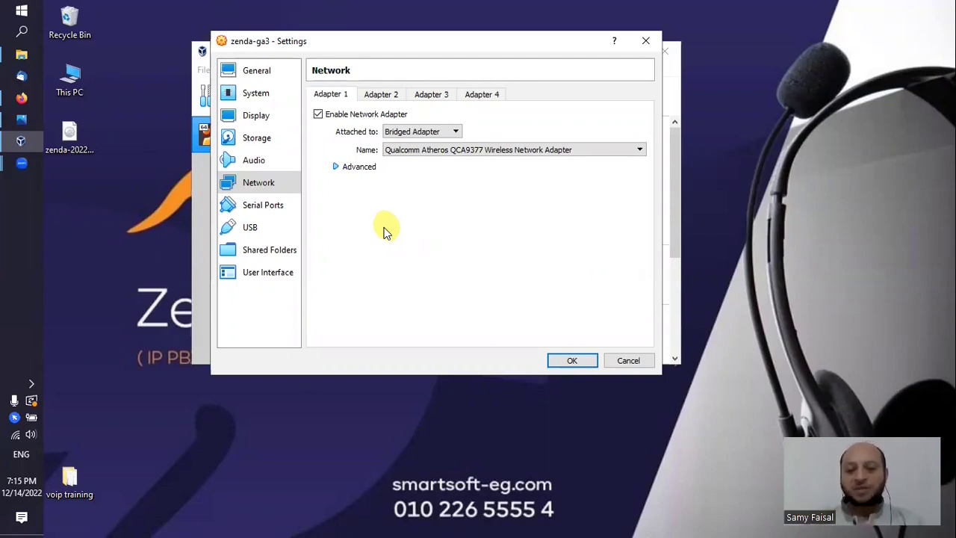
# Uncheck Cable Connected under Advanced and save the network settings
pyautogui.click(337, 167)
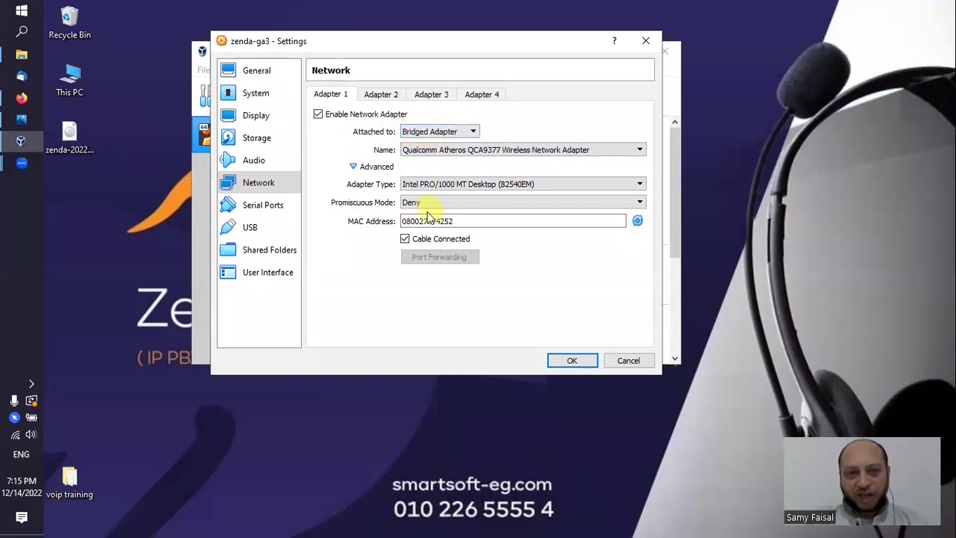
pyautogui.click(441, 239)
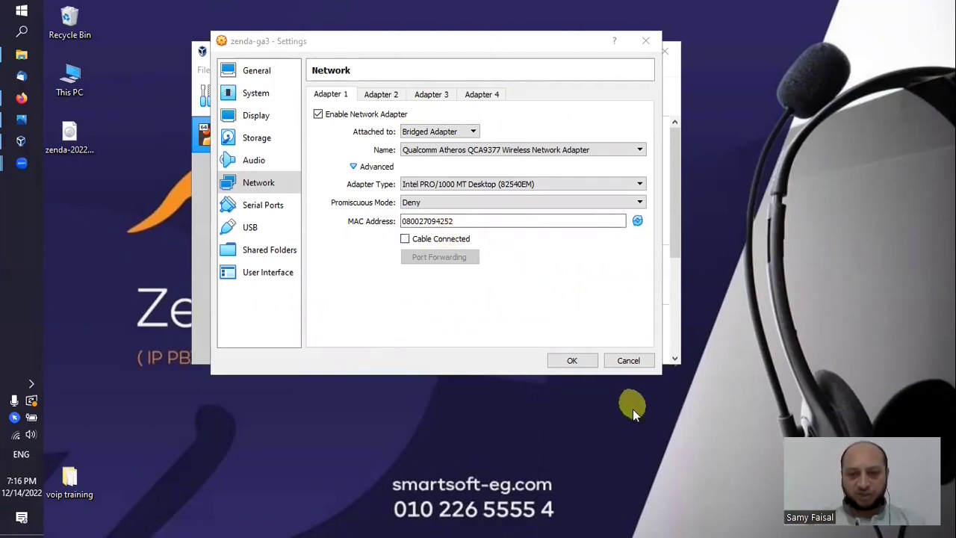
pyautogui.click(573, 360)
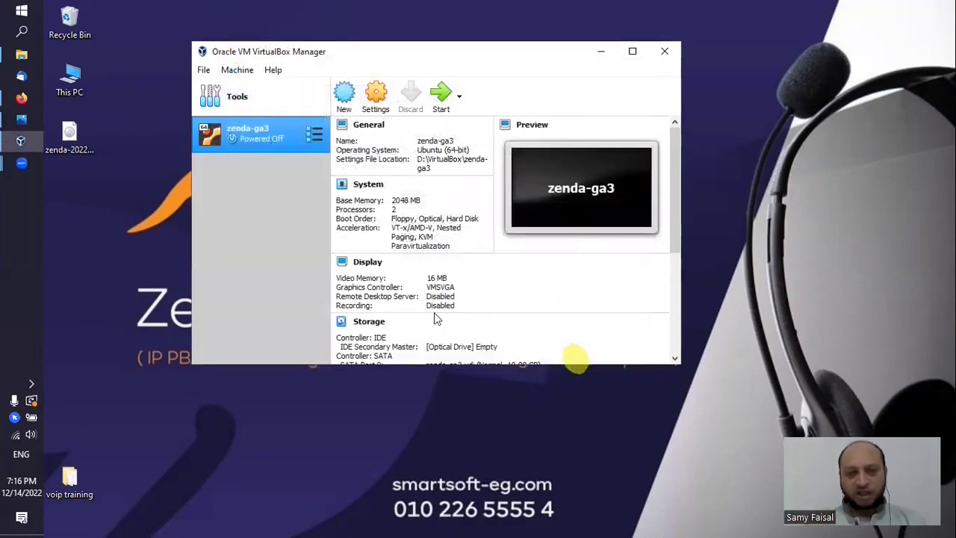
# Start zenda-ga3 with zenda-2022.12.01.iso chosen as the start-up disk
pyautogui.click(440, 102)
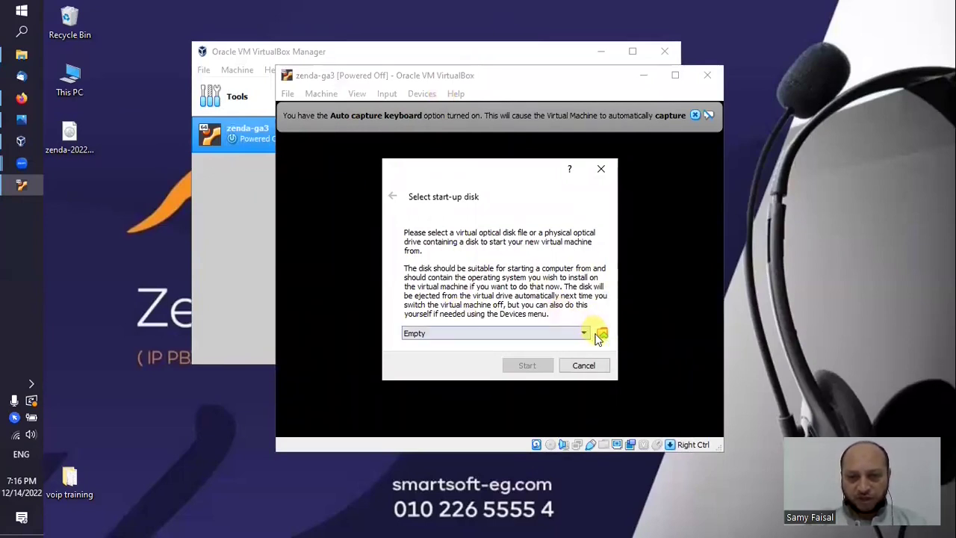
pyautogui.click(600, 336)
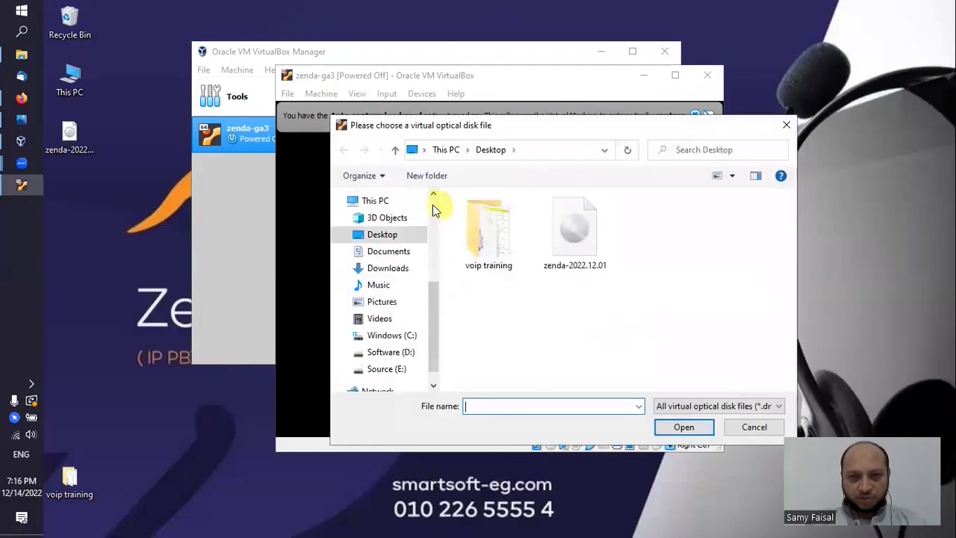
pyautogui.click(568, 231)
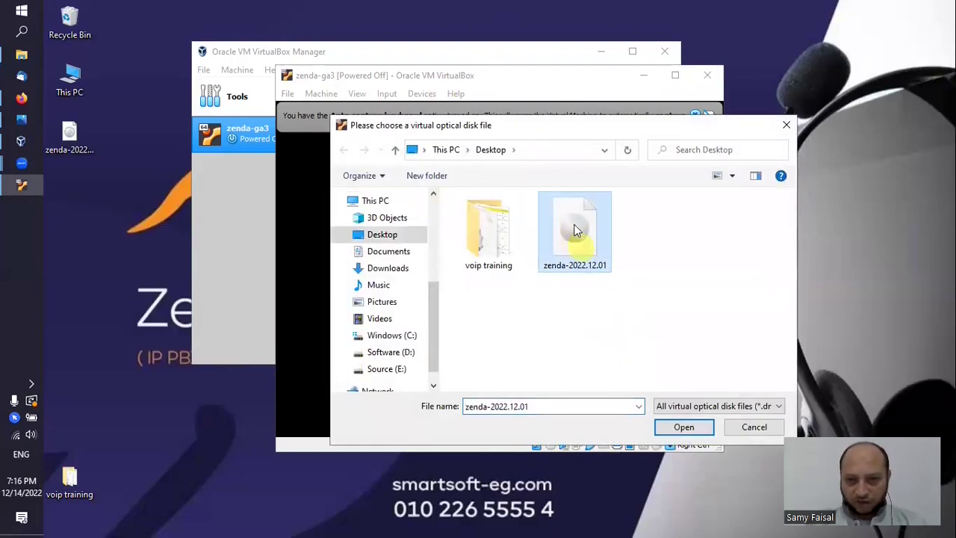
pyautogui.click(674, 427)
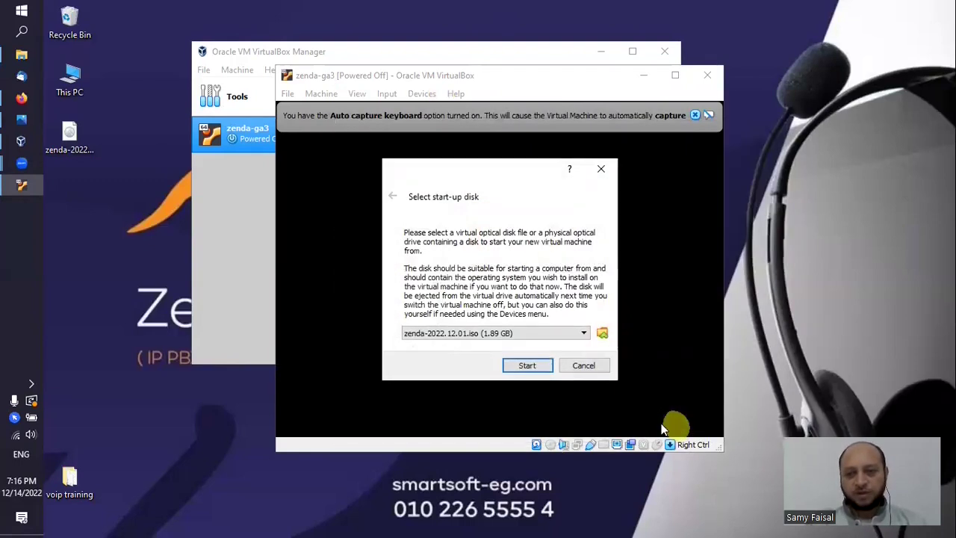
pyautogui.click(520, 364)
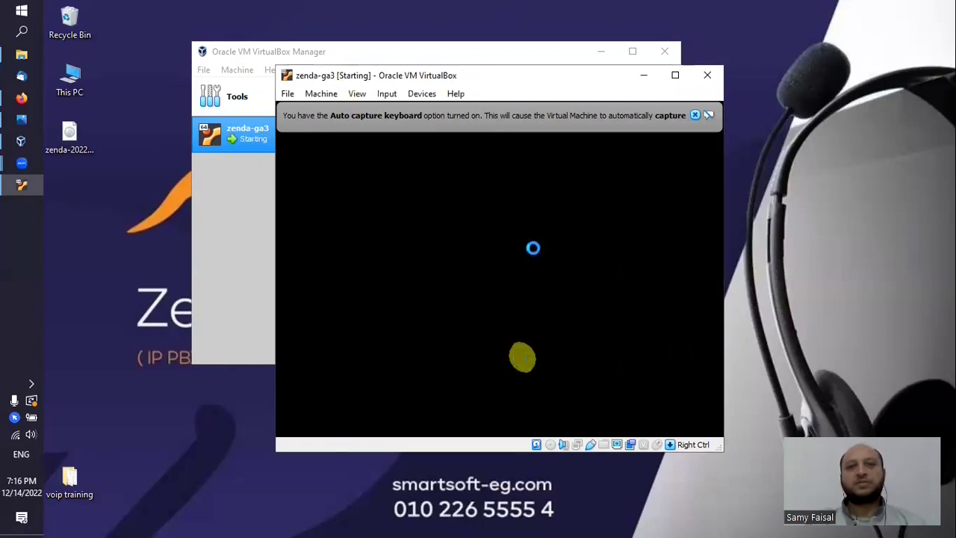
# Hide the Manager, dismiss the keyboard and mouse notices, and move the VM window up-left
pyautogui.click(601, 51)
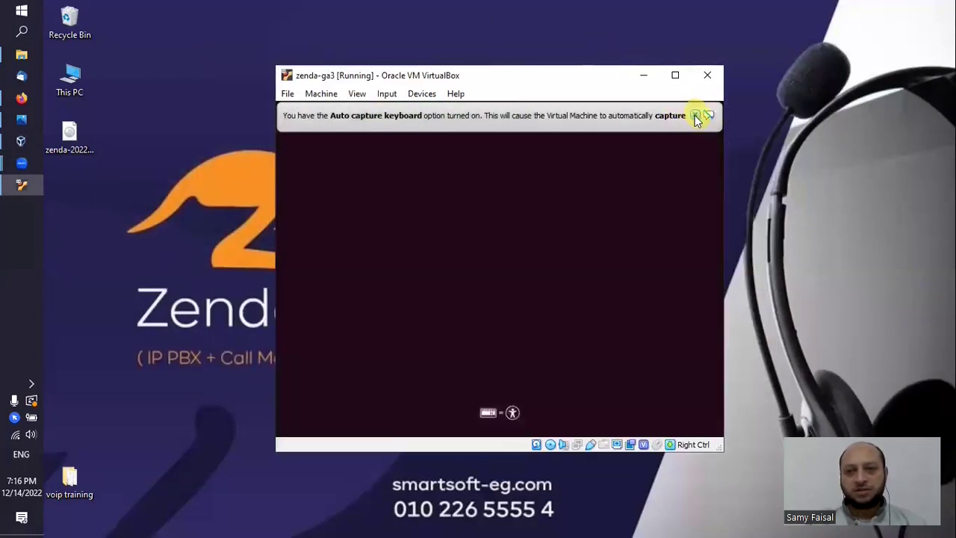
pyautogui.click(695, 116)
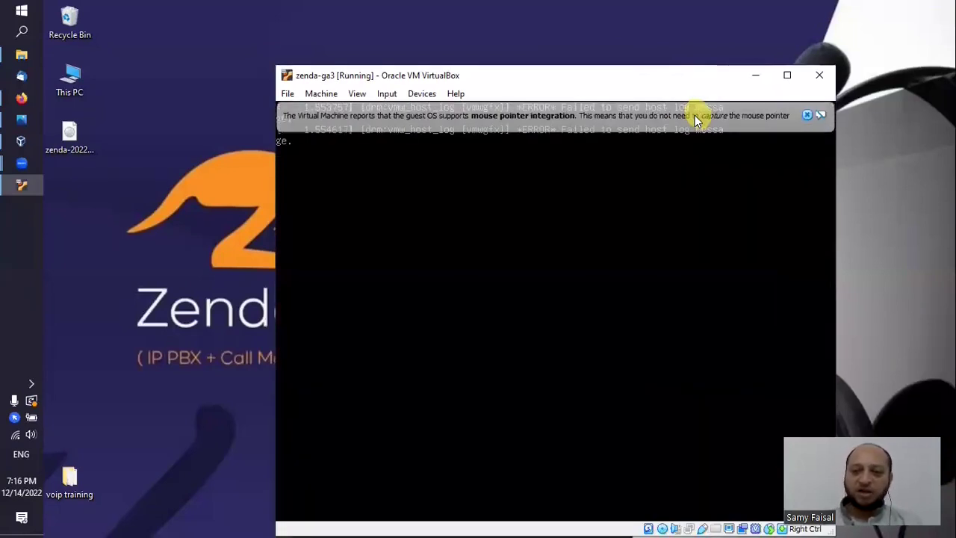
pyautogui.click(809, 115)
pyautogui.moveTo(632, 81); pyautogui.dragTo(585, 45)
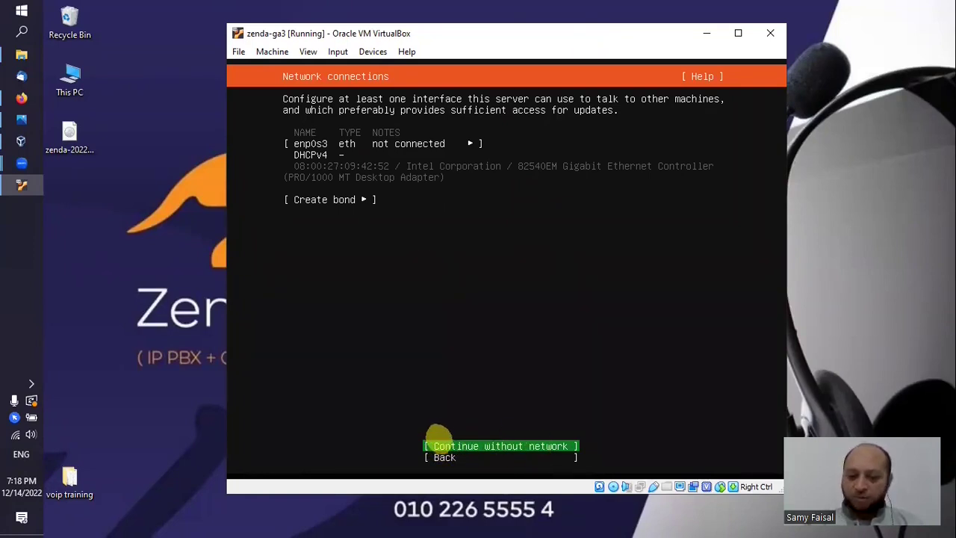
# Continue without network and keep the guided entire-disk LVM storage layout
pyautogui.click(438, 441)
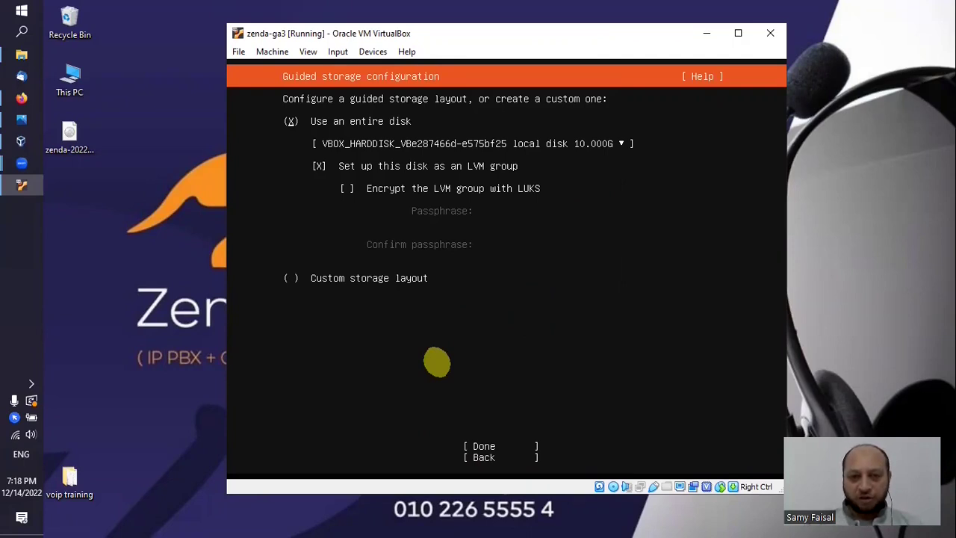
pyautogui.press('Tab')
pyautogui.press('Tab')
pyautogui.press('Tab')
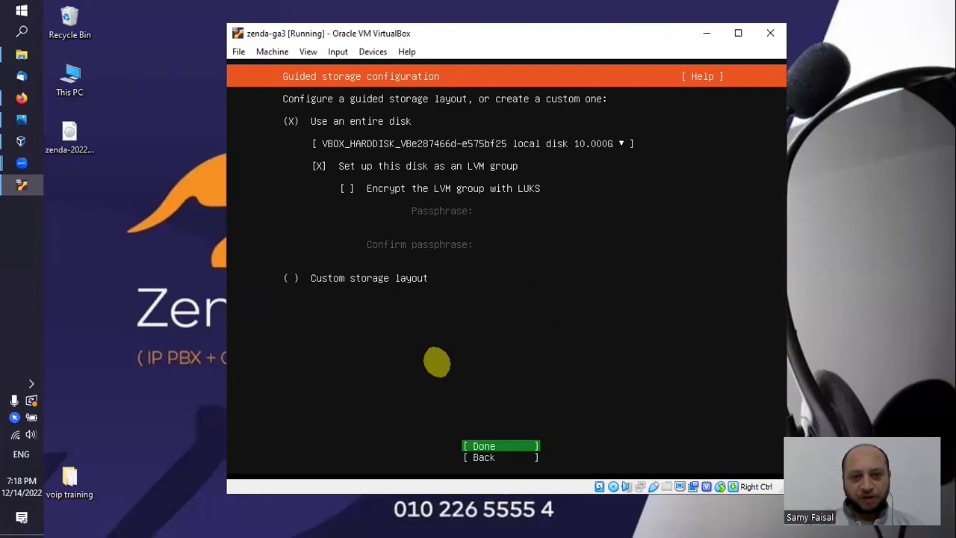
pyautogui.press('Up')
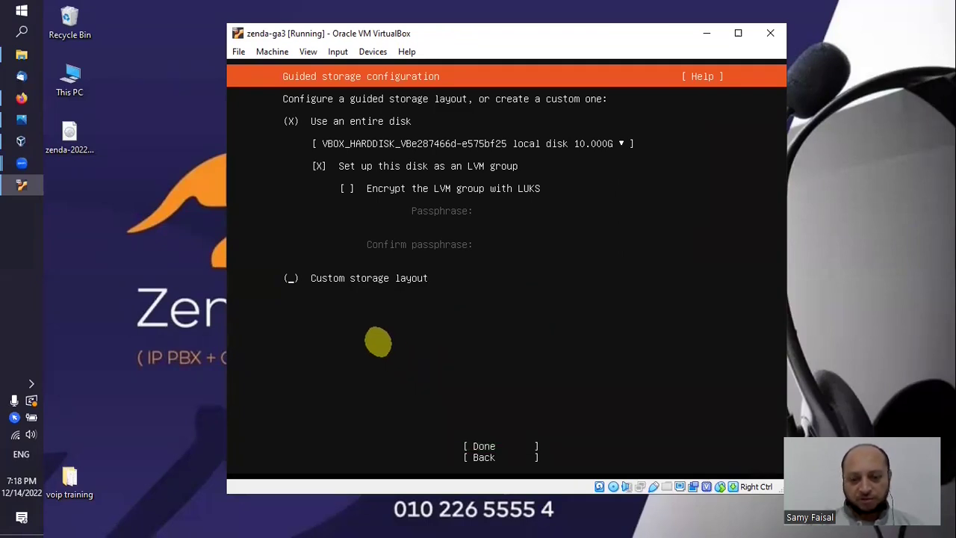
pyautogui.press('space')
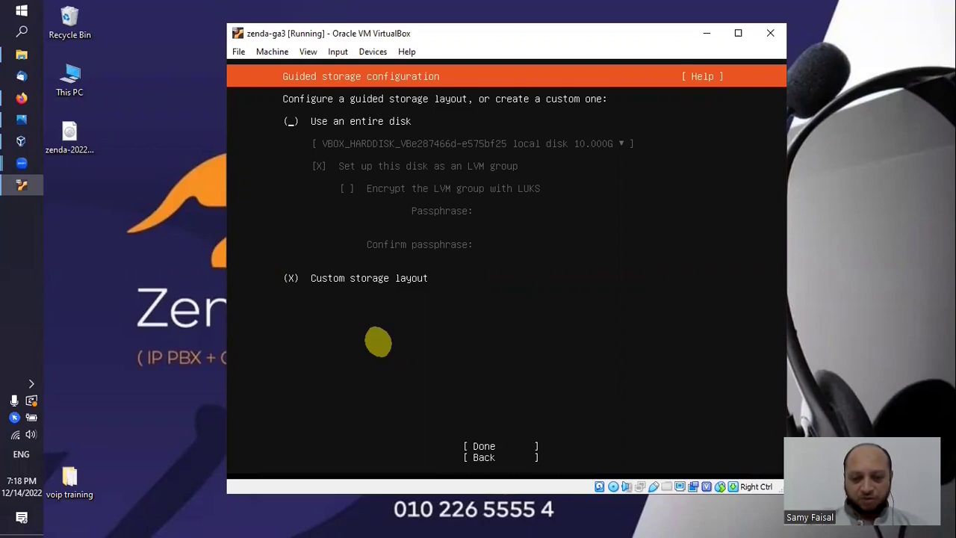
pyautogui.press('space')
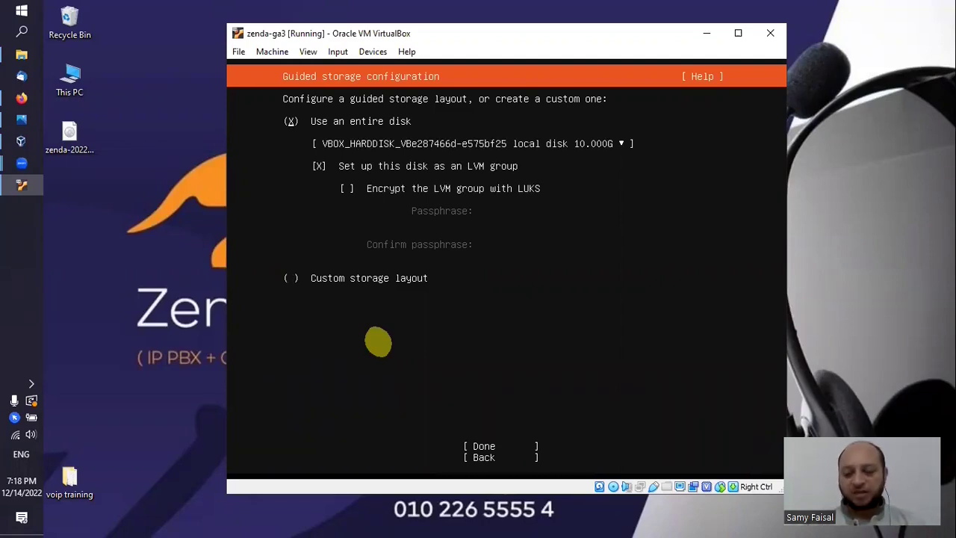
pyautogui.press('Tab')
pyautogui.press('Tab')
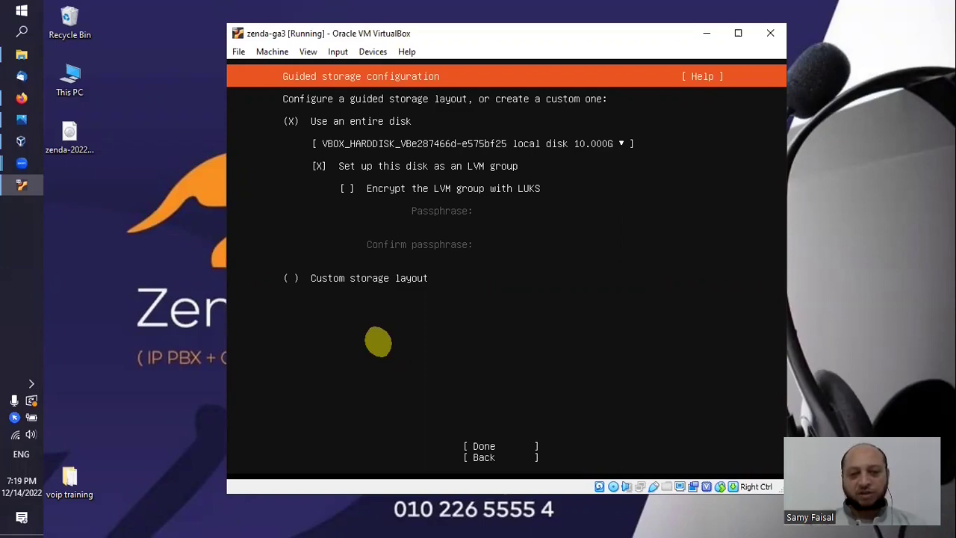
pyautogui.press('Tab')
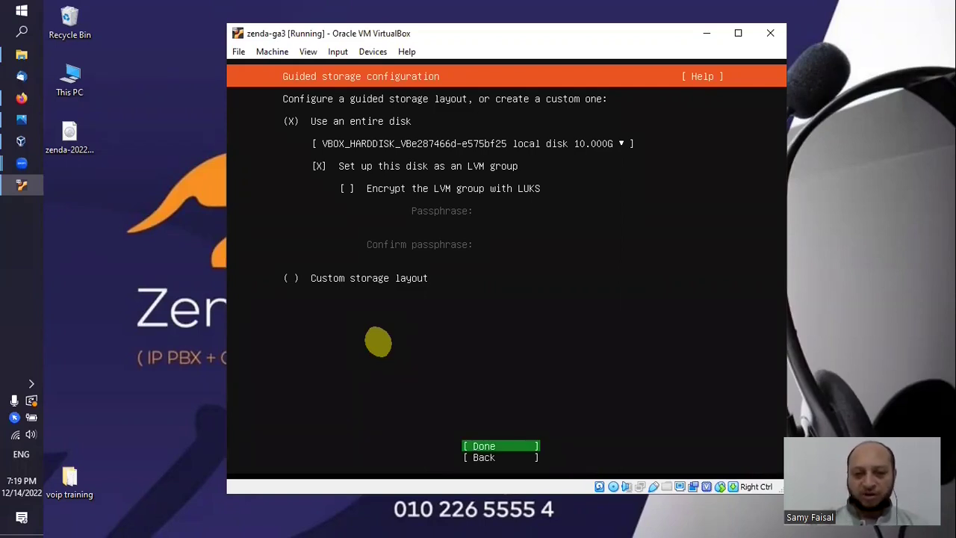
pyautogui.press('Return')
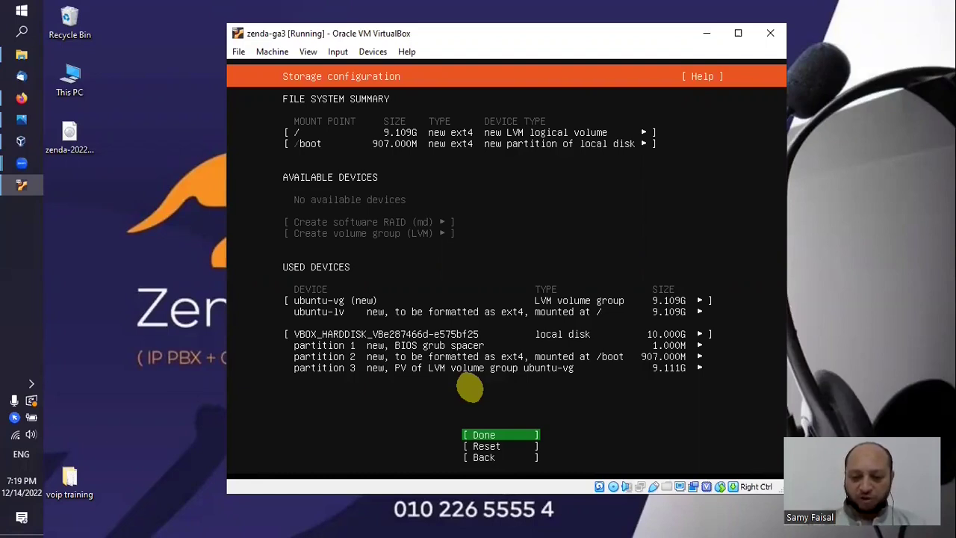
# Accept the storage summary and confirm the destructive-action warning with Continue
pyautogui.press('Return')
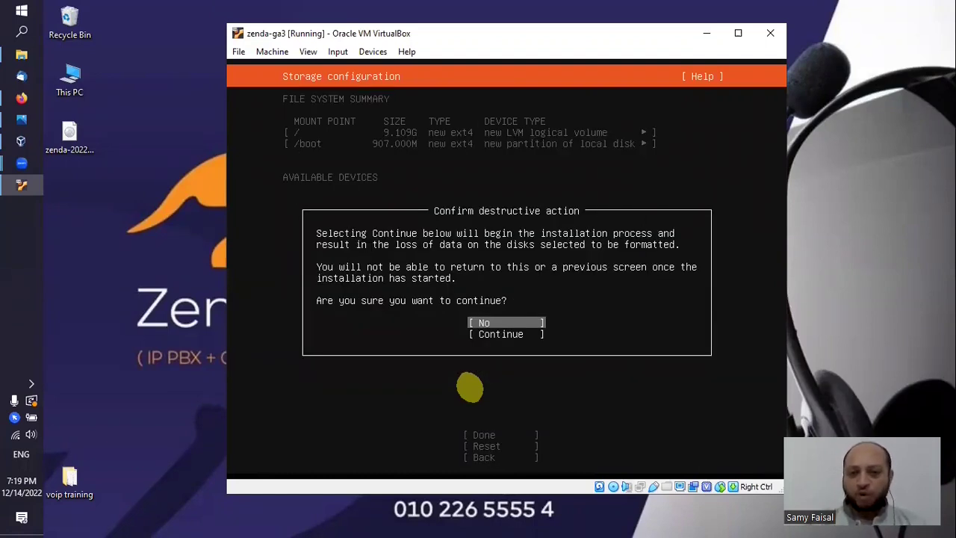
pyautogui.press('Down')
pyautogui.press('Return')
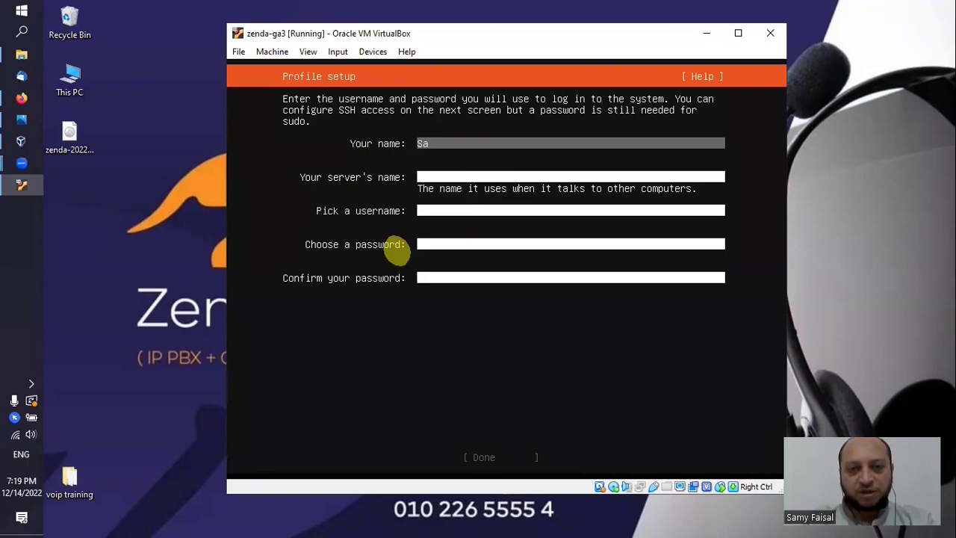
# Enter the name Smartsoft Solutions and server name zendaga3
pyautogui.write('artsoft Solutions')
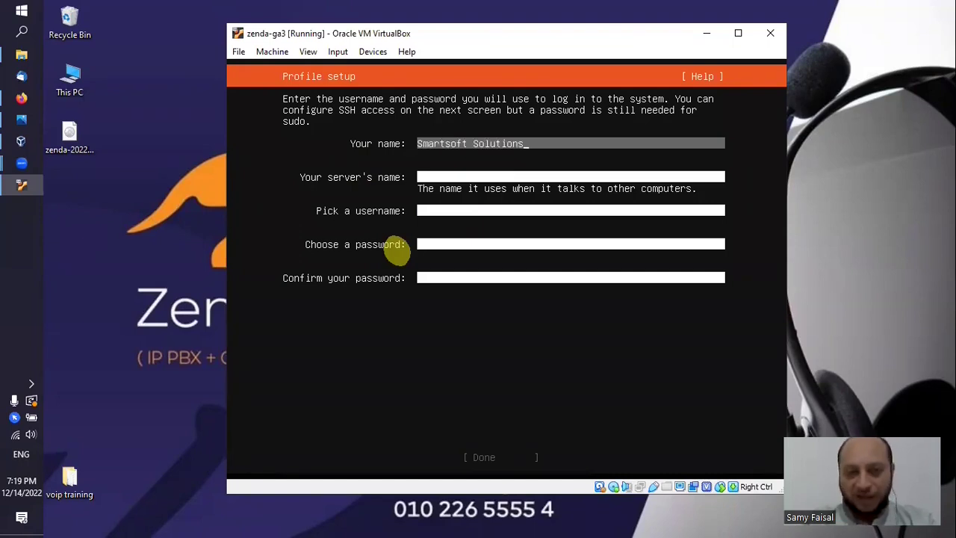
pyautogui.press('Tab')
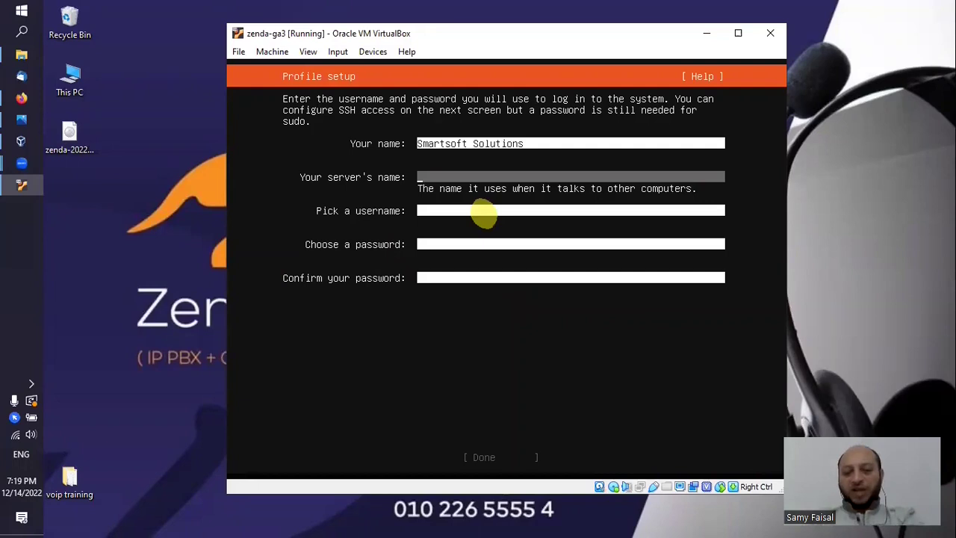
pyautogui.write('z')
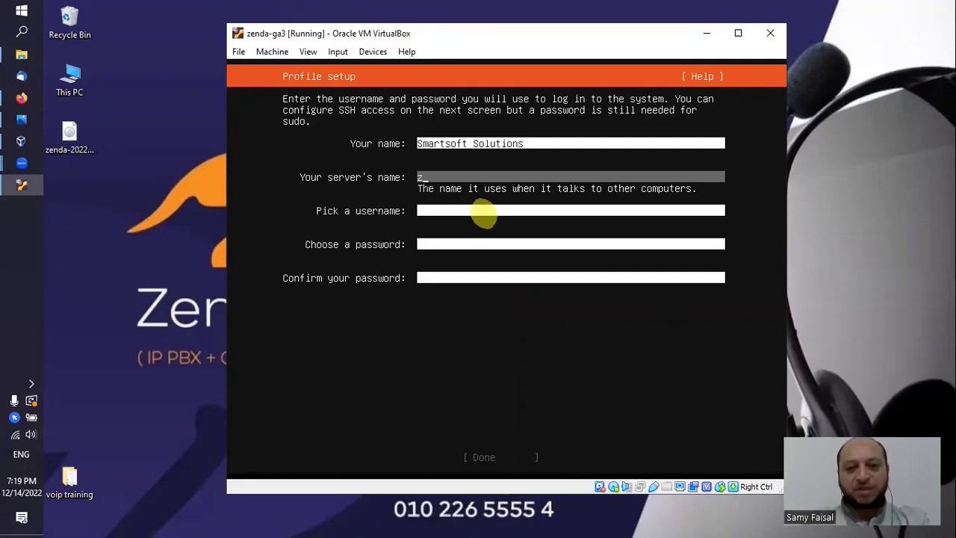
pyautogui.write('enda')
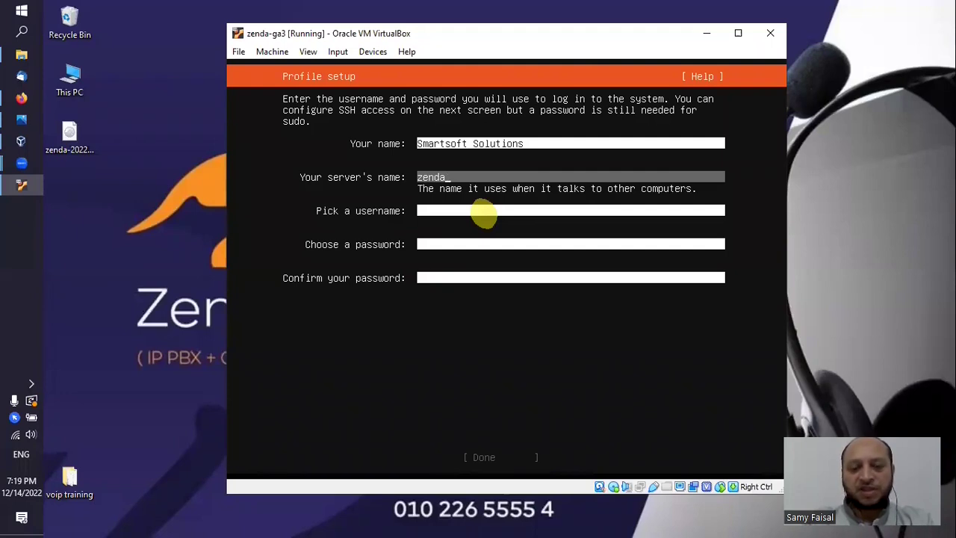
pyautogui.write('la')
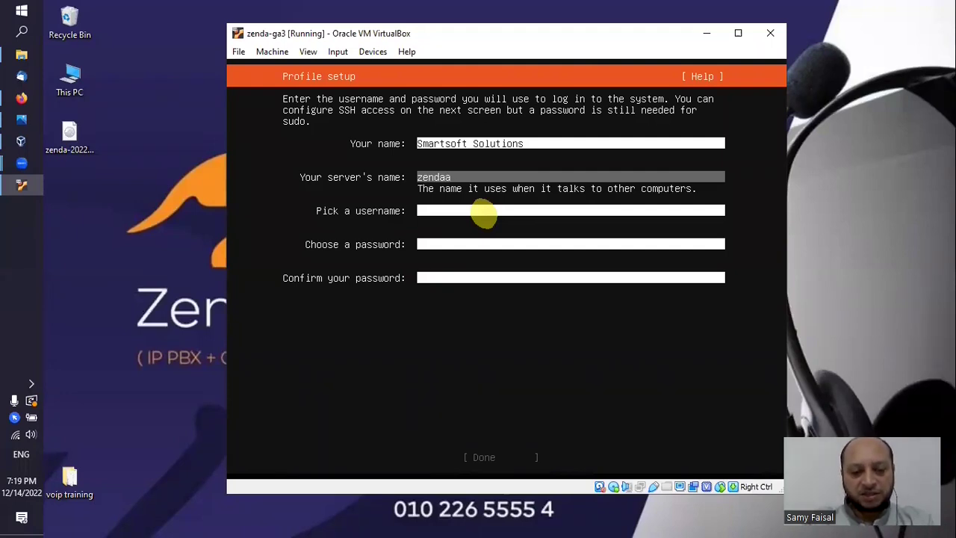
pyautogui.press('BackSpace')
pyautogui.write('ga')
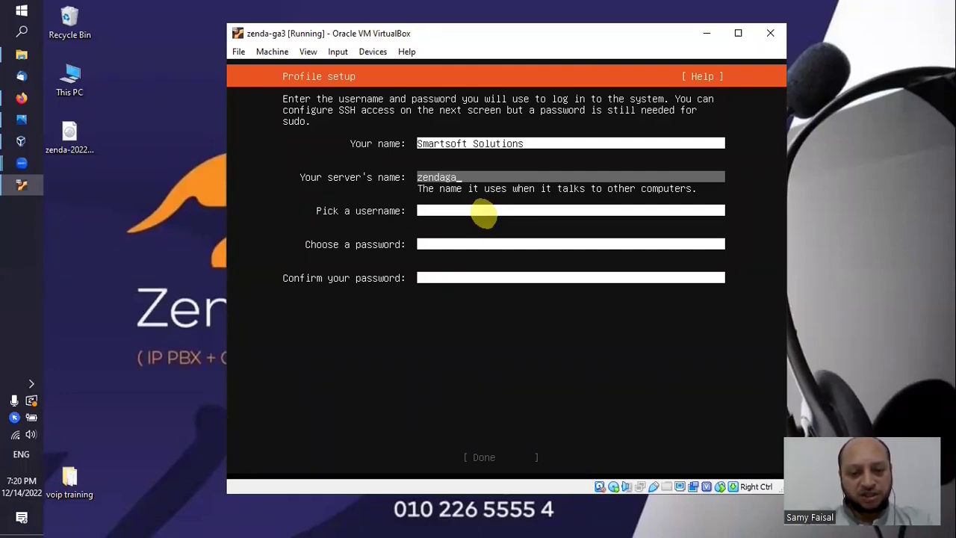
pyautogui.write('3')
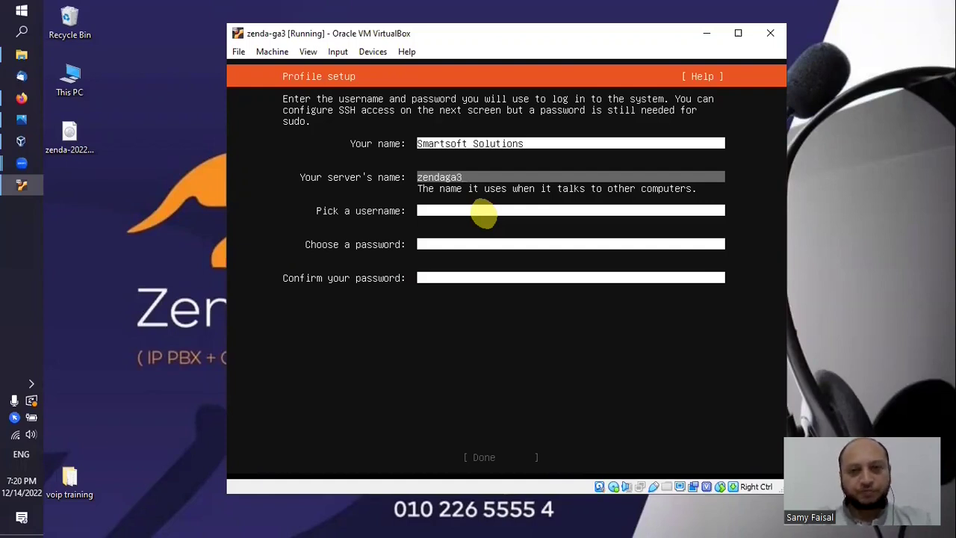
pyautogui.press('Tab')
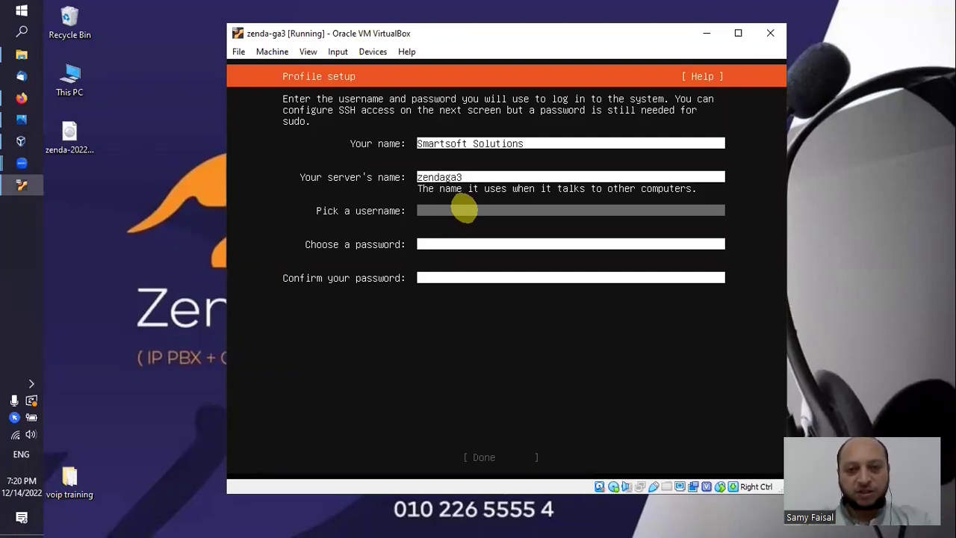
# Enter the username and account password twice, then submit the profile
pyautogui.write('smart')
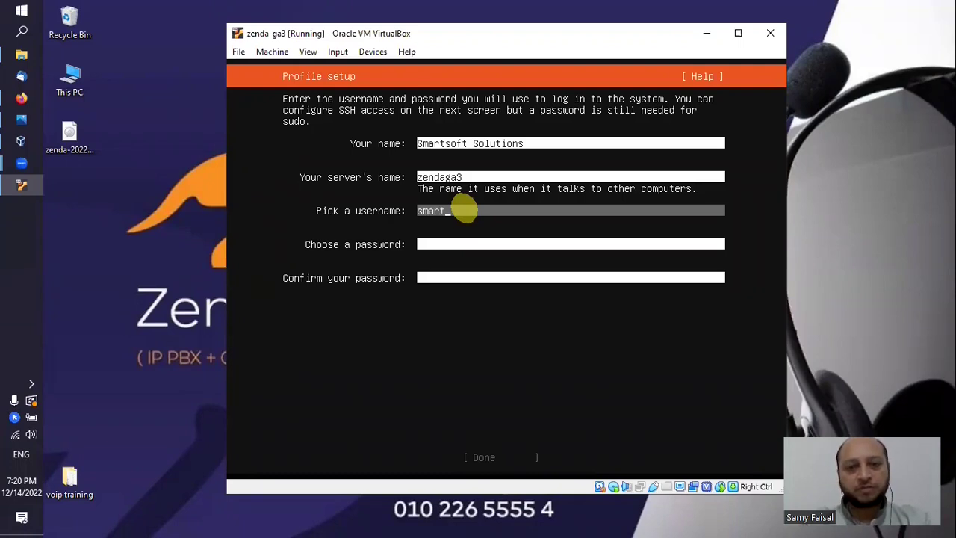
pyautogui.write('sof')
pyautogui.press('Tab')
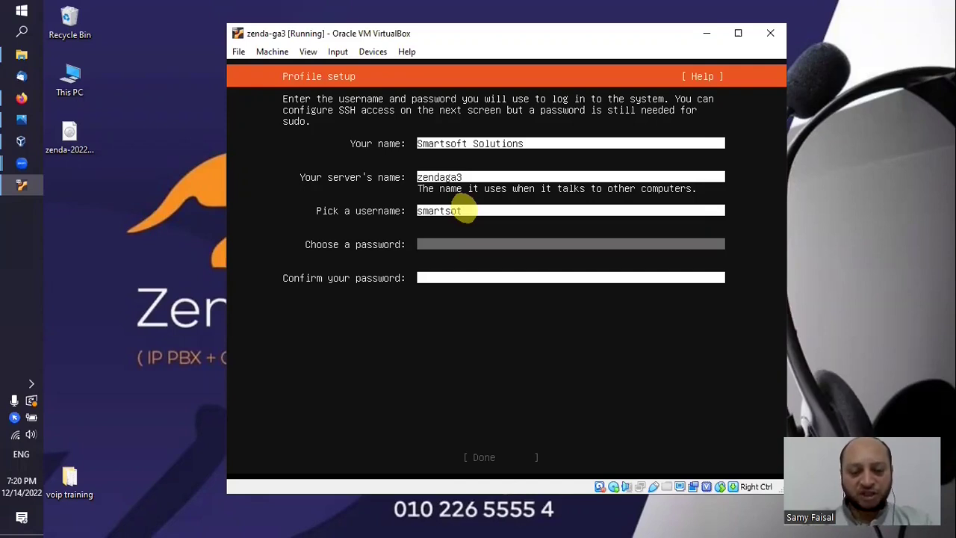
pyautogui.write('*********')
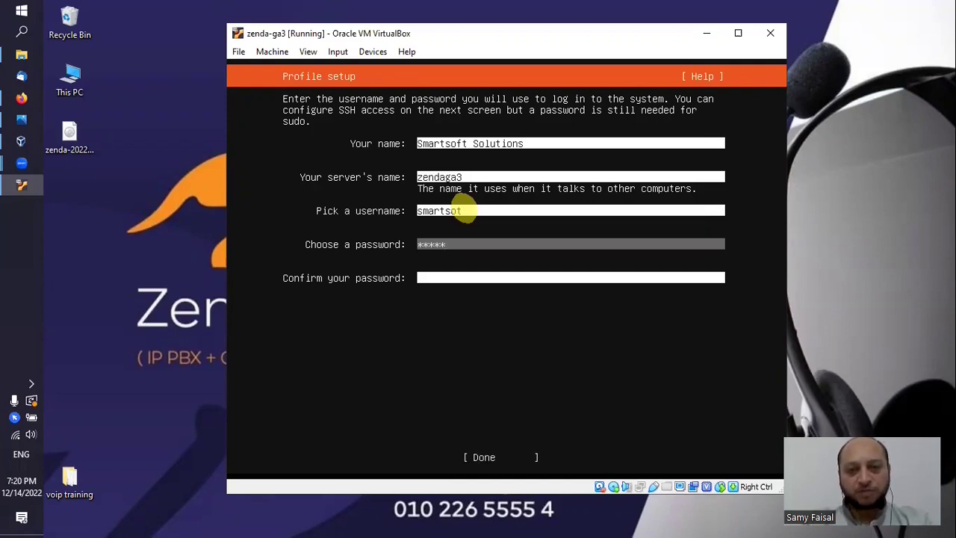
pyautogui.press('Tab')
pyautogui.write('******')
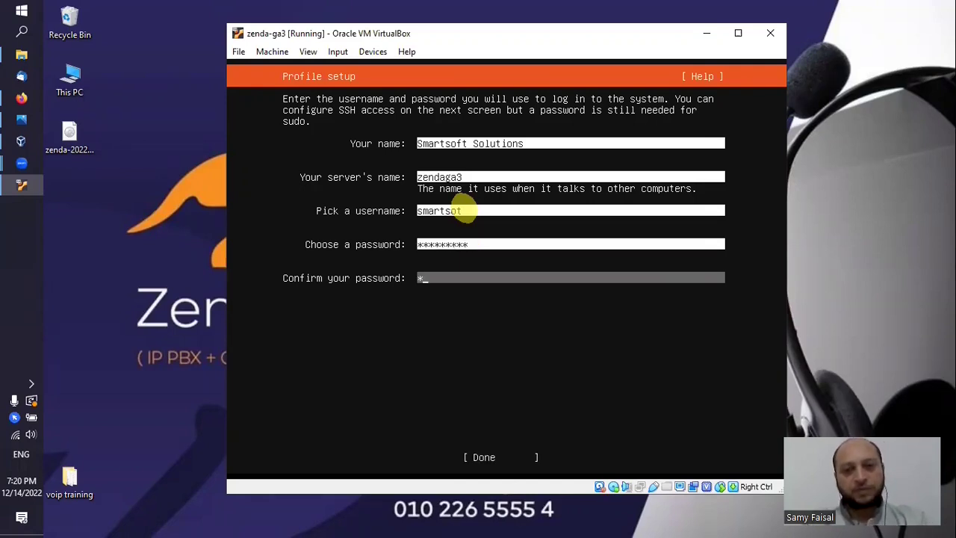
pyautogui.write('***')
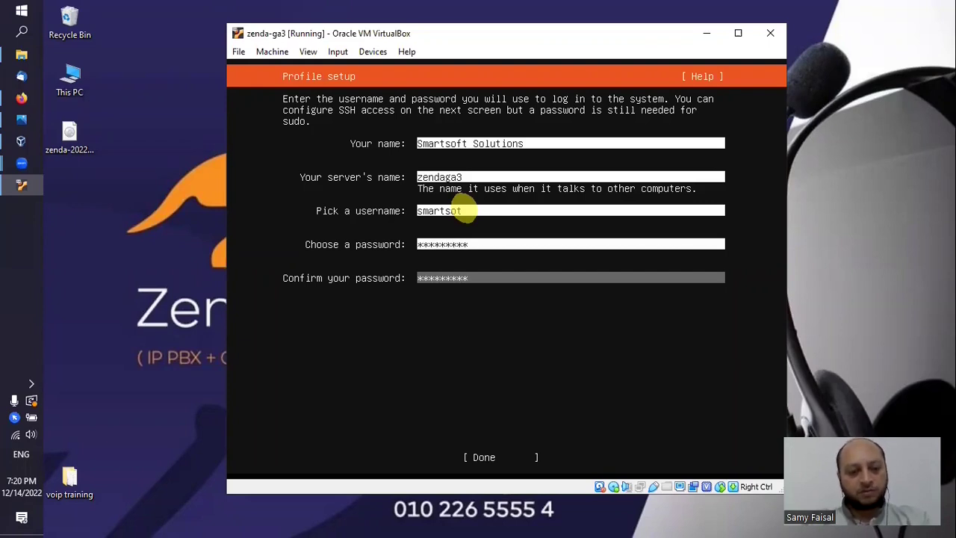
pyautogui.press('Tab')
pyautogui.press('Return')
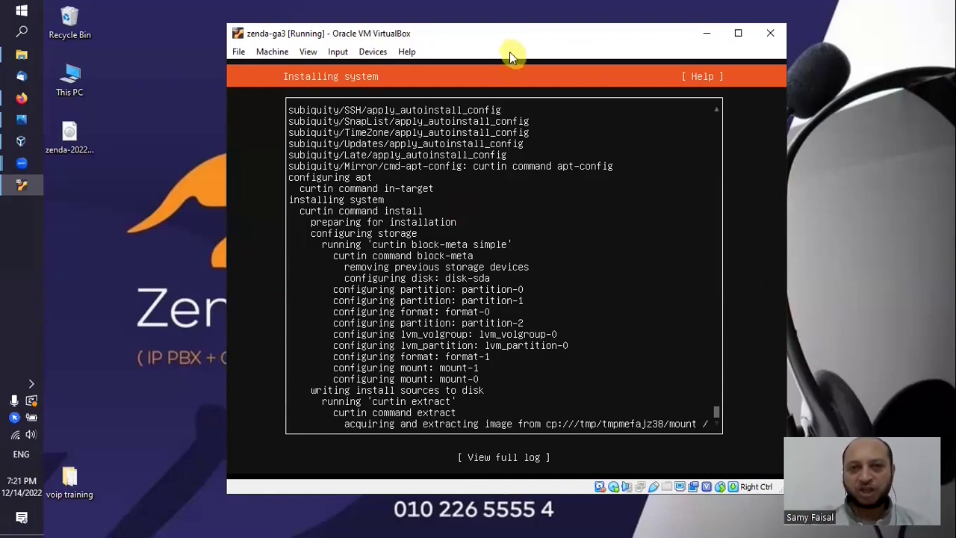
# Reposition the VM window, view the full installer output log, then close it
pyautogui.moveTo(489, 34); pyautogui.dragTo(470, 21)
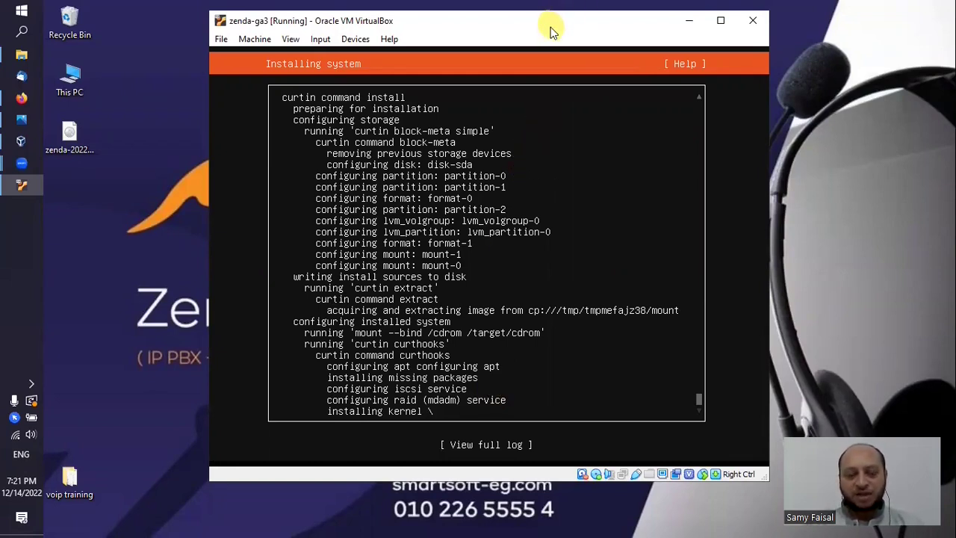
pyautogui.moveTo(551, 30); pyautogui.dragTo(557, 27)
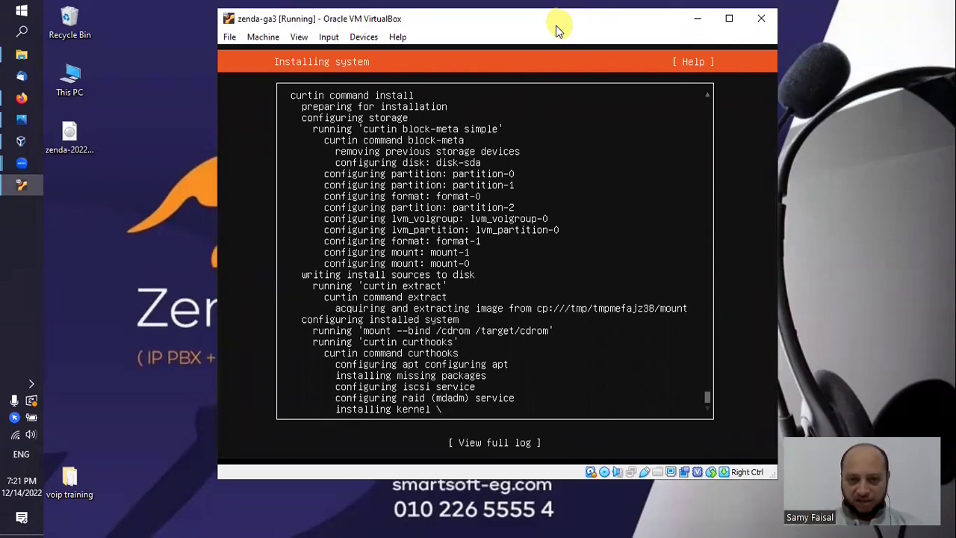
pyautogui.press('Tab')
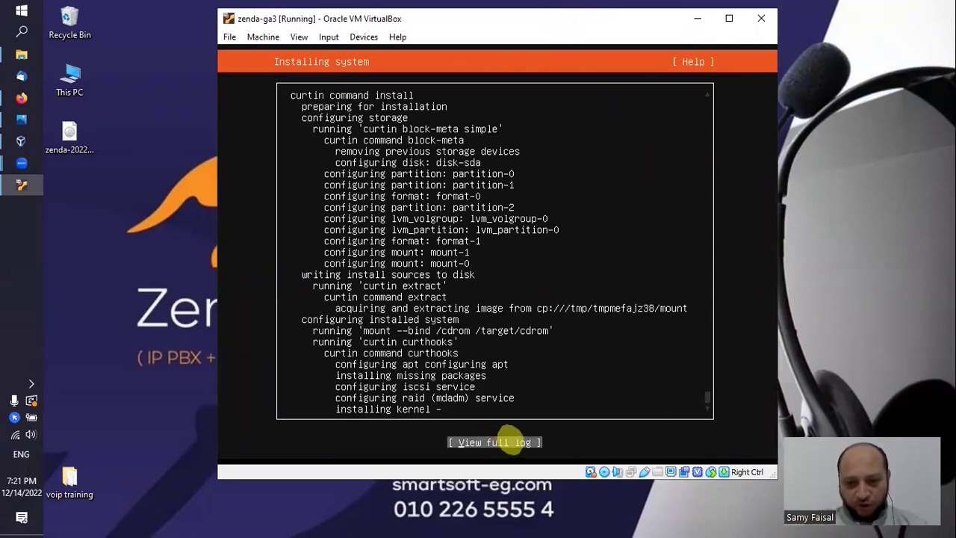
pyautogui.click(505, 441)
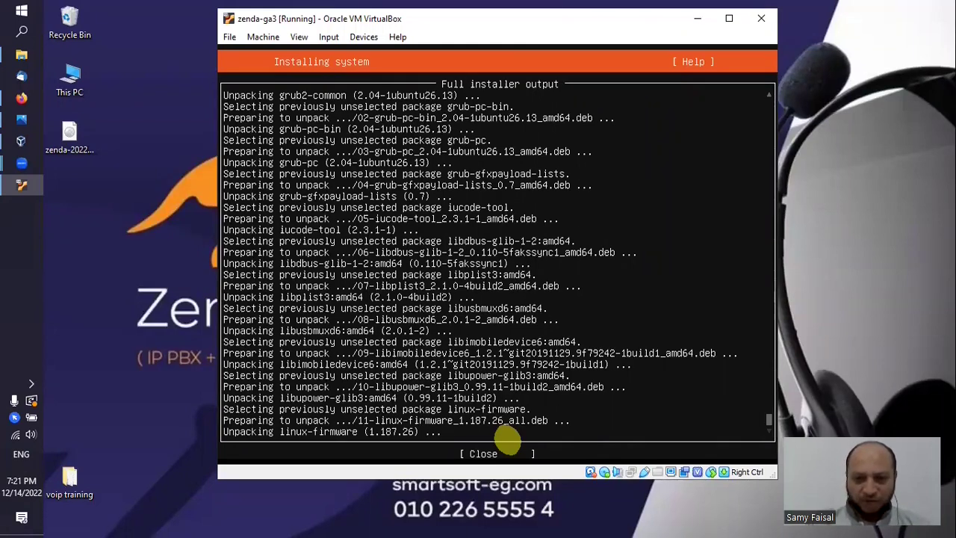
pyautogui.press('Tab')
pyautogui.press('Return')
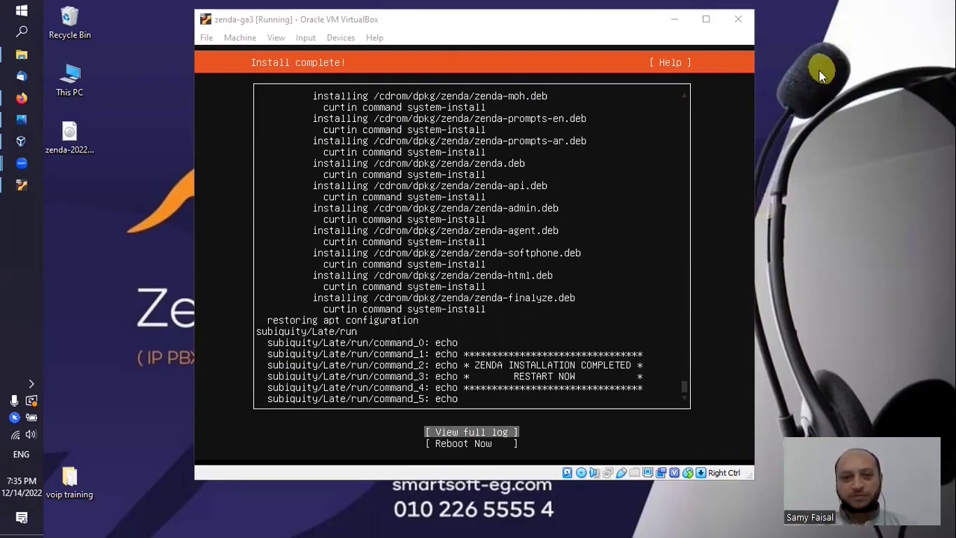
# Review and close the full installer log again, then choose Reboot Now to restart zenda-ga3
pyautogui.click(486, 31)
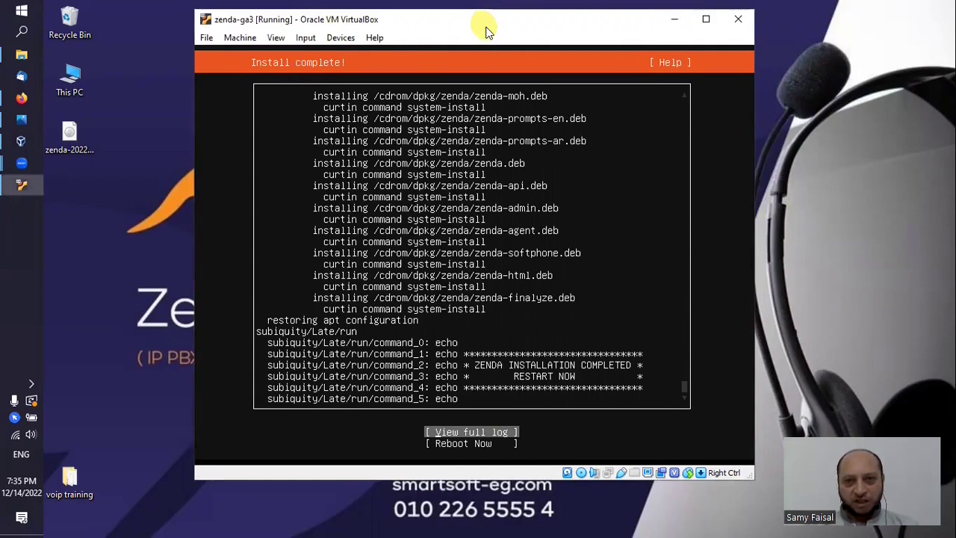
pyautogui.moveTo(485, 32); pyautogui.dragTo(501, 24)
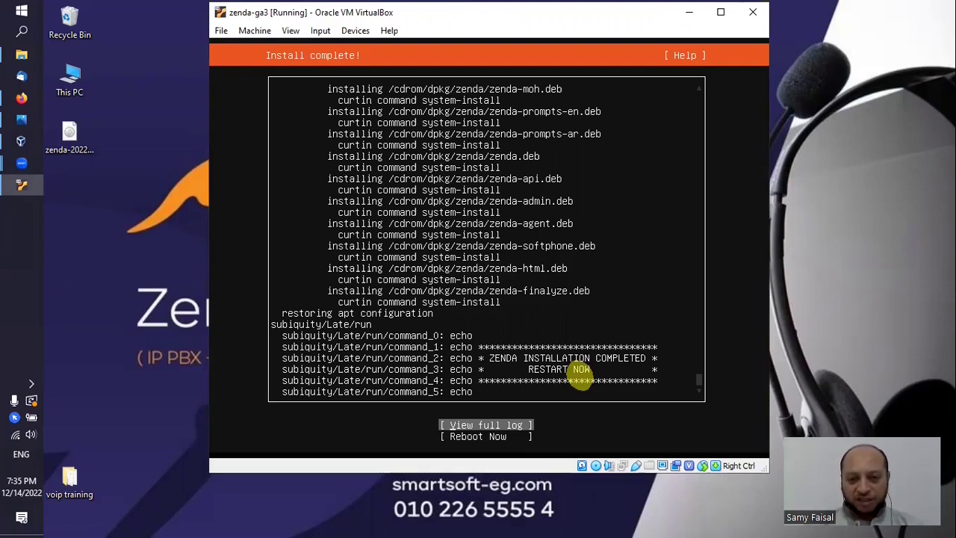
pyautogui.press('Down')
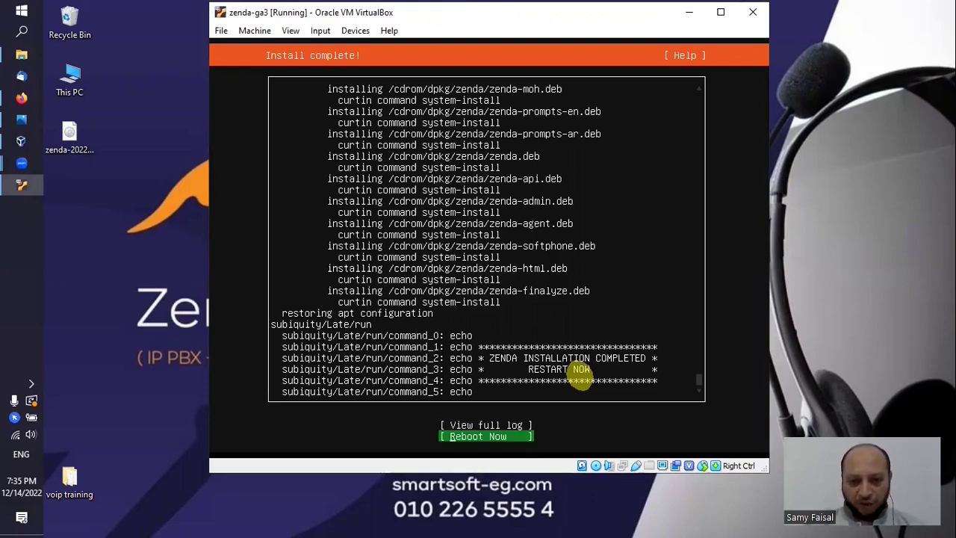
pyautogui.press('Up')
pyautogui.press('Return')
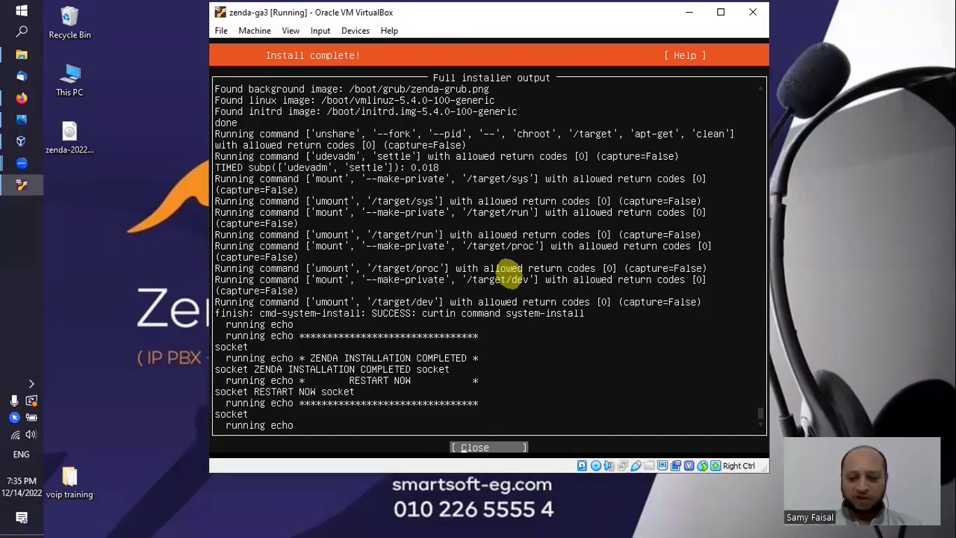
pyautogui.press('Return')
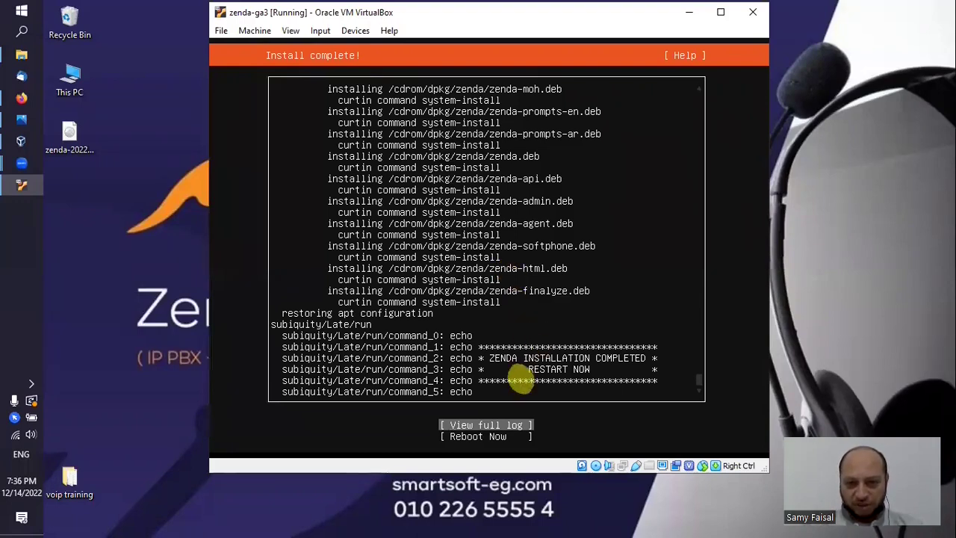
pyautogui.press('Down')
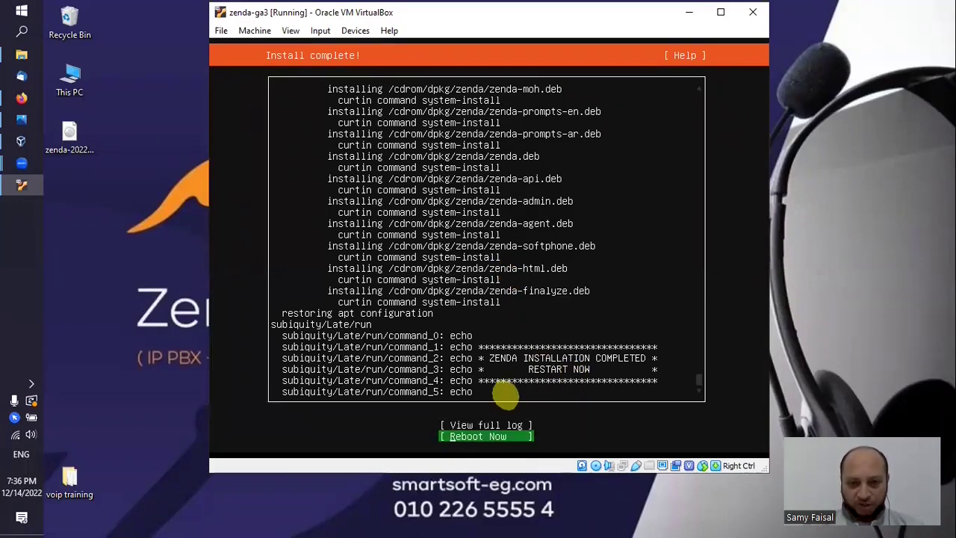
pyautogui.press('Return')
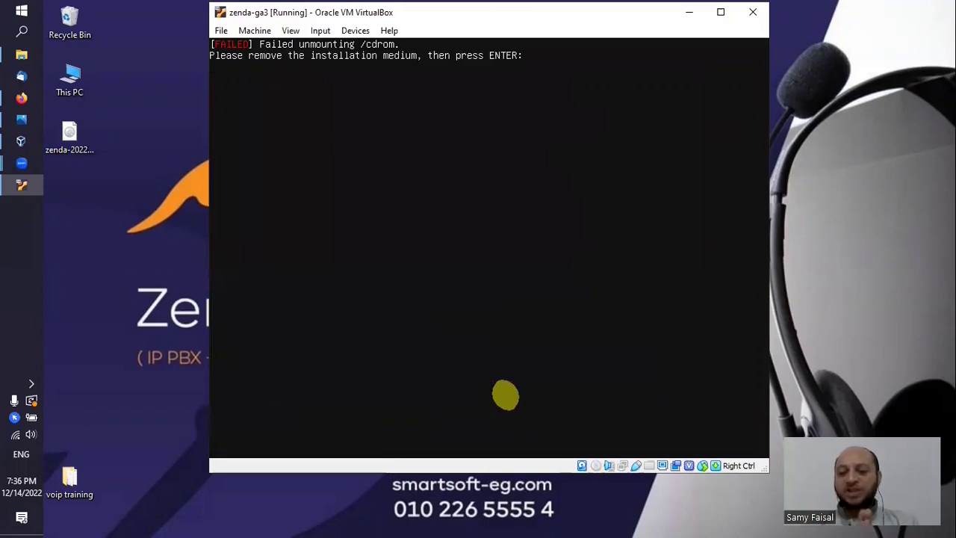
# Pass the remove-medium prompt and connect the network adapter via Devices > Network
pyautogui.press('Return')
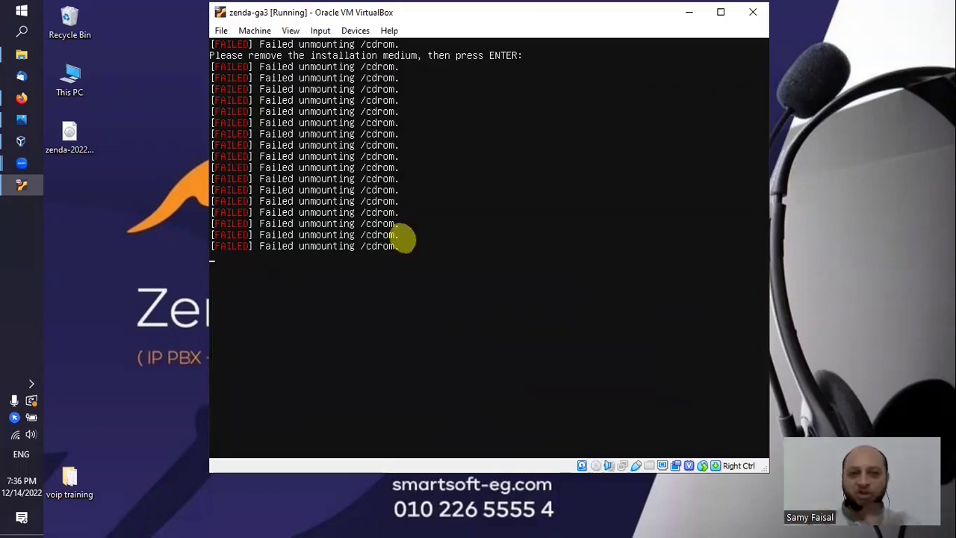
pyautogui.click(356, 30)
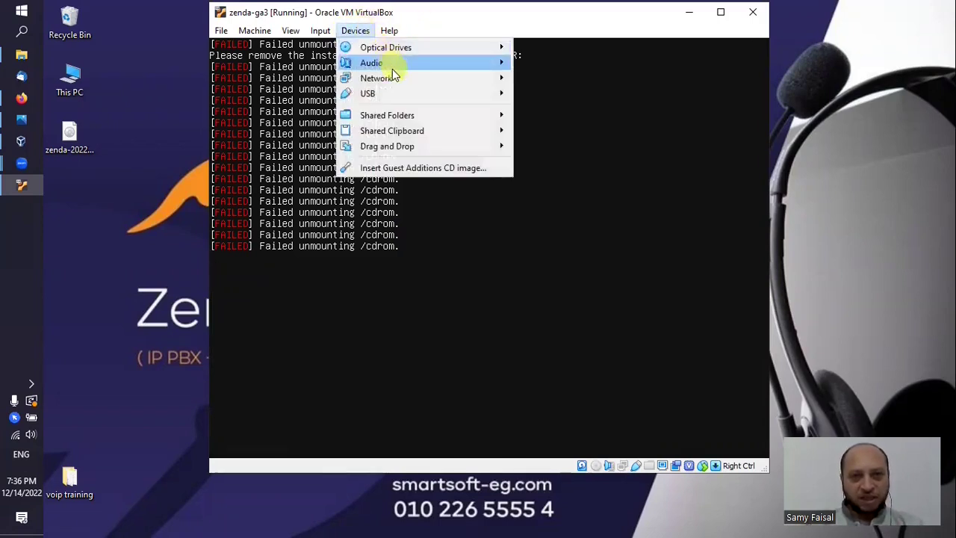
pyautogui.moveTo(402, 80)
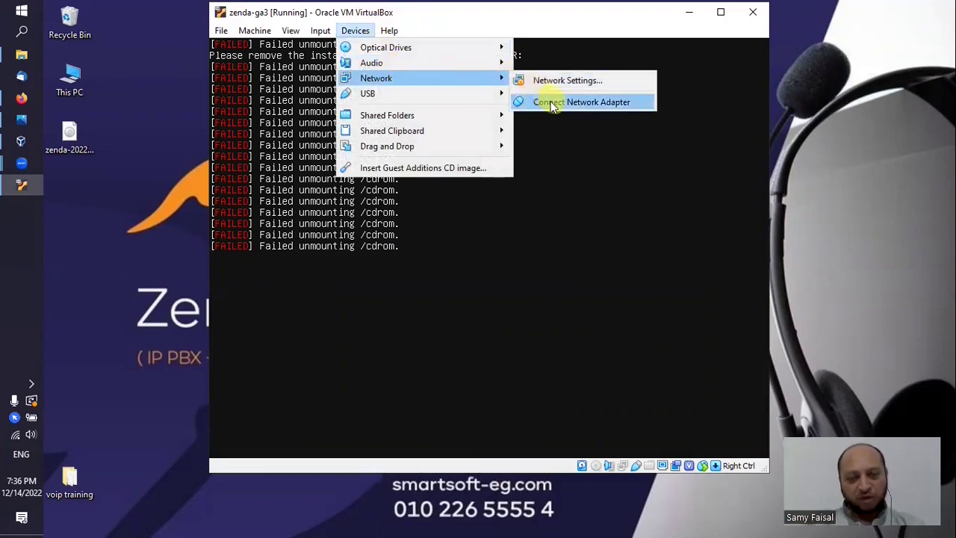
pyautogui.click(575, 101)
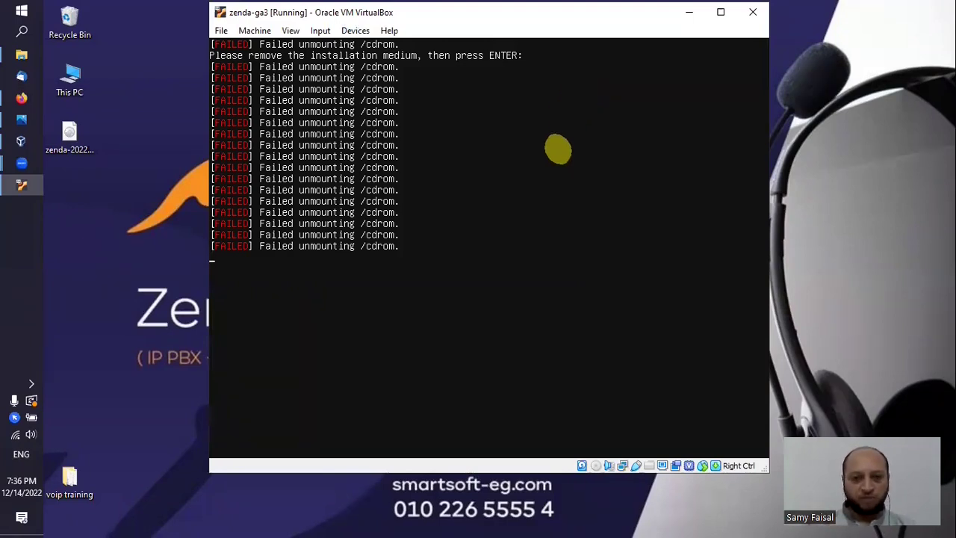
pyautogui.press('Return')
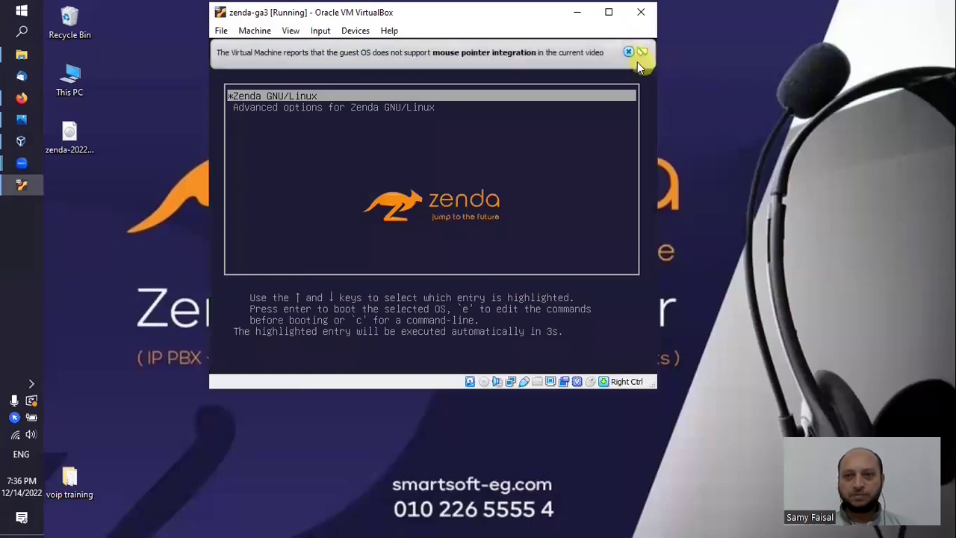
# Dismiss the mouse integration notice and let GRUB boot the default Zenda GNU/Linux entry
pyautogui.click(629, 53)
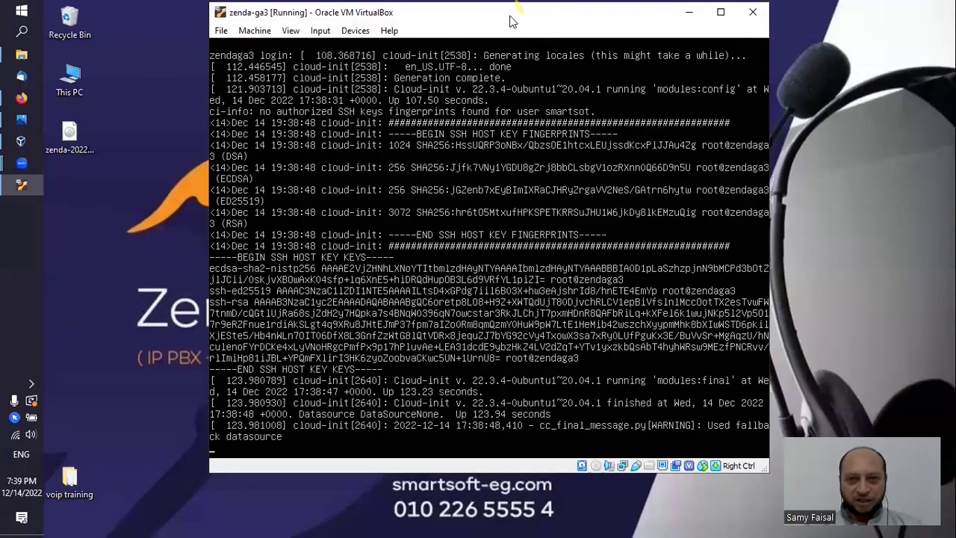
pyautogui.moveTo(511, 22); pyautogui.dragTo(525, 25)
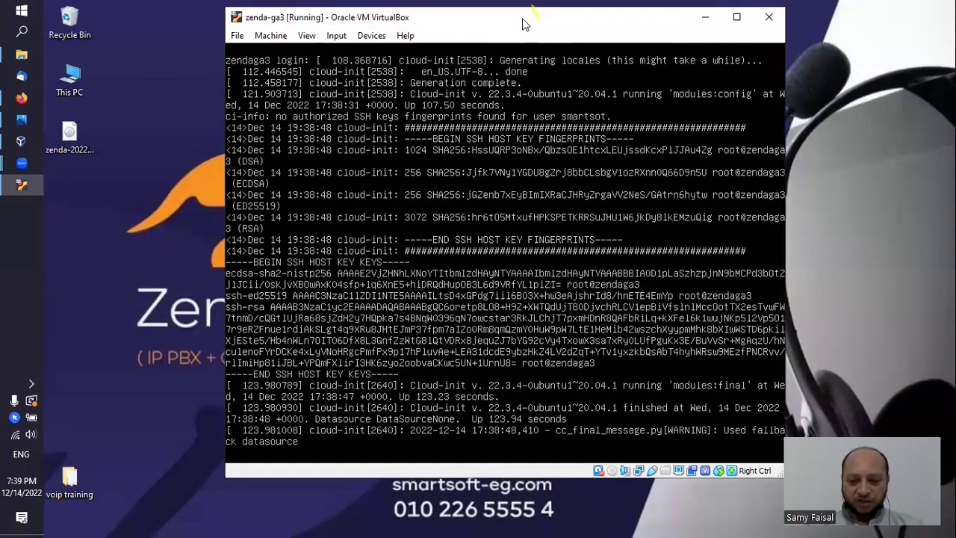
# Log in to the zendaga3 console with the server username and run ip a, showing 192.168.1.130
pyautogui.press('Return')
pyautogui.press('Return')
pyautogui.press('Return')
pyautogui.press('Return')
pyautogui.press('Return')
pyautogui.write('smartsoft')
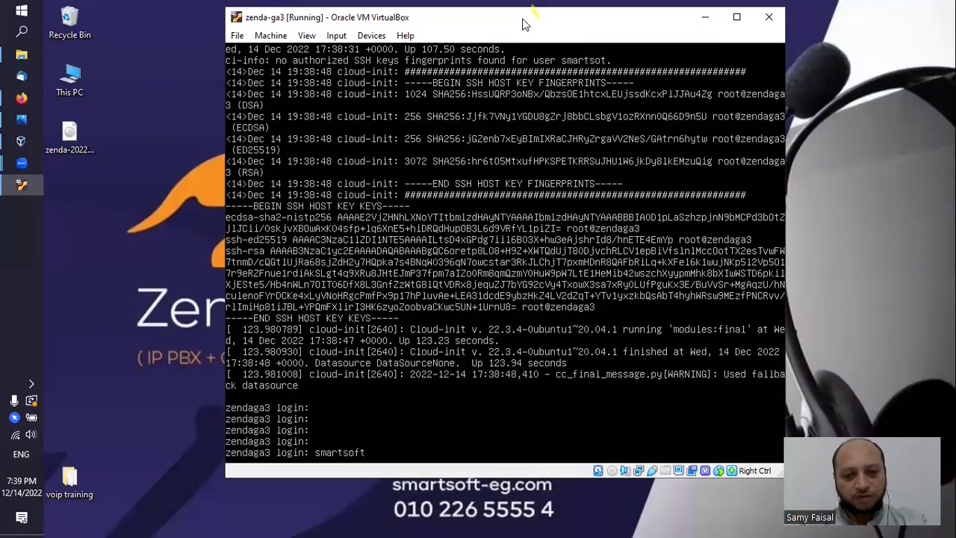
pyautogui.press('Return')
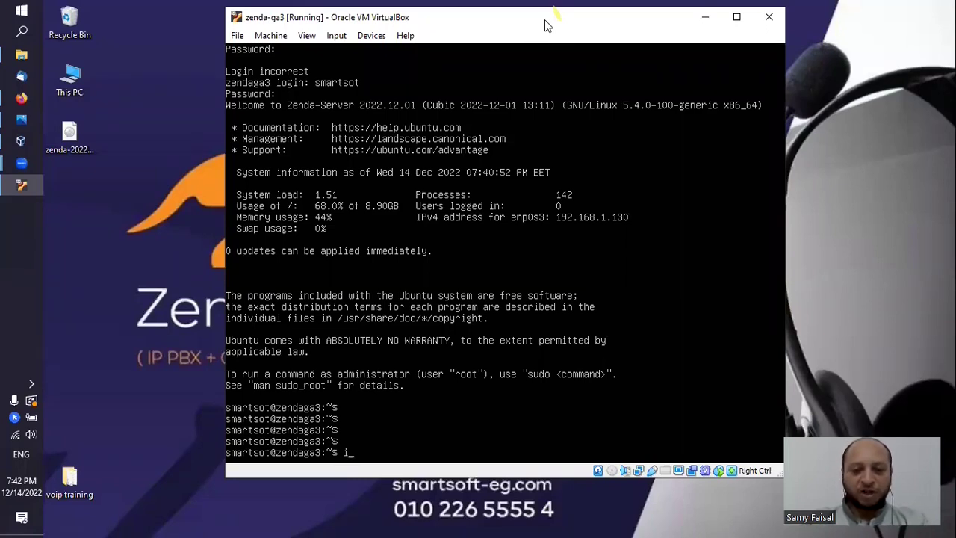
pyautogui.press('Return')
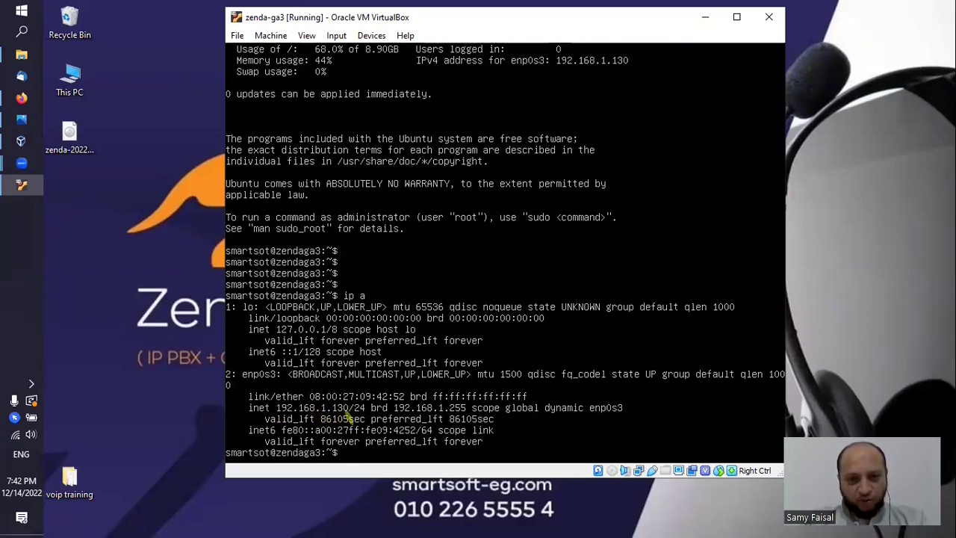
pyautogui.click(22, 98)
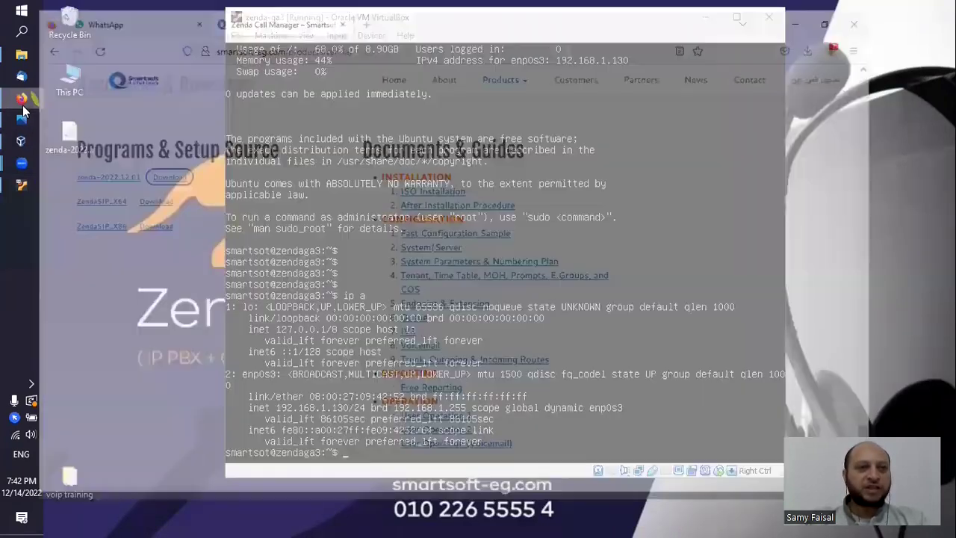
# Load 192.168.1.130 in a new Firefox tab
pyautogui.click(403, 18)
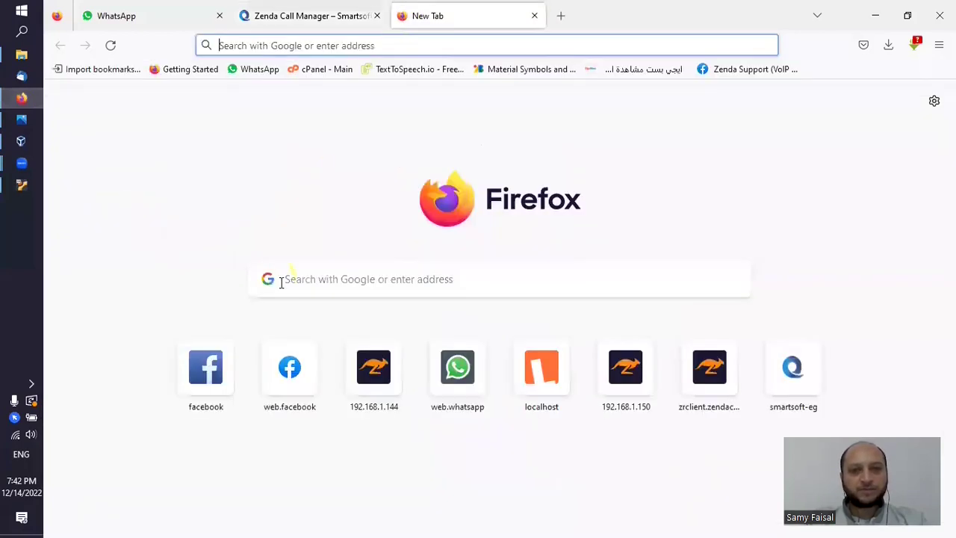
pyautogui.write('192.1')
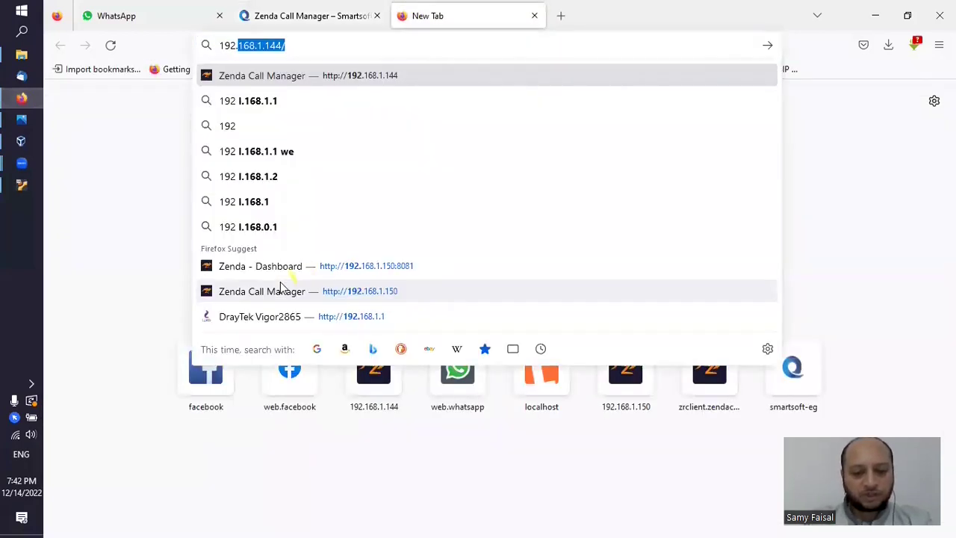
pyautogui.write('68.1.')
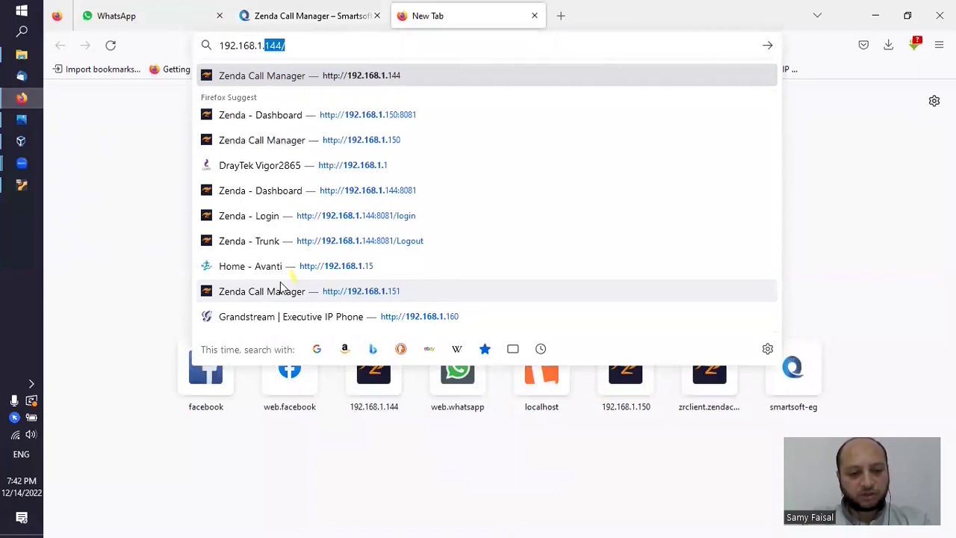
pyautogui.write('130')
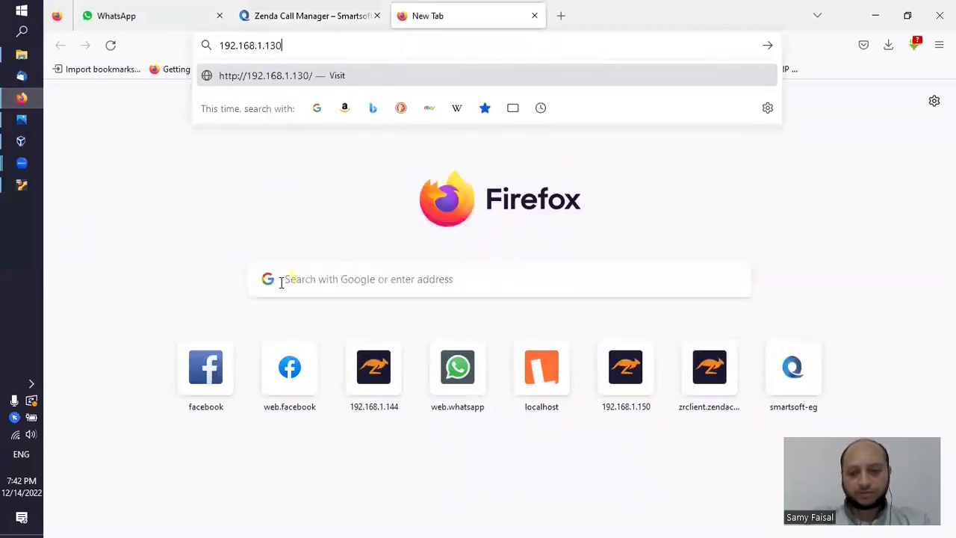
pyautogui.press('Return')
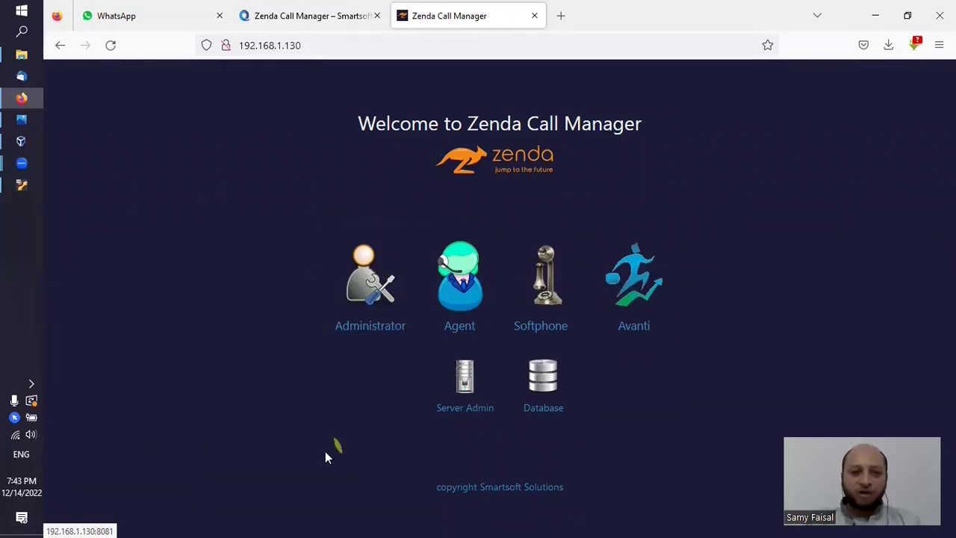
pyautogui.click(16, 192)
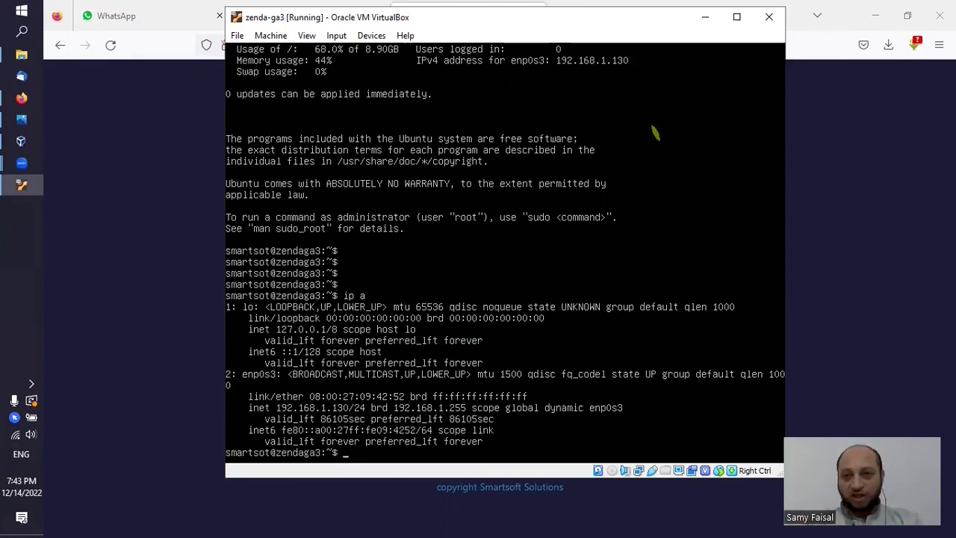
pyautogui.click(707, 18)
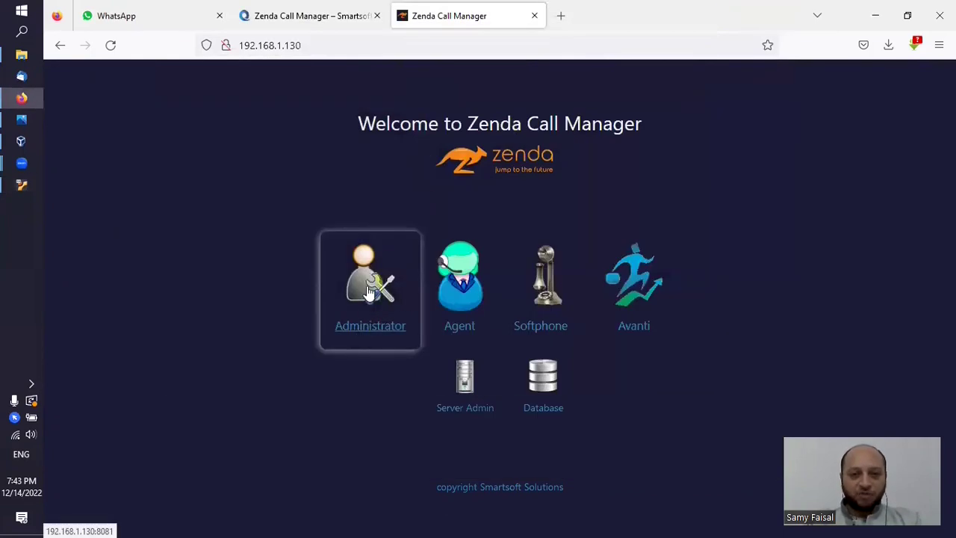
# Open the Administrator section and log in with the admin username and password
pyautogui.click(369, 309)
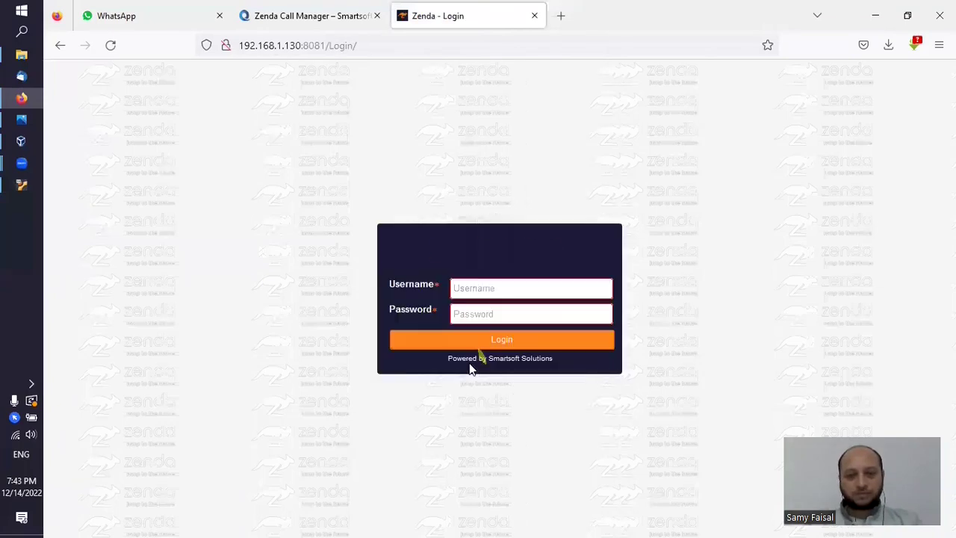
pyautogui.click(484, 290)
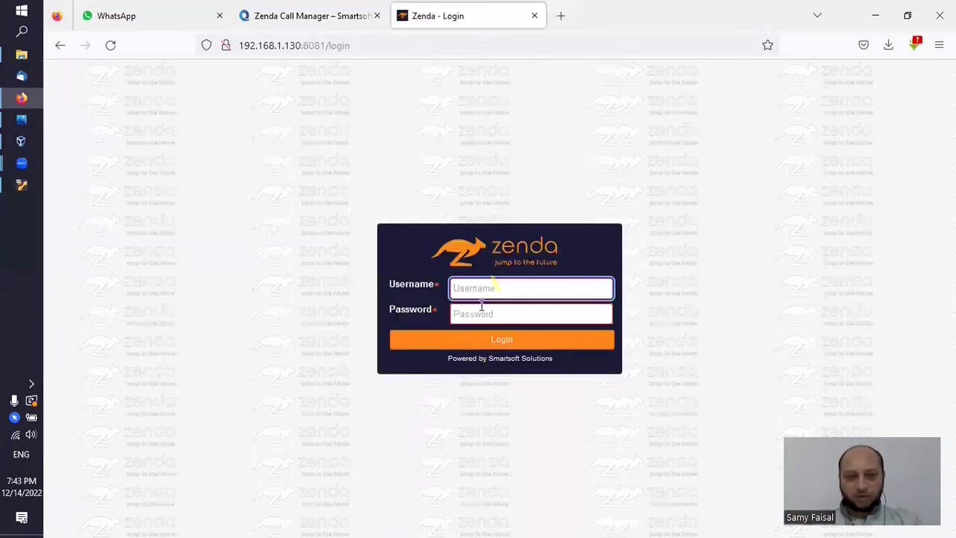
pyautogui.click(486, 315)
pyautogui.click(483, 293)
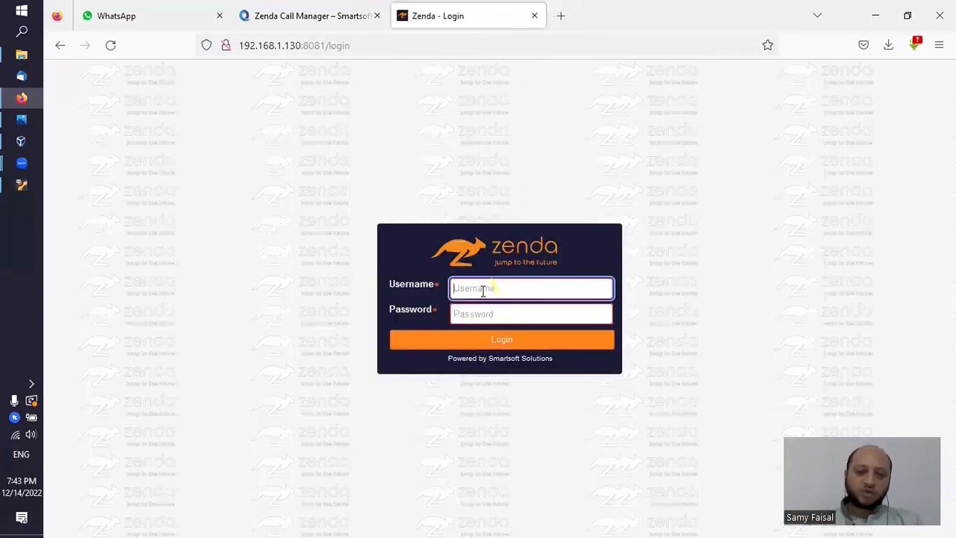
pyautogui.click(484, 313)
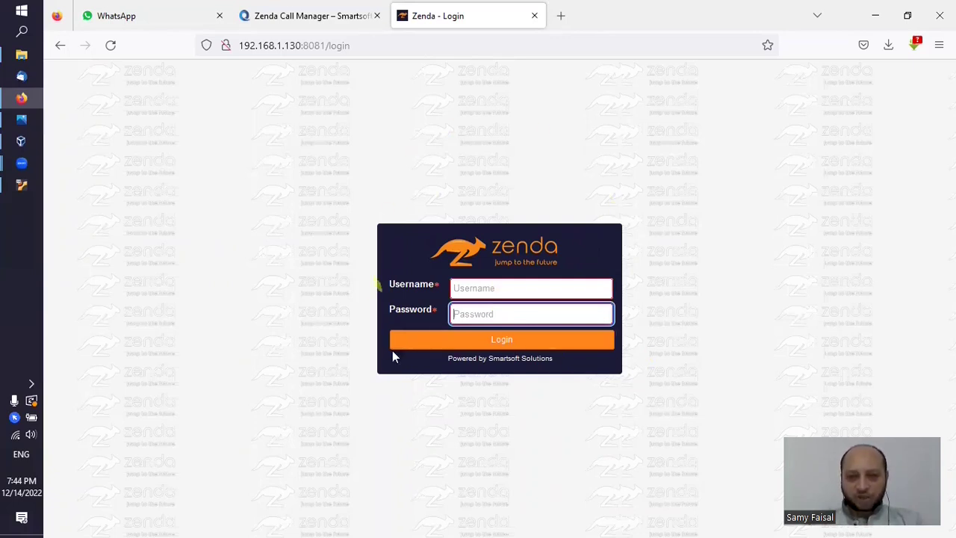
pyautogui.click(475, 288)
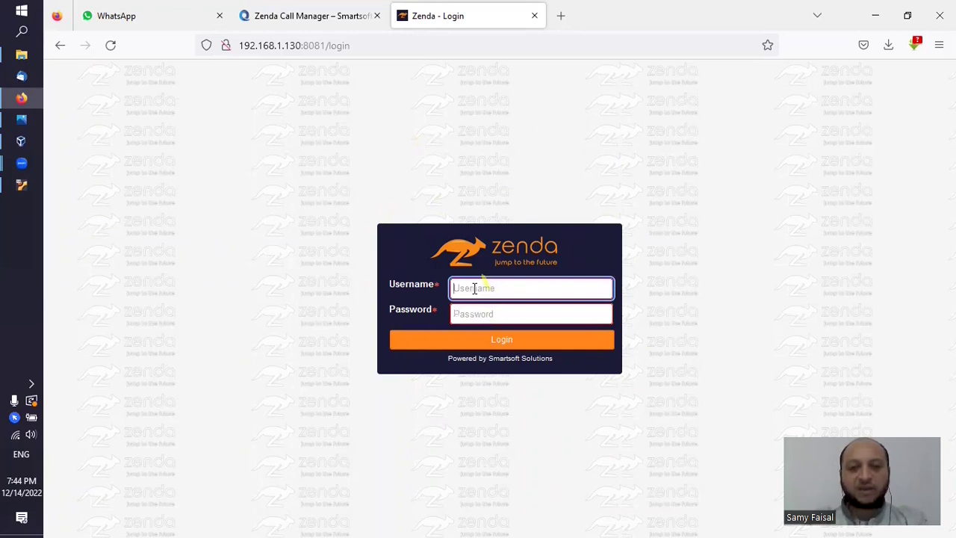
pyautogui.write('admin')
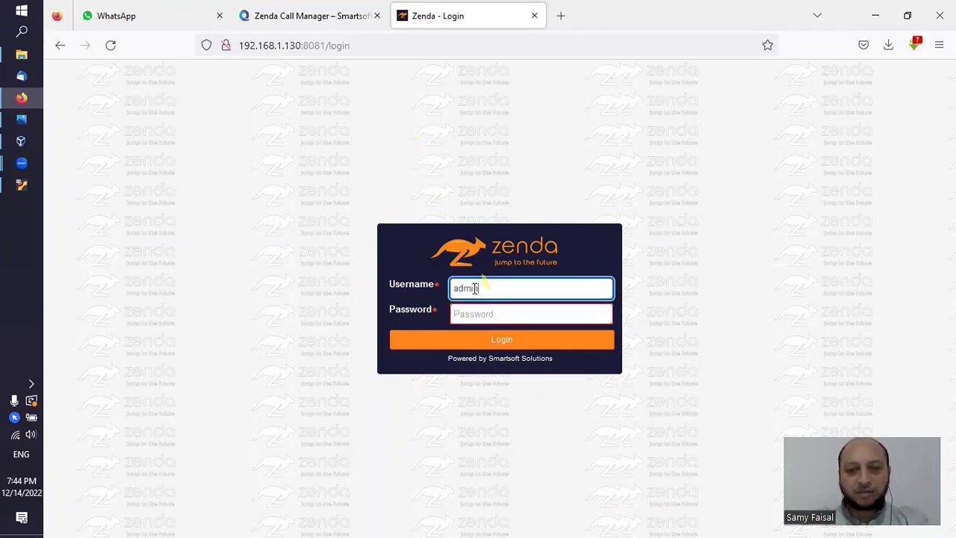
pyautogui.press('Tab')
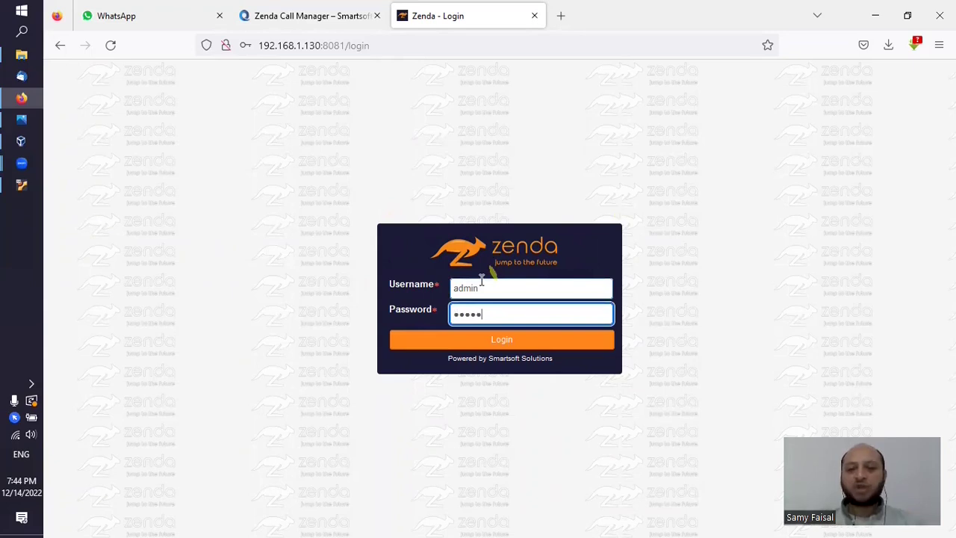
pyautogui.click(524, 340)
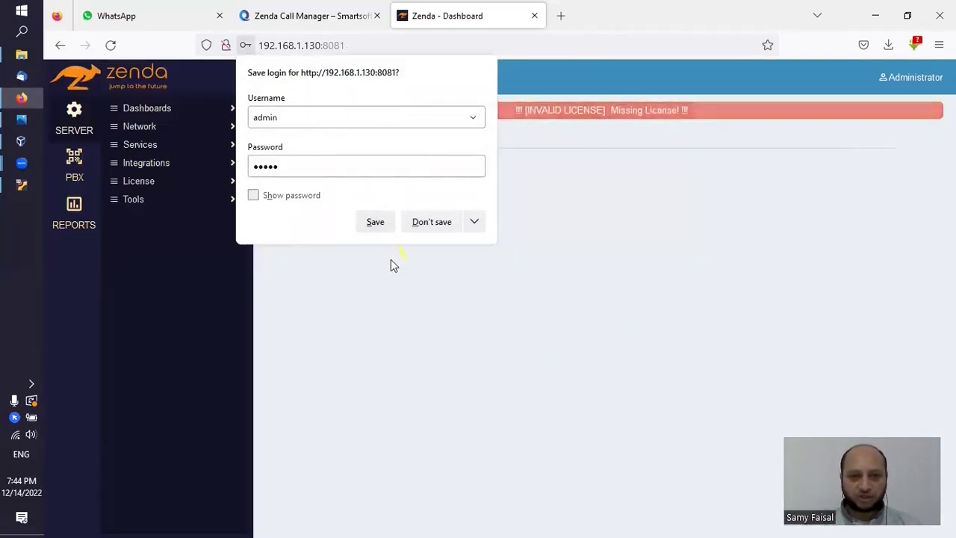
# Save the login in Firefox, glance at PBX and Reports, then expand SERVER > Network
pyautogui.click(375, 224)
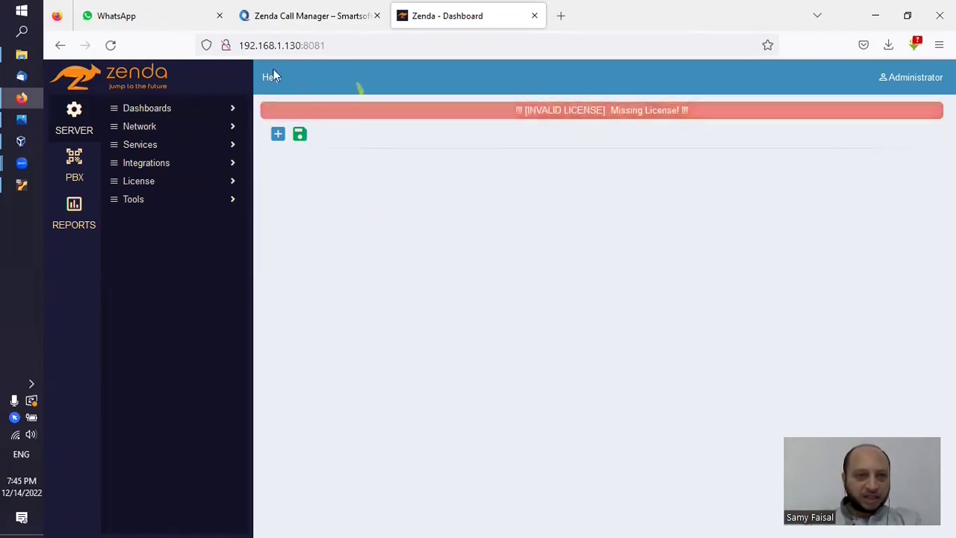
pyautogui.click(75, 177)
pyautogui.click(74, 206)
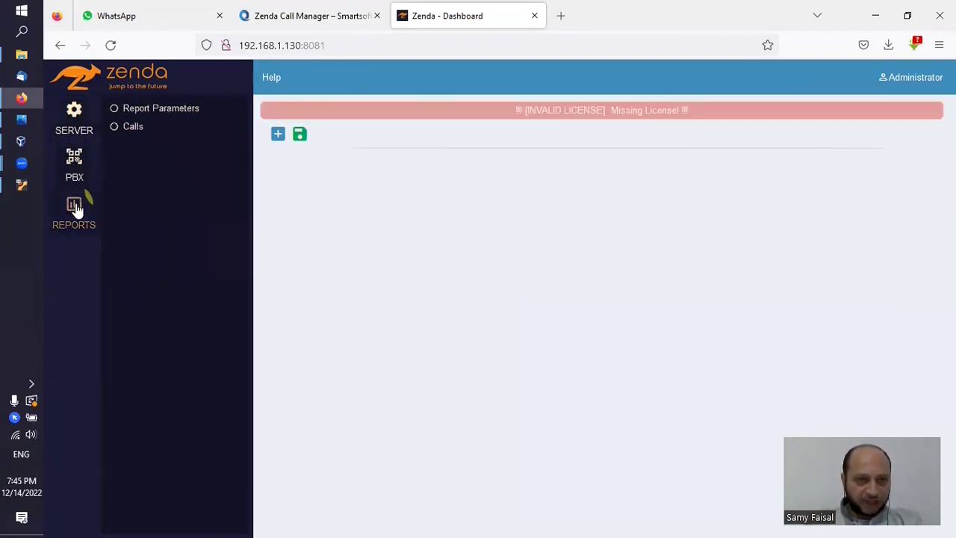
pyautogui.click(75, 116)
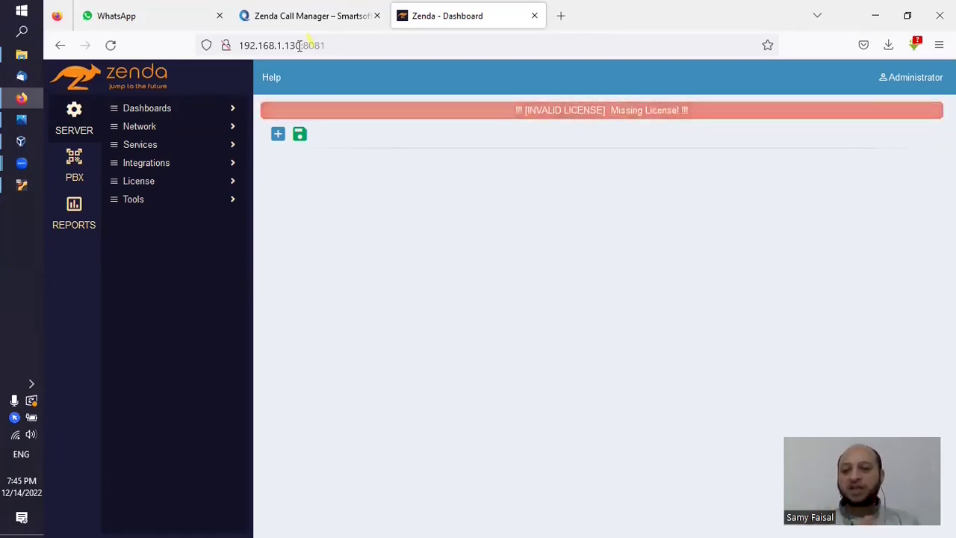
pyautogui.click(147, 129)
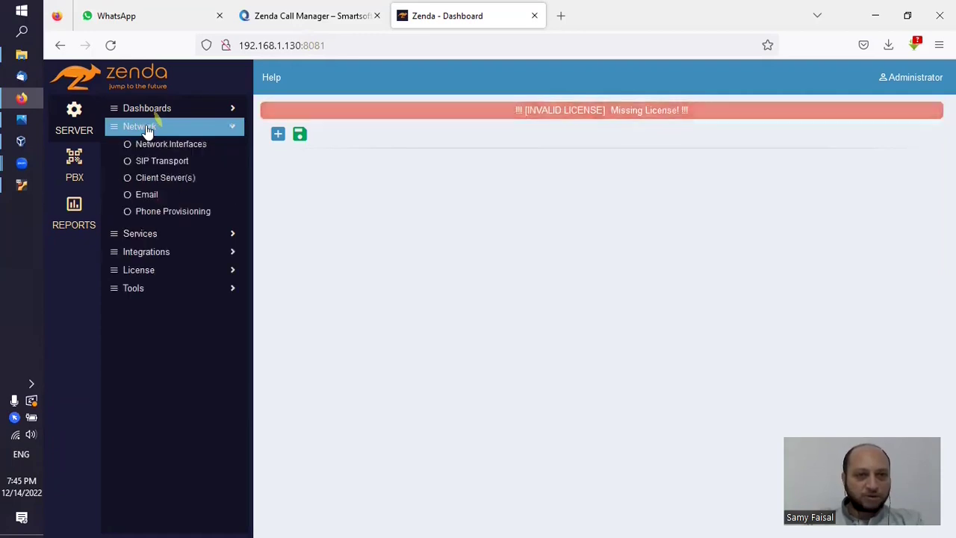
# Open Network Interfaces and turn off DHCP for enp0s3
pyautogui.click(188, 148)
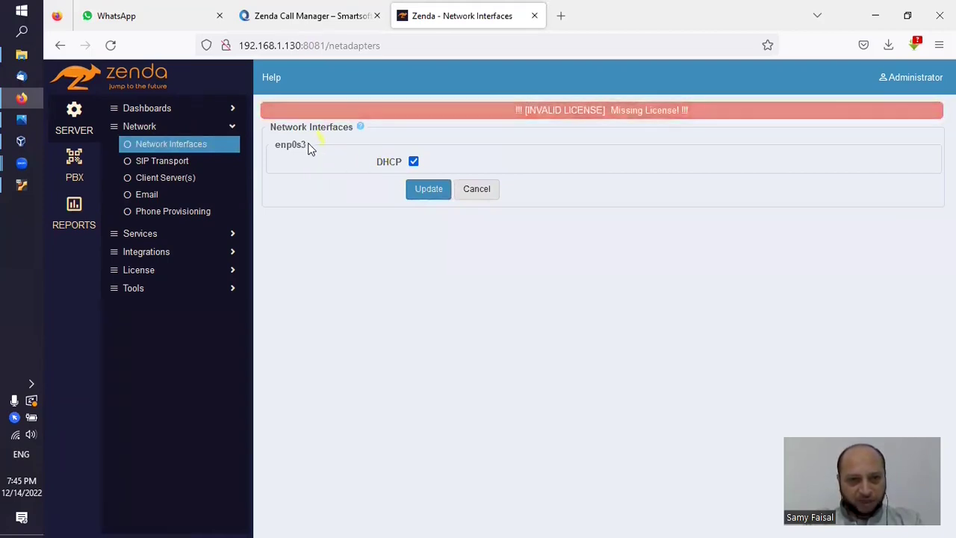
pyautogui.moveTo(307, 146); pyautogui.dragTo(276, 142)
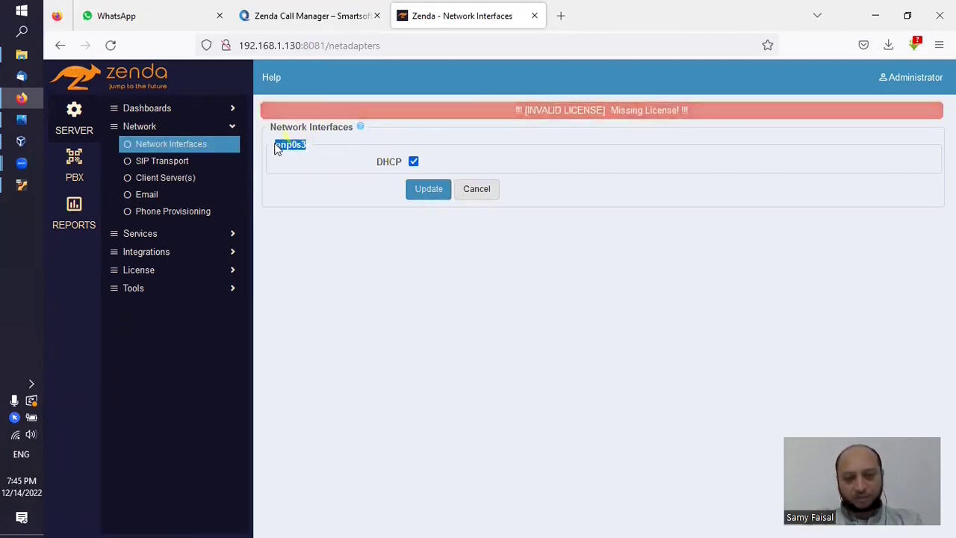
pyautogui.click(414, 162)
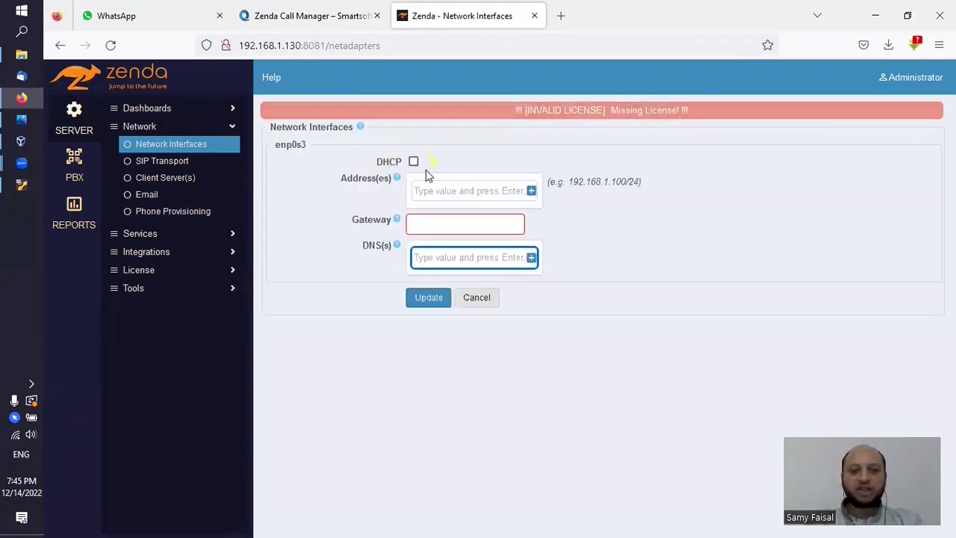
# Add the static address 192.168.1.144/24 to the Address(es) list
pyautogui.click(454, 190)
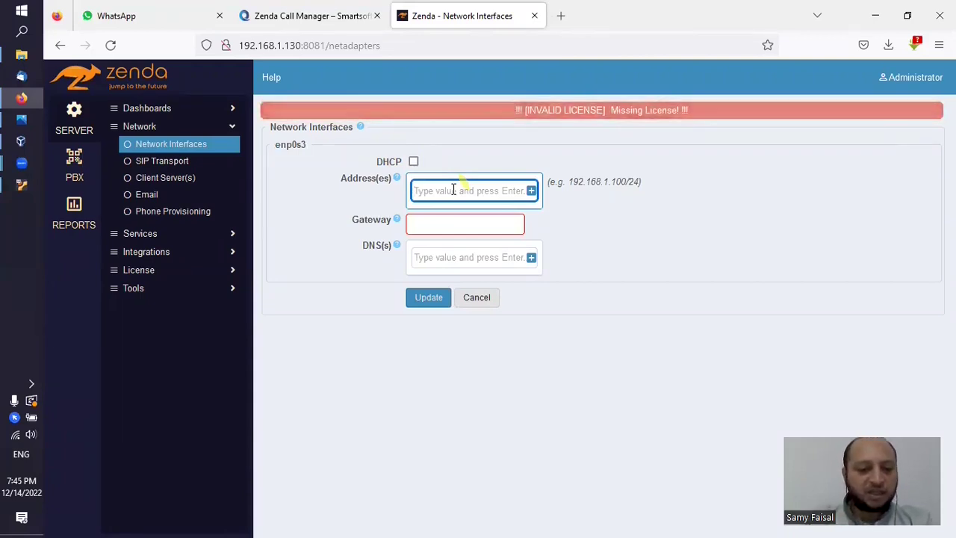
pyautogui.write('192')
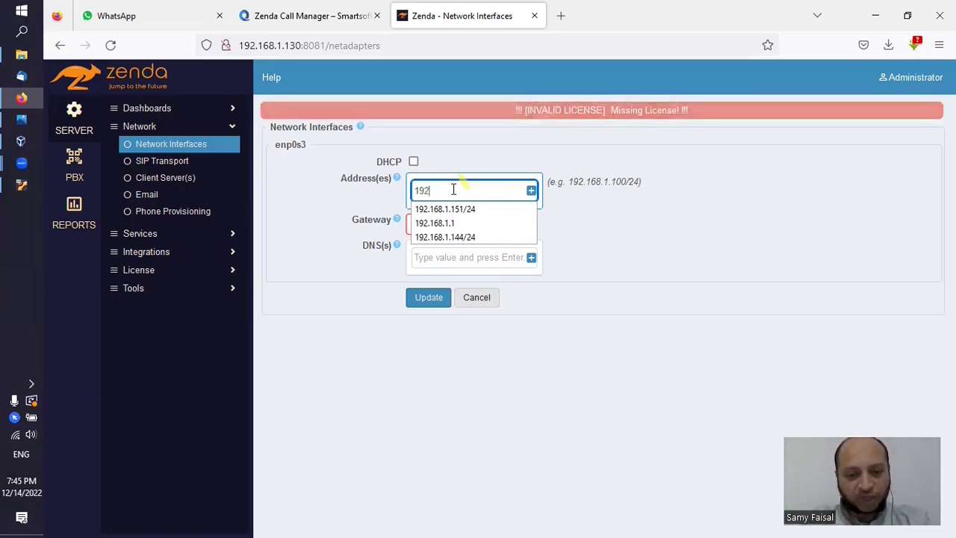
pyautogui.write('.1')
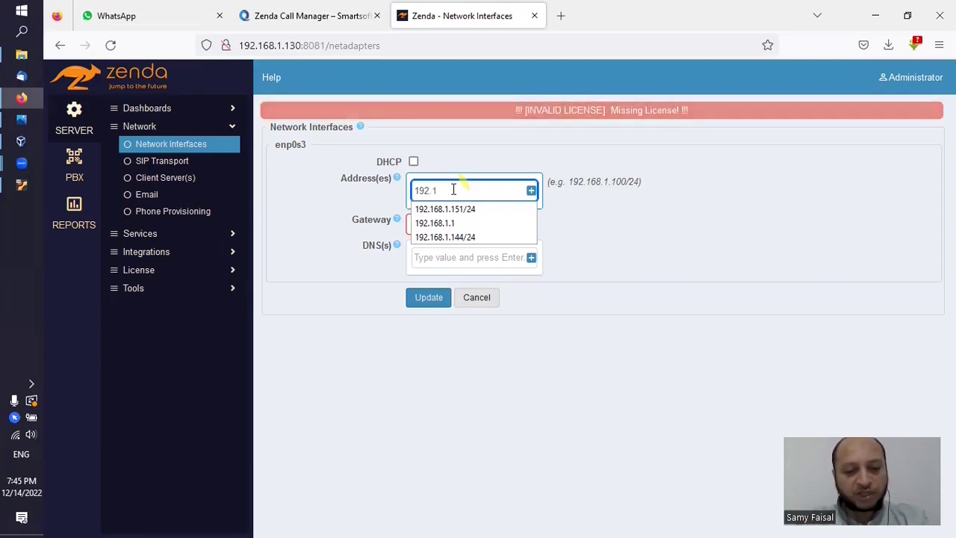
pyautogui.write('68')
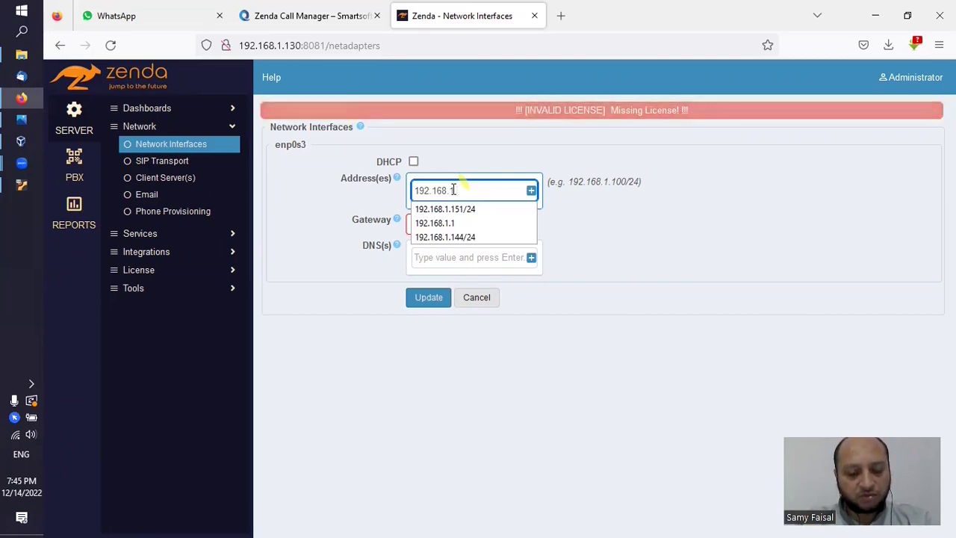
pyautogui.write('.1.144/24')
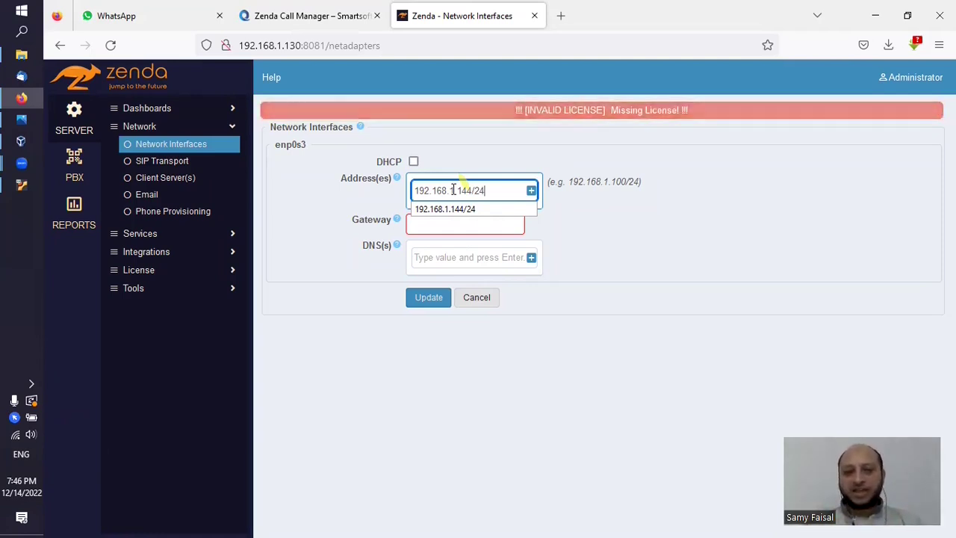
pyautogui.press('Escape')
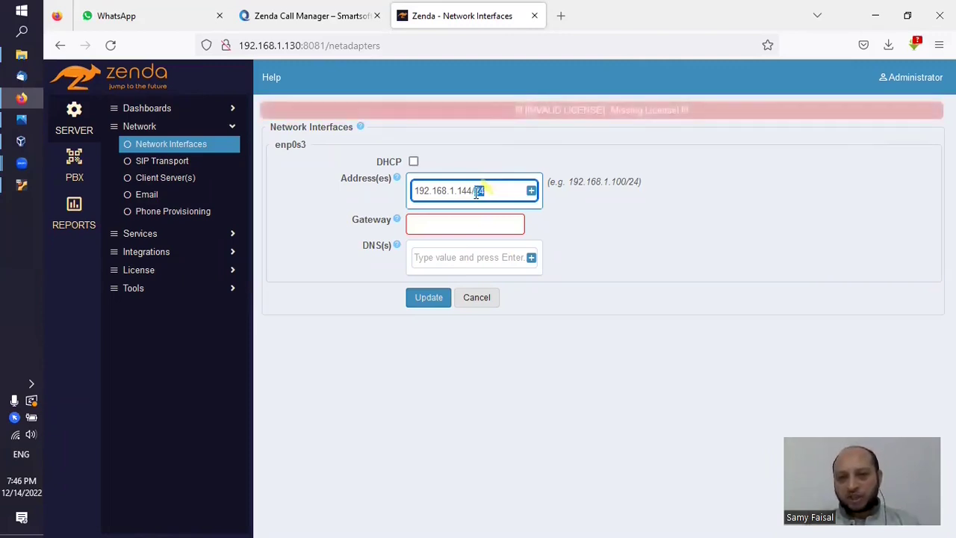
pyautogui.click(477, 193)
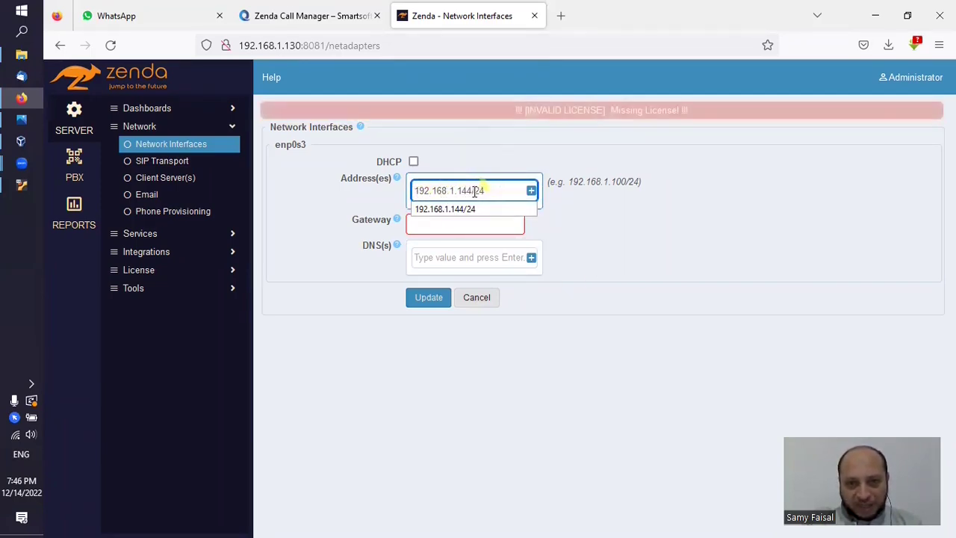
pyautogui.moveTo(476, 191); pyautogui.dragTo(488, 192)
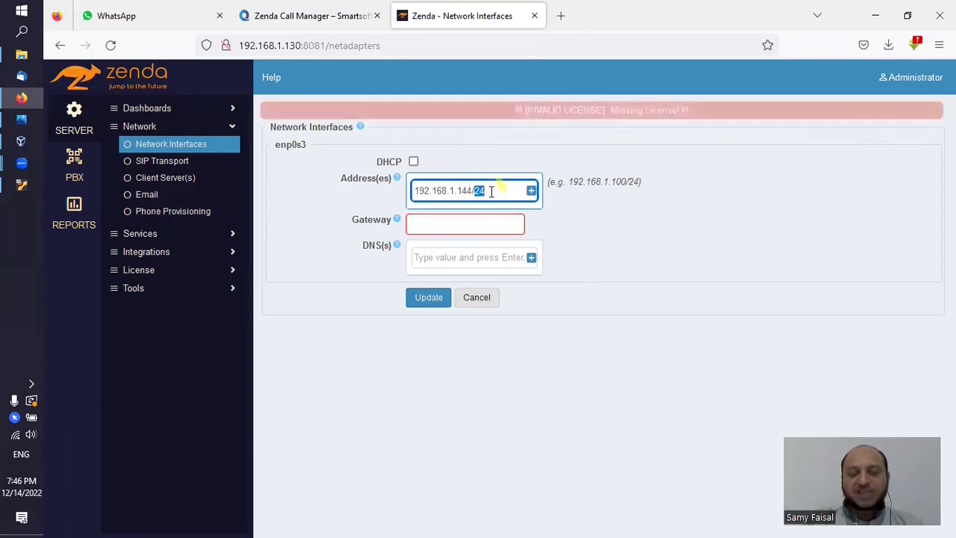
pyautogui.click(531, 191)
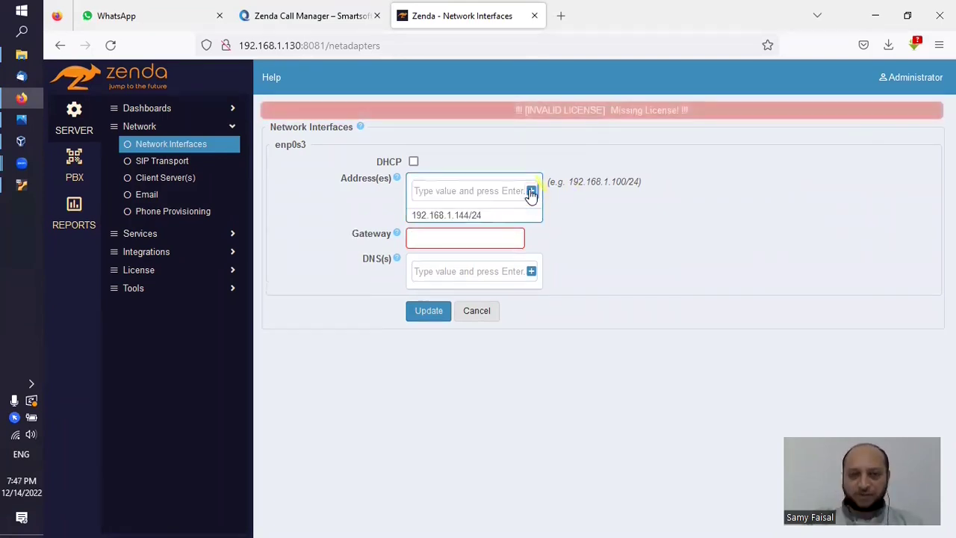
pyautogui.click(478, 216)
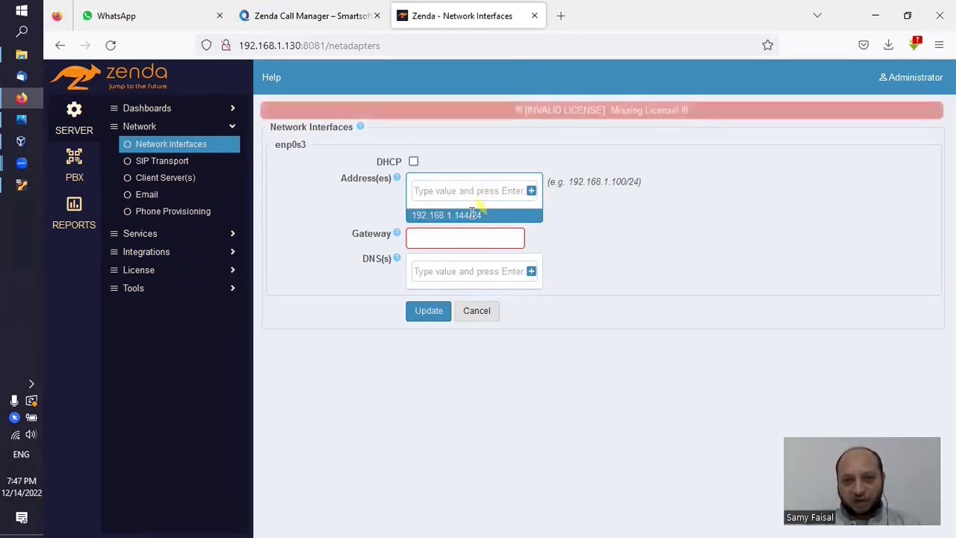
pyautogui.doubleClick(484, 216)
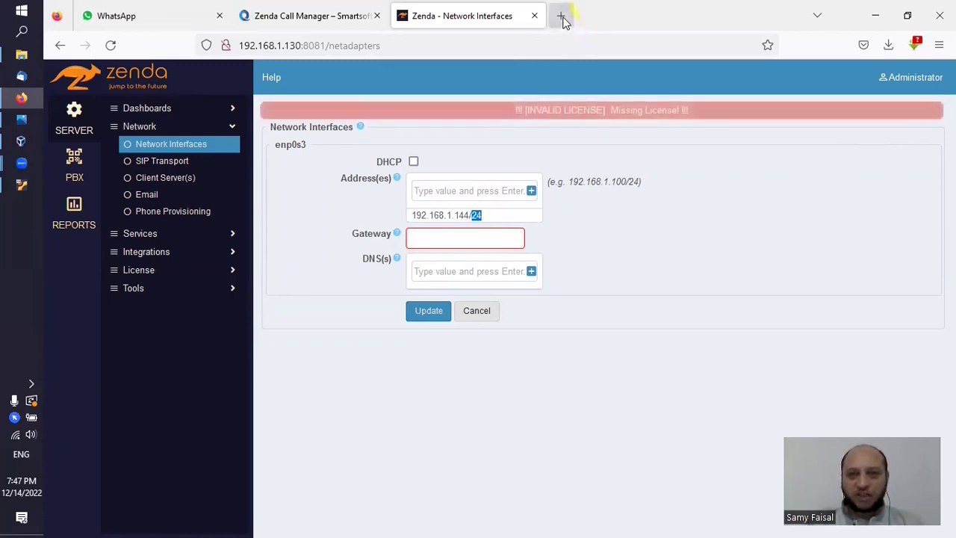
# Search Google for 'cidr notation table' in a new tab
pyautogui.click(562, 15)
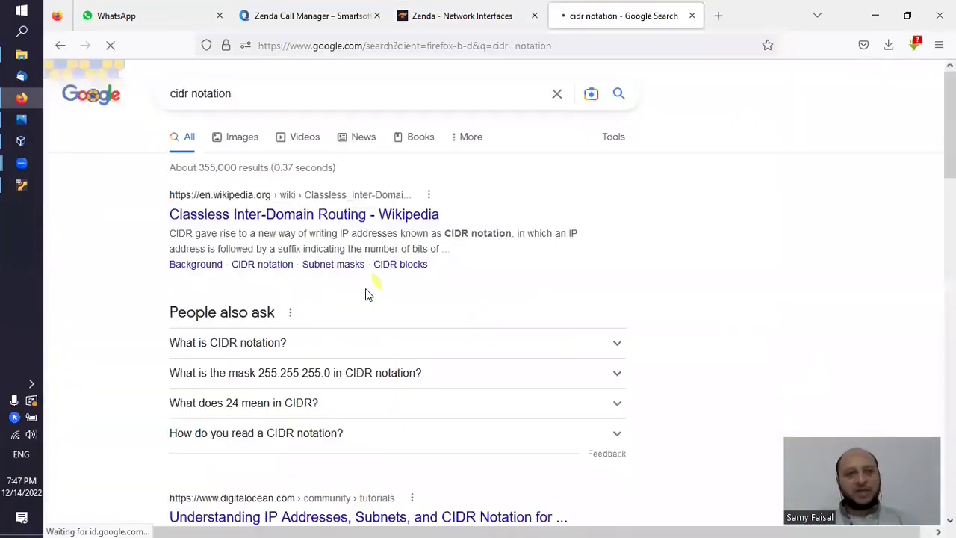
pyautogui.click(245, 92)
pyautogui.write('ta')
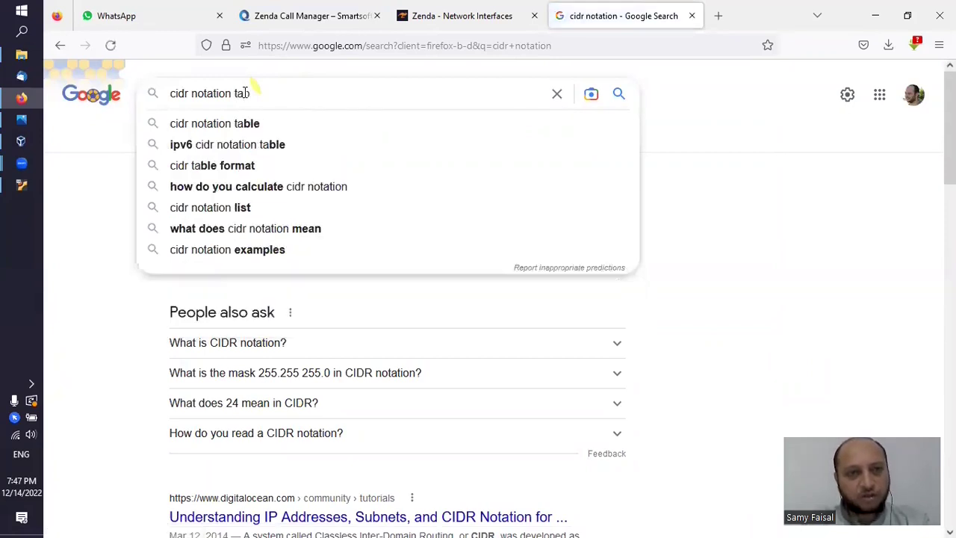
pyautogui.write('ble')
pyautogui.press('Return')
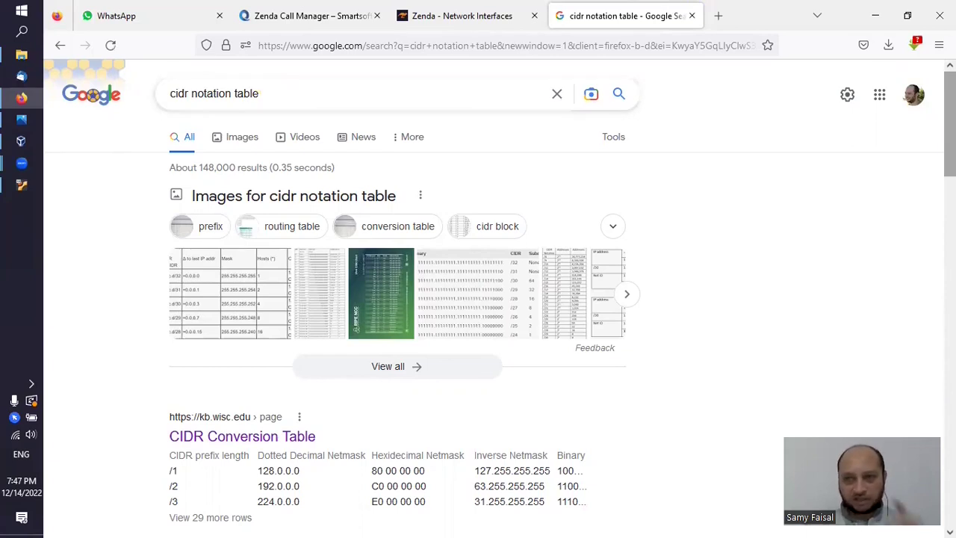
pyautogui.scroll(-2, 950, 149)
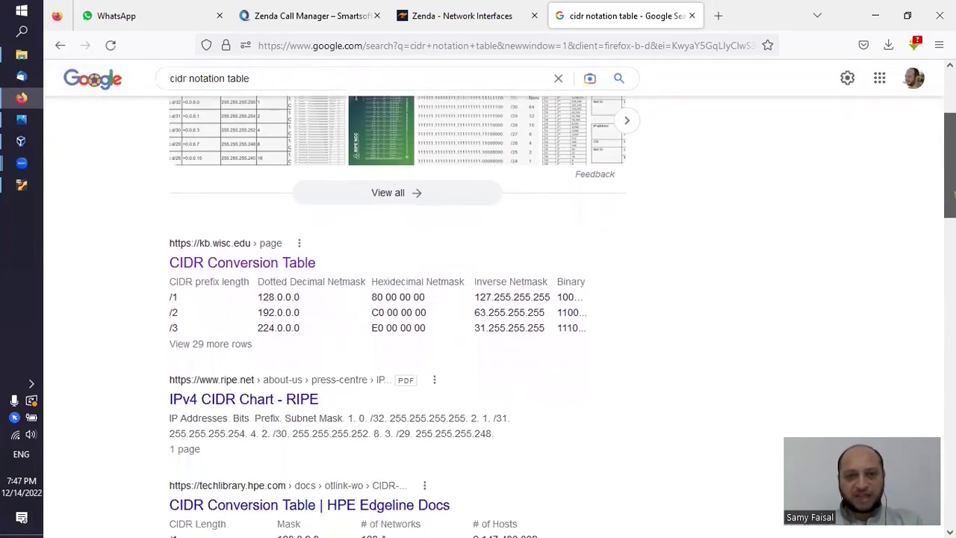
pyautogui.moveTo(953, 192)
pyautogui.mouseDown()
pyautogui.moveTo(954, 254)
pyautogui.moveTo(953, 181)
pyautogui.mouseUp()
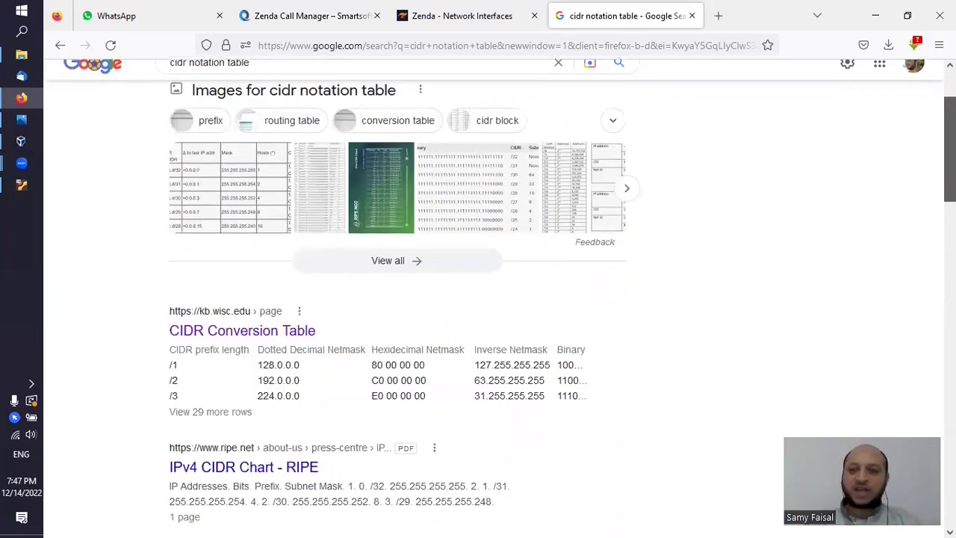
pyautogui.moveTo(953, 181); pyautogui.dragTo(954, 224)
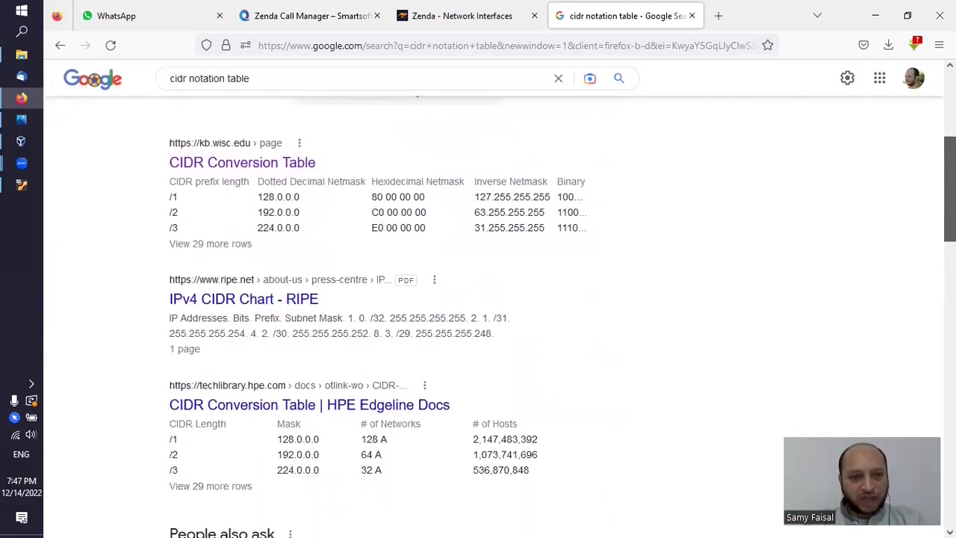
# Open the kb.wisc.edu CIDR Conversion Table and select the /24 row's 255.255.255.0 netmask
pyautogui.click(221, 164)
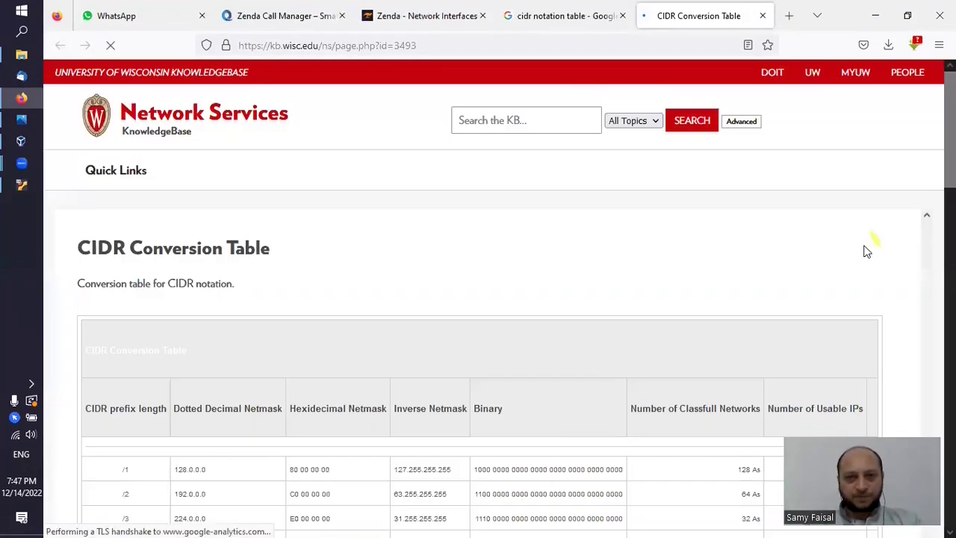
pyautogui.scroll(-5, 676, 209)
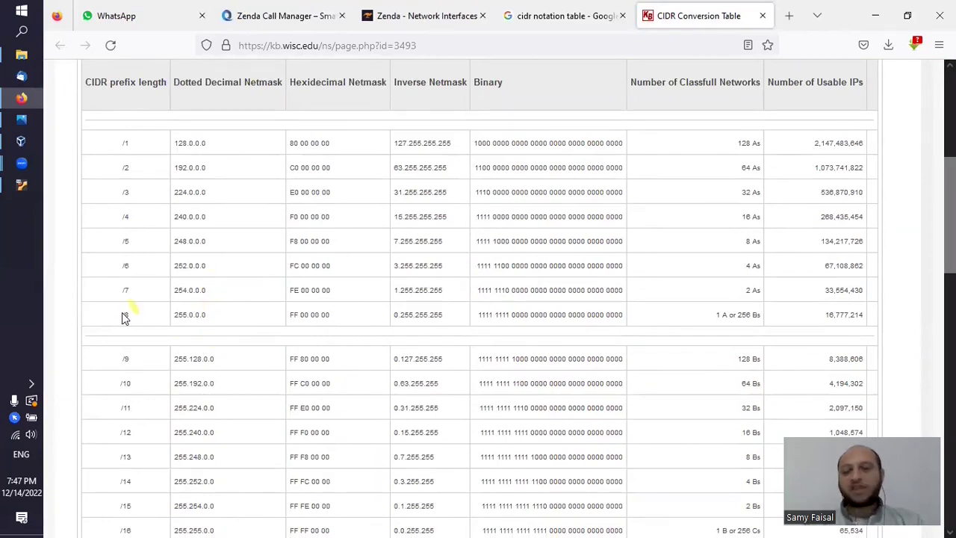
pyautogui.scroll(-1, 222, 385)
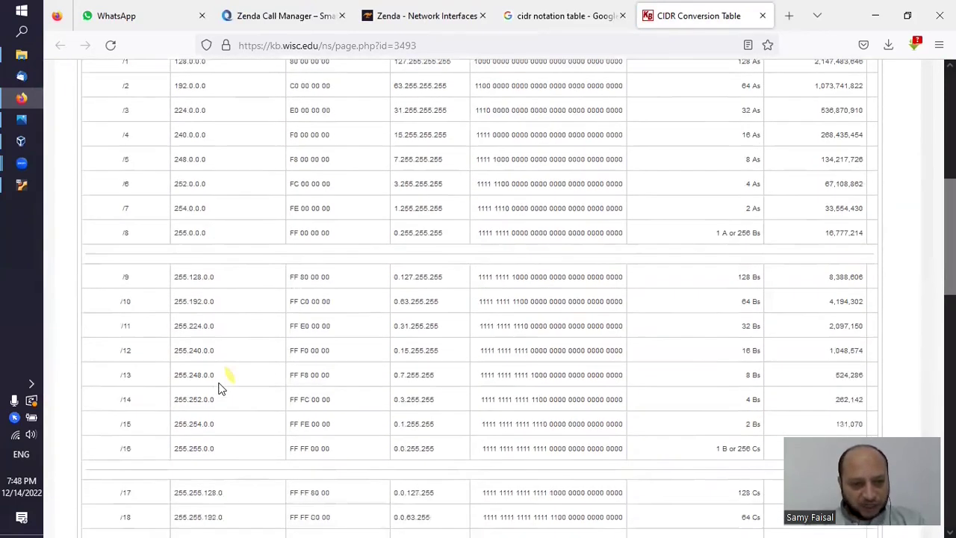
pyautogui.scroll(-4, 221, 387)
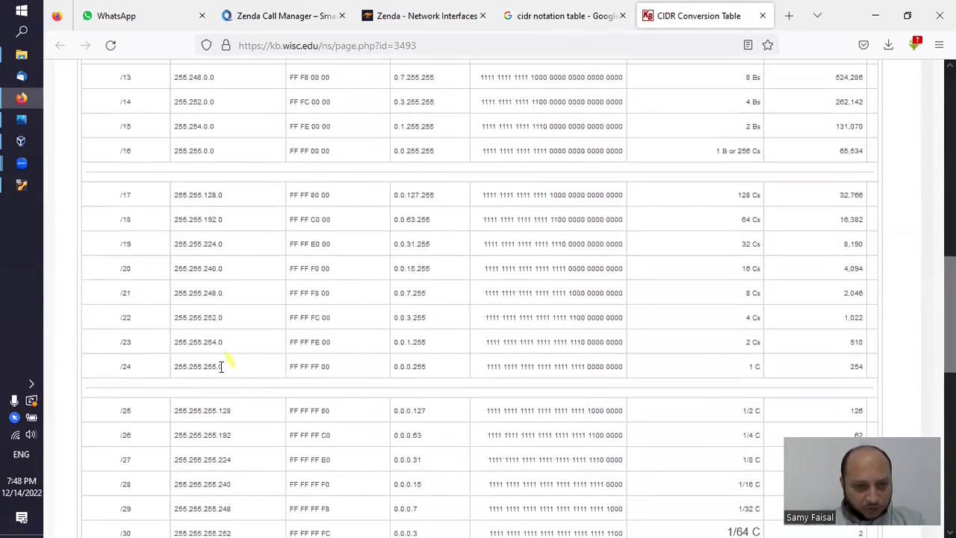
pyautogui.moveTo(226, 367); pyautogui.dragTo(198, 366)
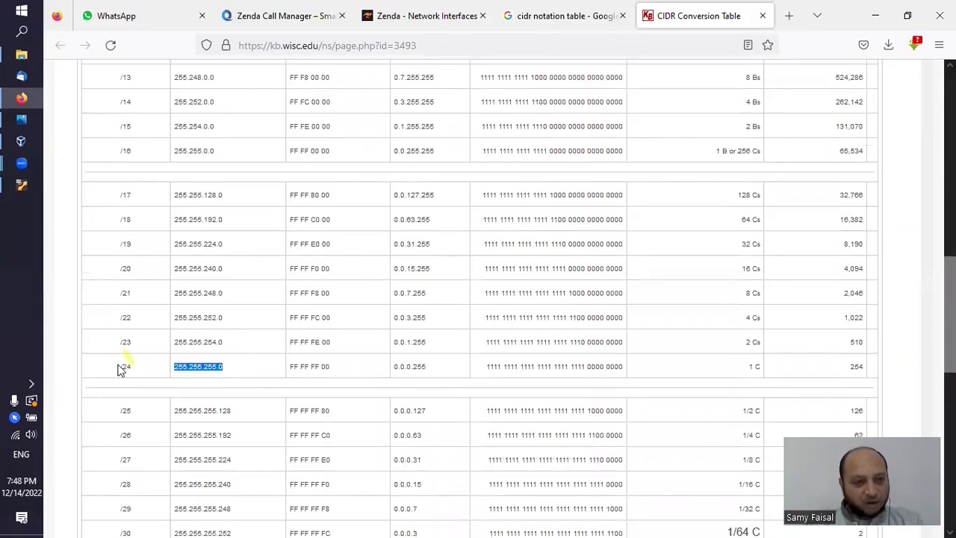
pyautogui.moveTo(133, 367); pyautogui.dragTo(113, 366)
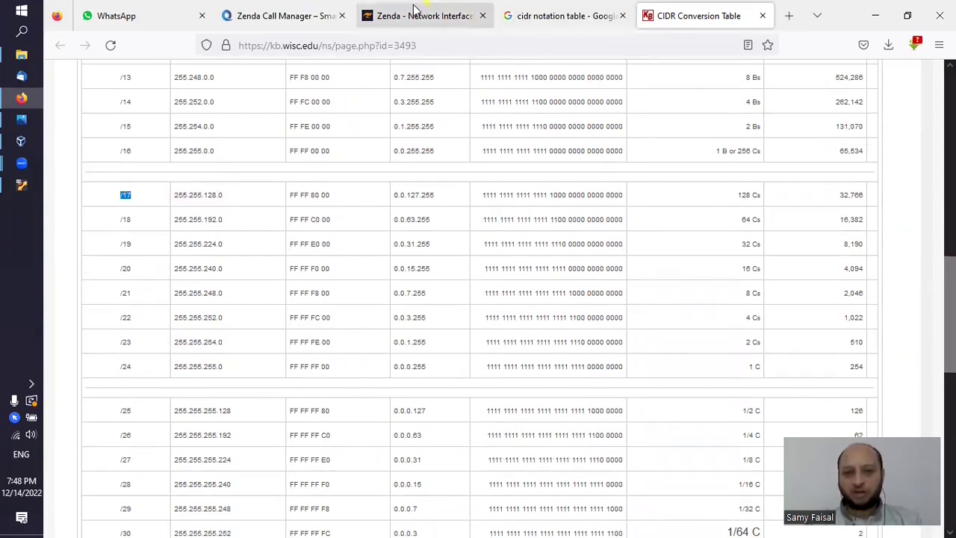
# Enter 192.168.1.1 as the gateway on the Network Interfaces form
pyautogui.click(437, 20)
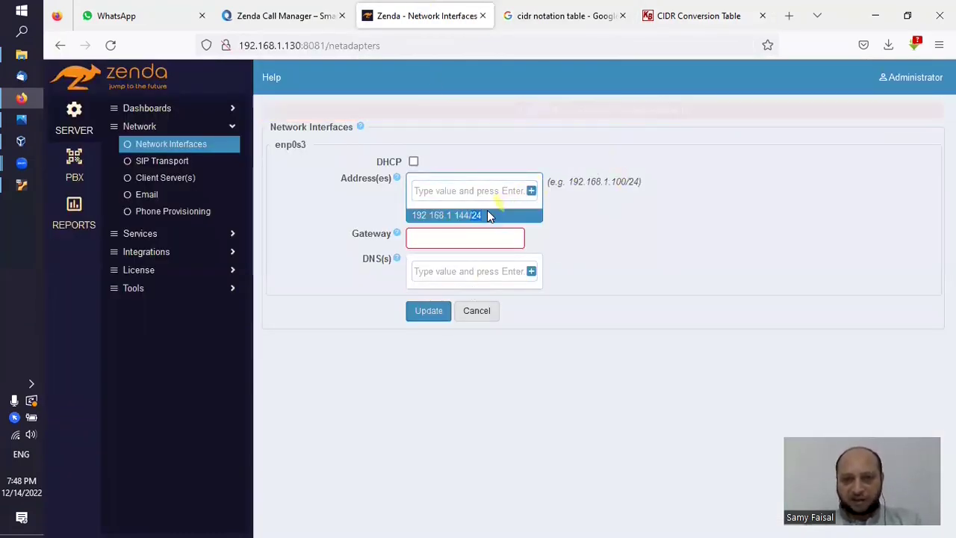
pyautogui.click(445, 236)
pyautogui.write('192.16')
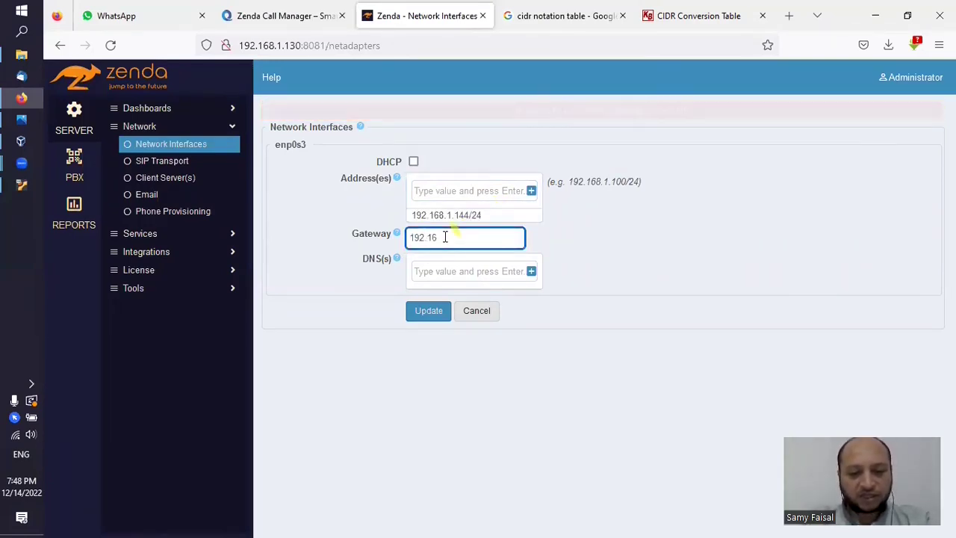
pyautogui.write('8.1.1')
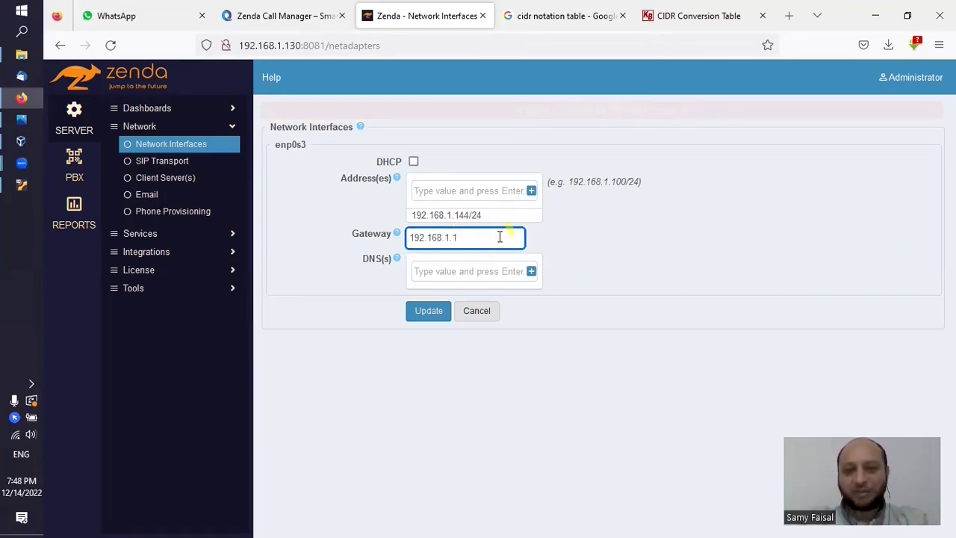
# Add DNS servers 192.168.1.1 and 8.8.8.8, then update the enp0s3 interface
pyautogui.click(481, 269)
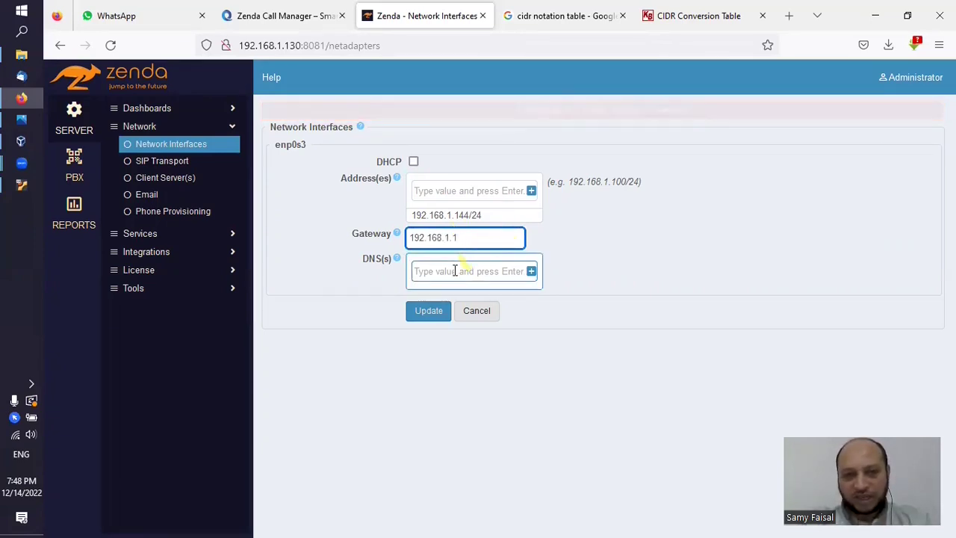
pyautogui.write('192')
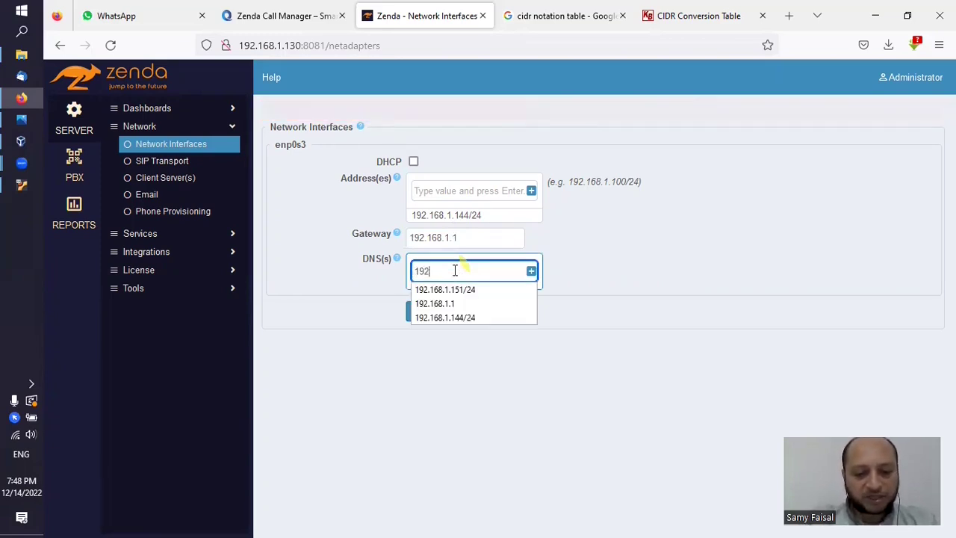
pyautogui.write('.168.1.1')
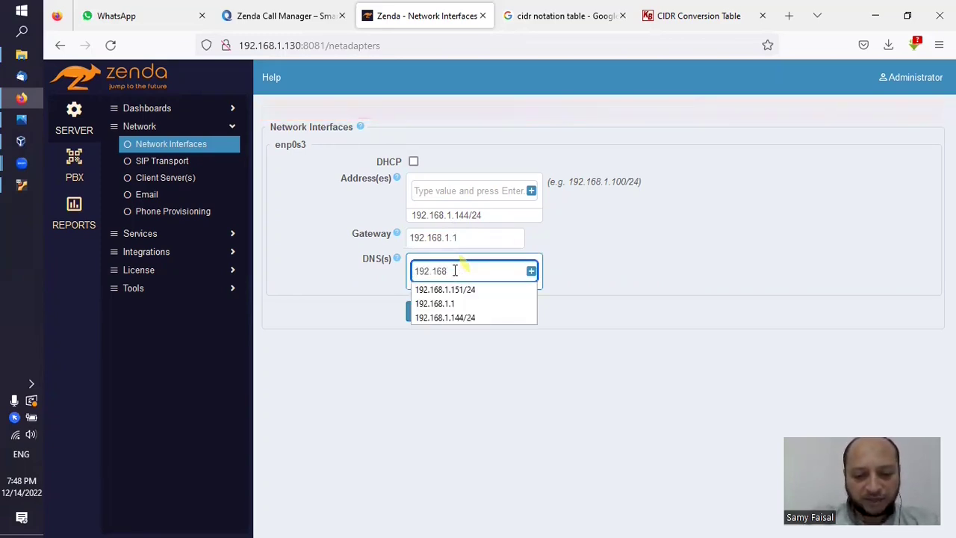
pyautogui.click(531, 272)
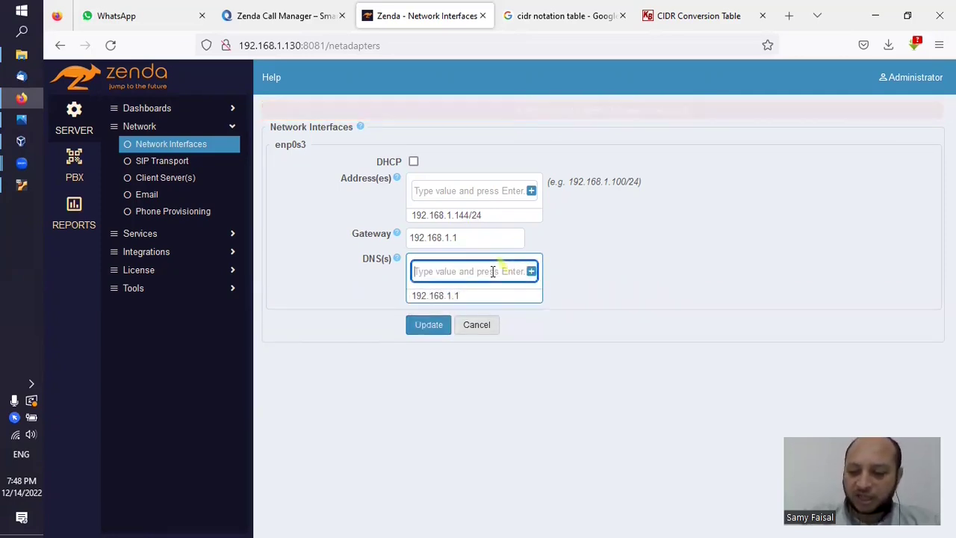
pyautogui.write('8')
pyautogui.press('BackSpace')
pyautogui.write('8.')
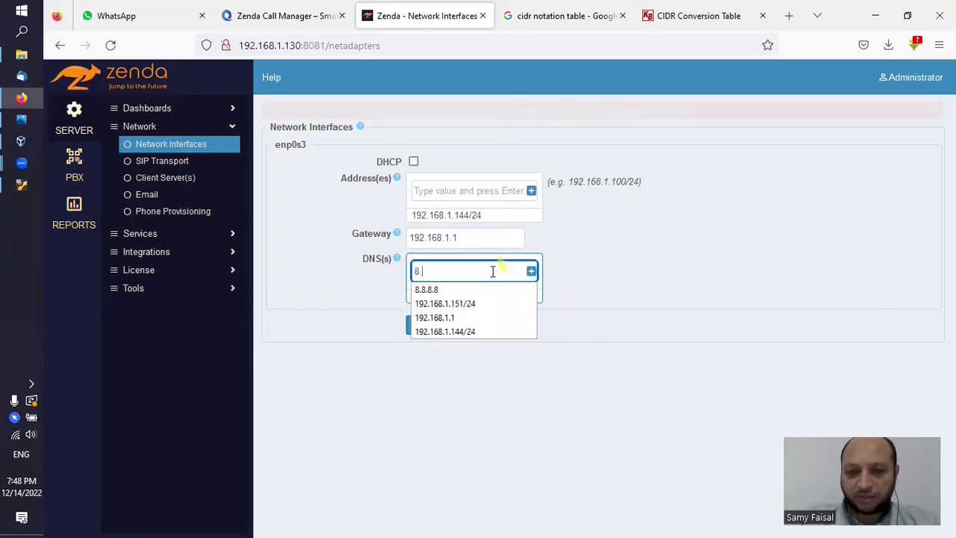
pyautogui.write('8.8.8')
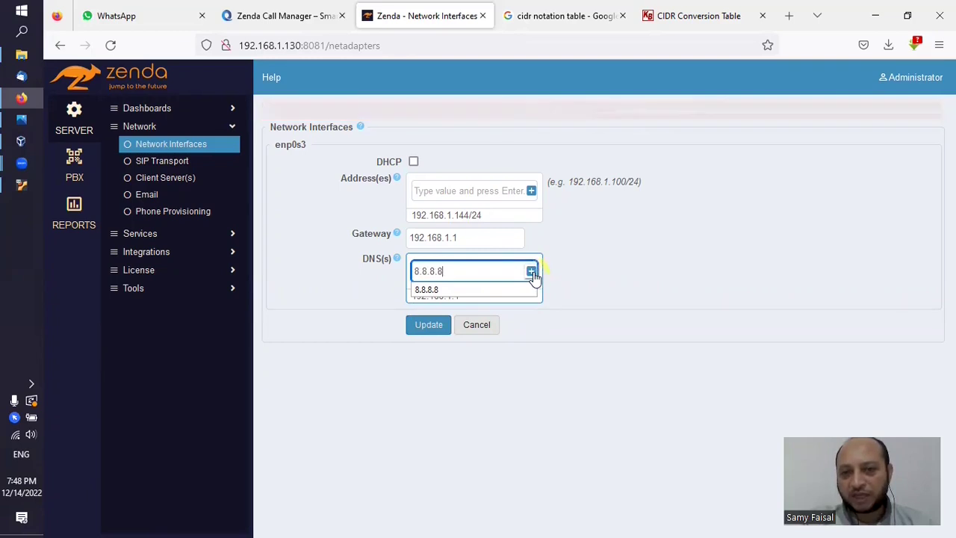
pyautogui.click(531, 272)
pyautogui.click(515, 271)
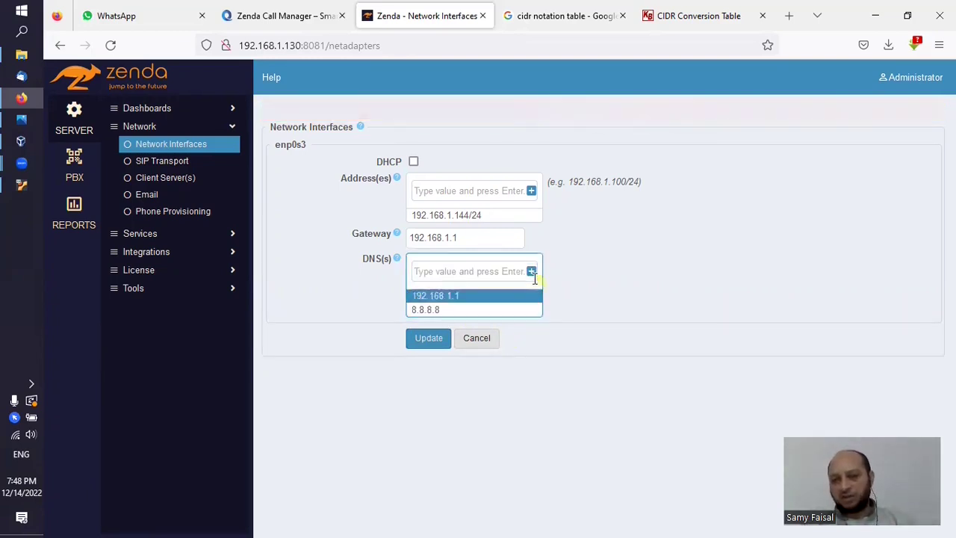
pyautogui.click(456, 187)
pyautogui.click(428, 339)
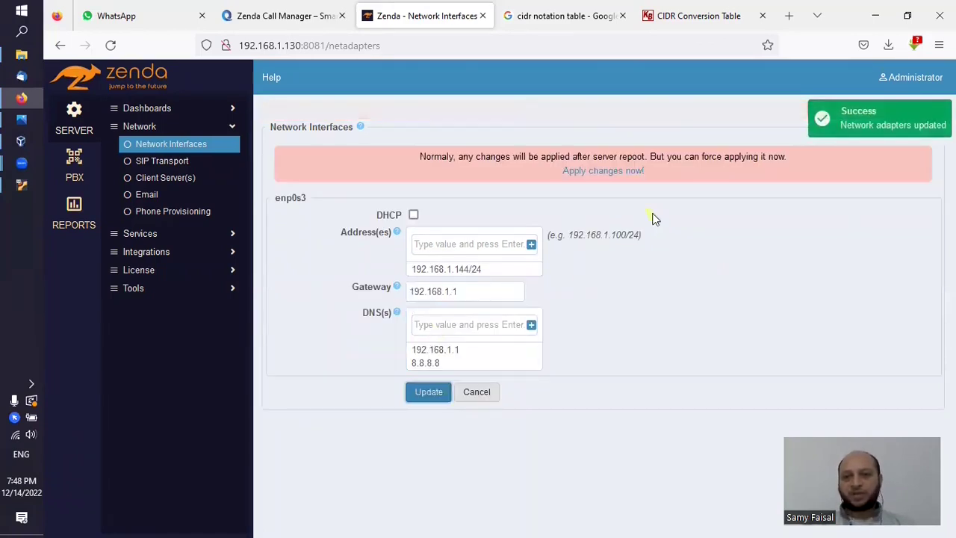
# Force the network changes to apply now, reload the page, and open a new browser tab
pyautogui.click(611, 174)
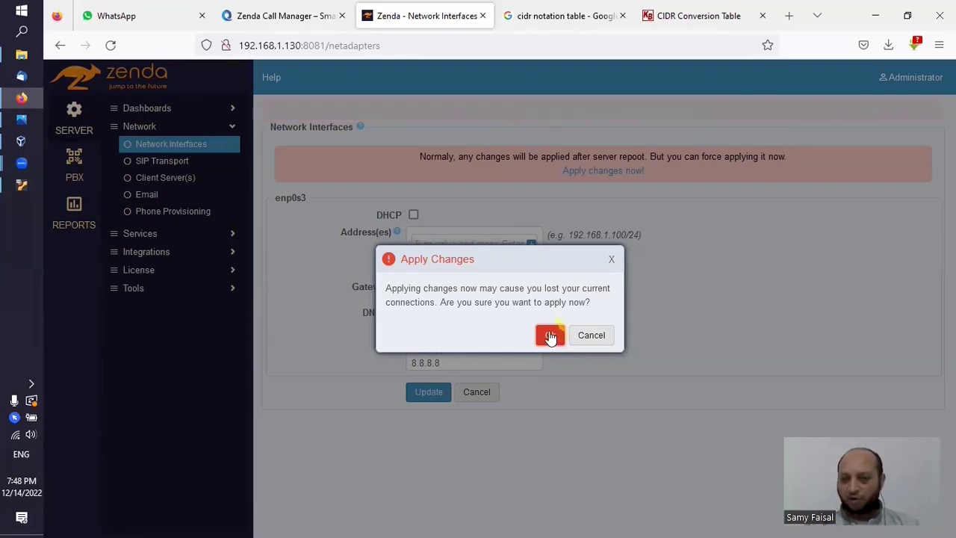
pyautogui.click(550, 338)
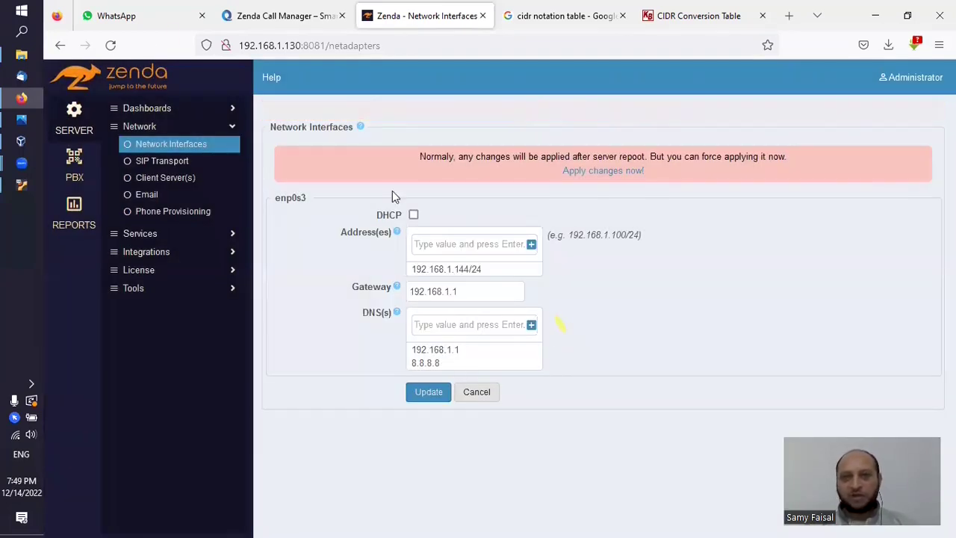
pyautogui.click(111, 46)
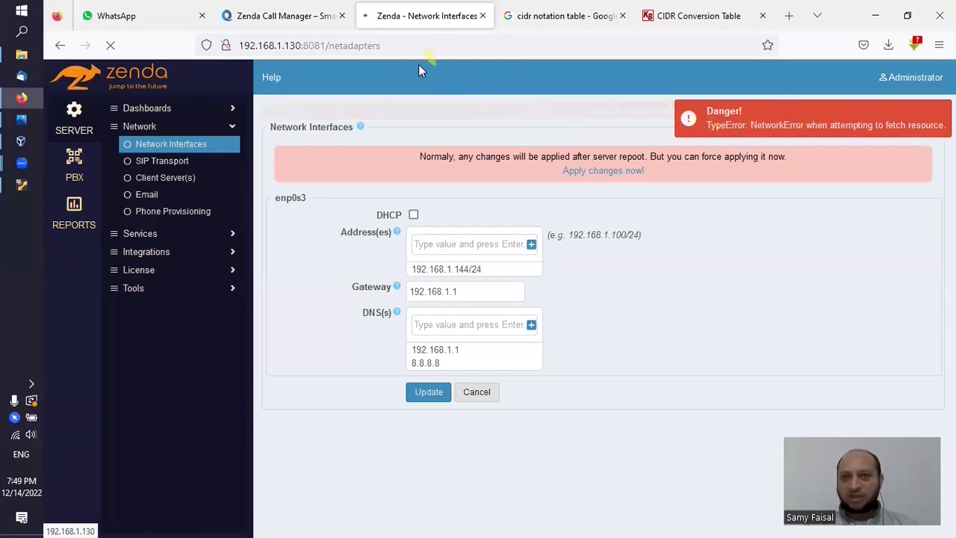
pyautogui.click(790, 18)
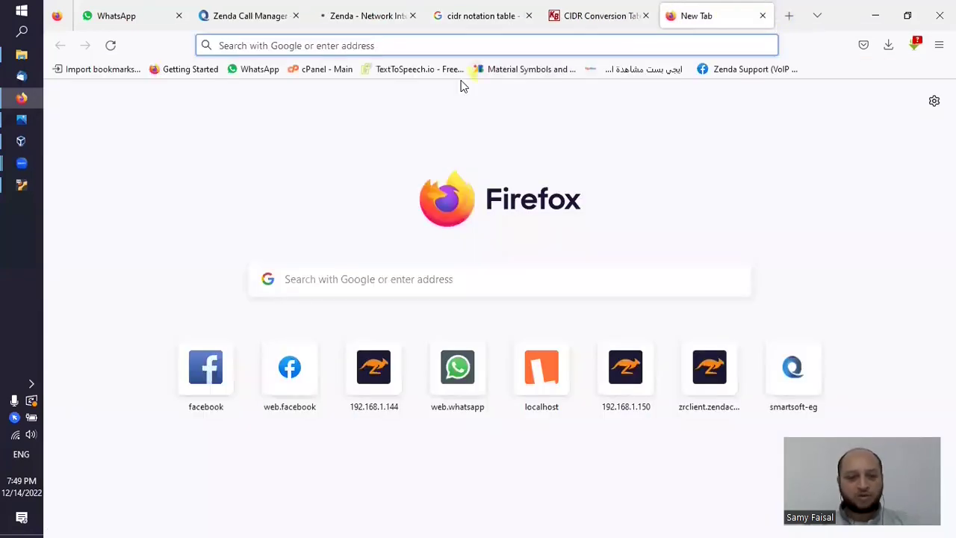
# Load 192.168.1.144, close the old Network Interfaces tab, and open the Administrator section
pyautogui.write('192.1')
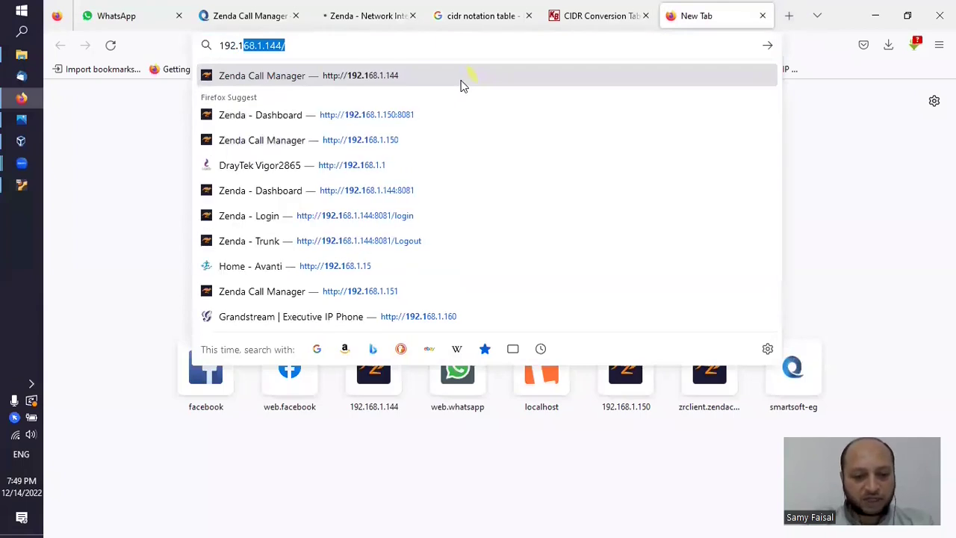
pyautogui.write('68.1.144')
pyautogui.press('Return')
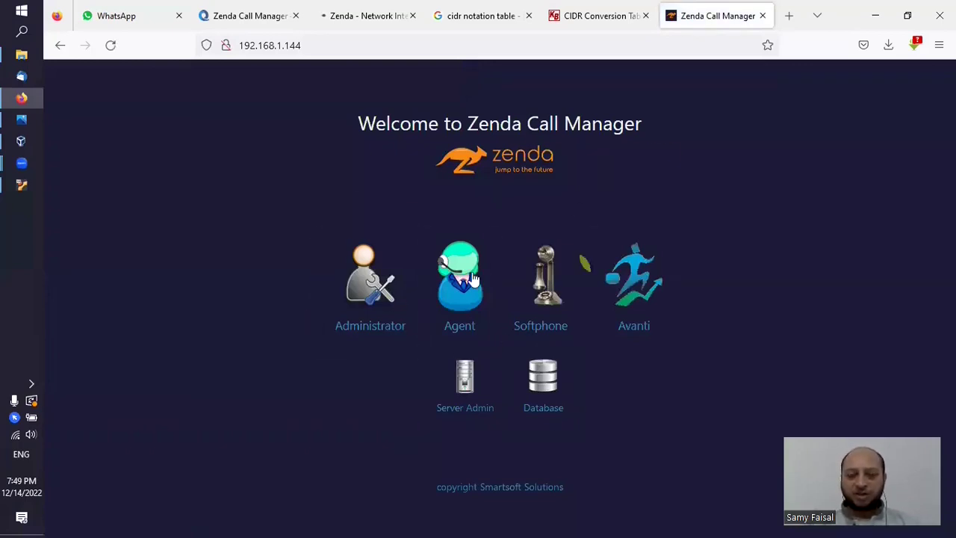
pyautogui.click(411, 16)
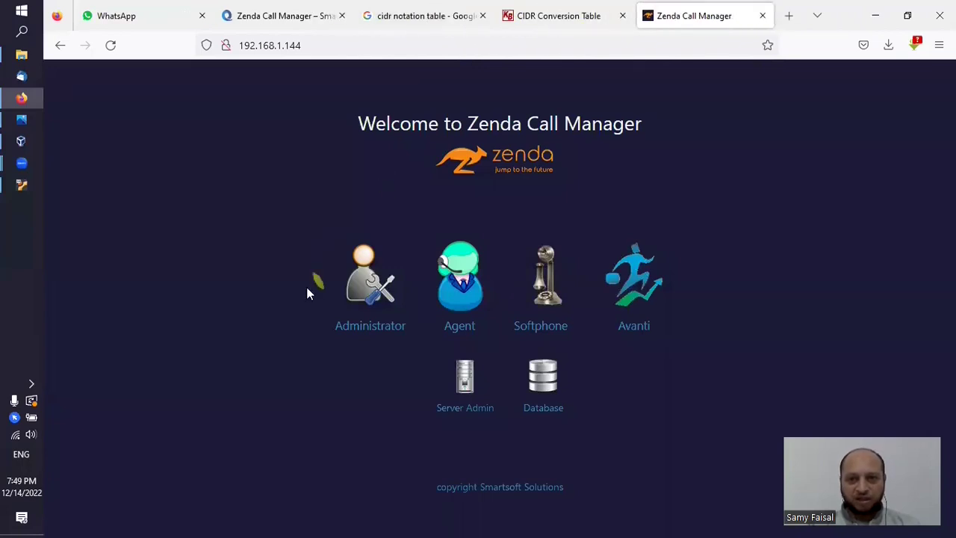
pyautogui.click(354, 296)
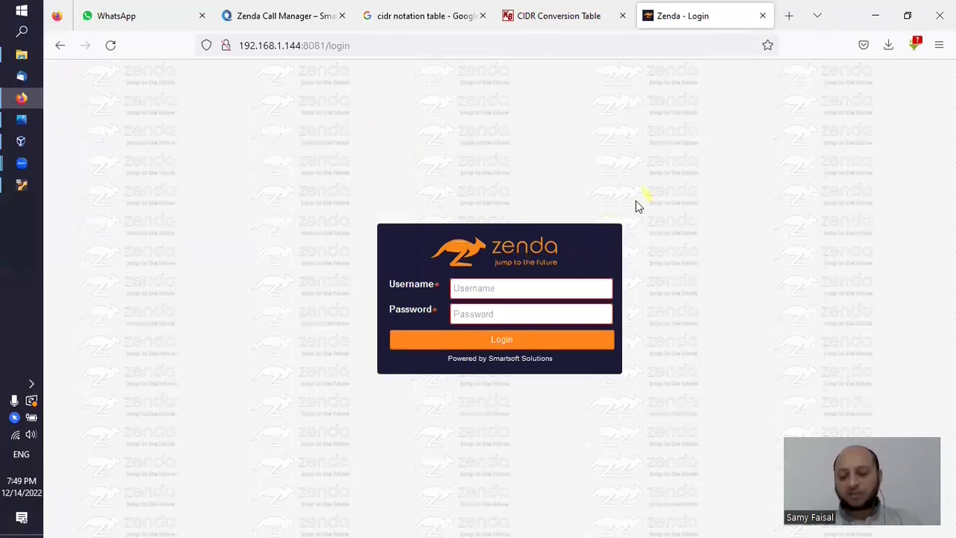
# Load zendaga3.local in a new tab, then close that extra welcome tab
pyautogui.click(790, 16)
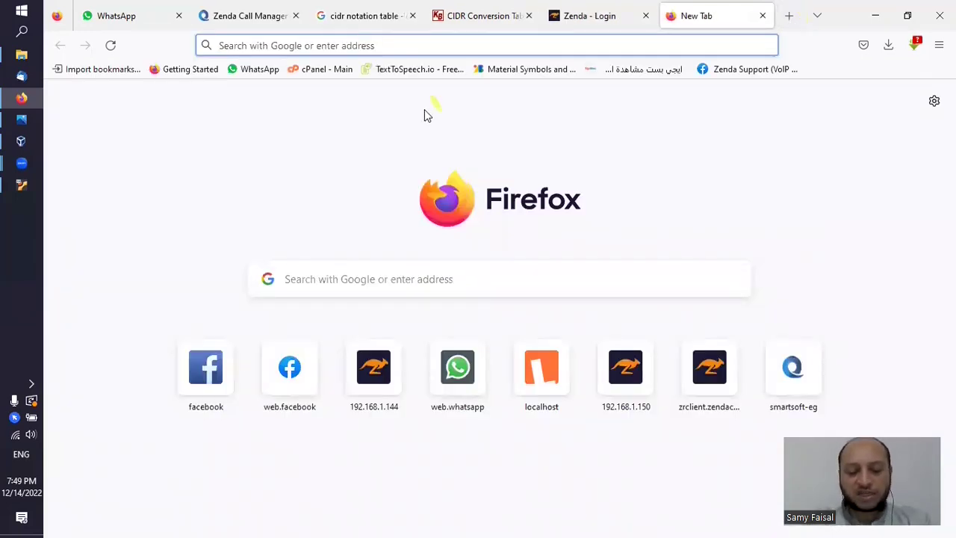
pyautogui.write('zenda')
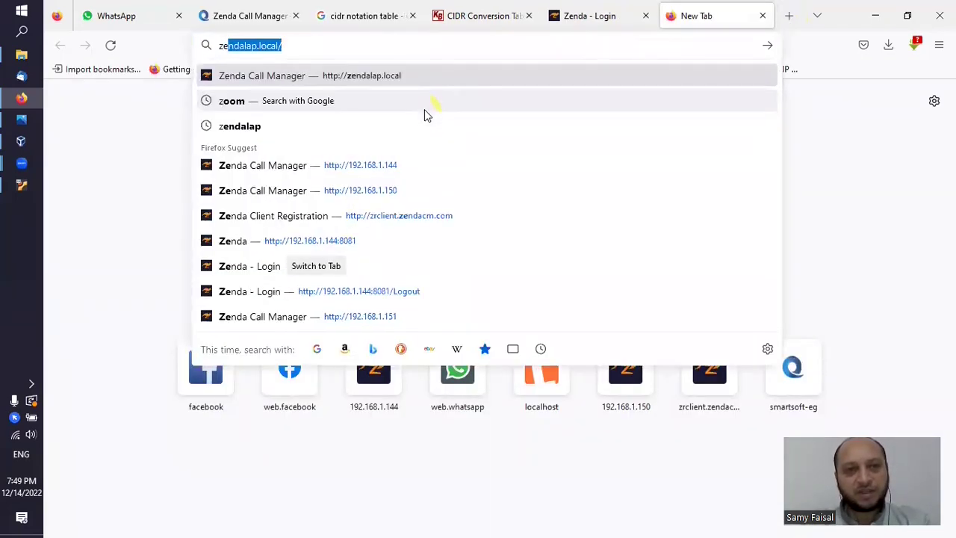
pyautogui.write('ga')
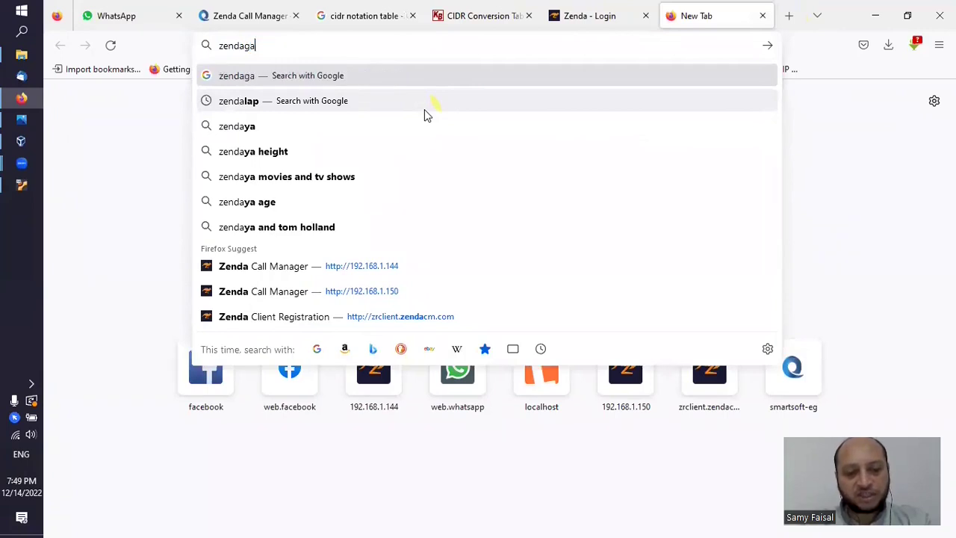
pyautogui.write('3.local')
pyautogui.press('Return')
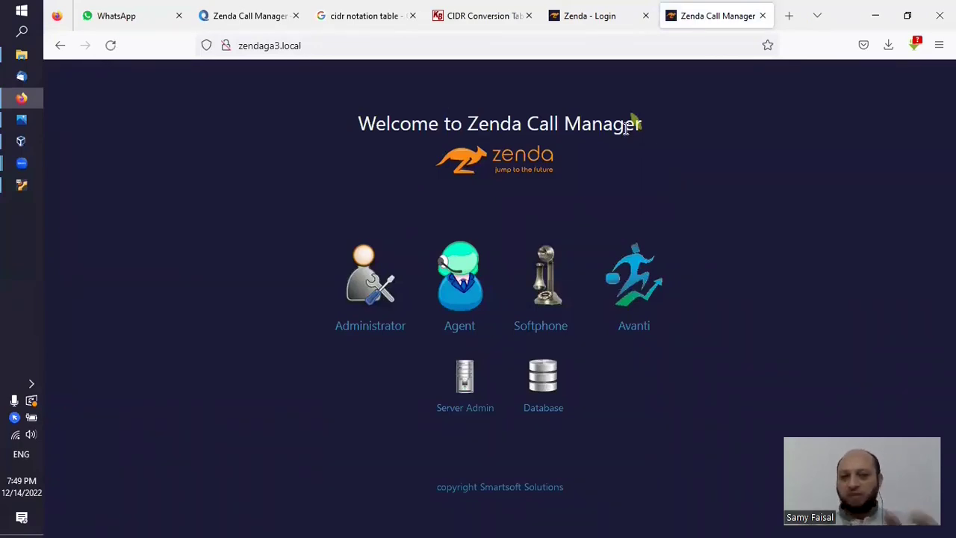
pyautogui.click(763, 17)
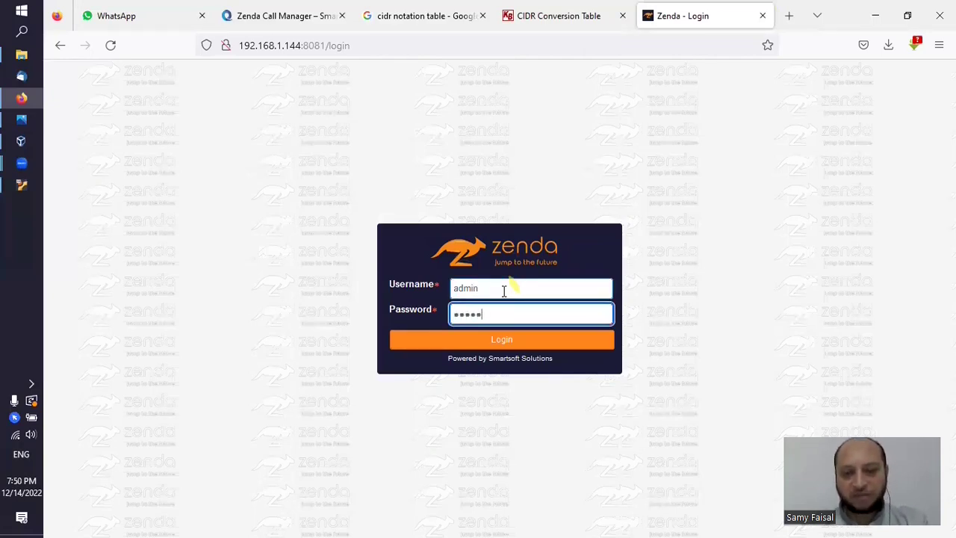
# Sign in as administrator and bring up the Change Password form
pyautogui.press('Return')
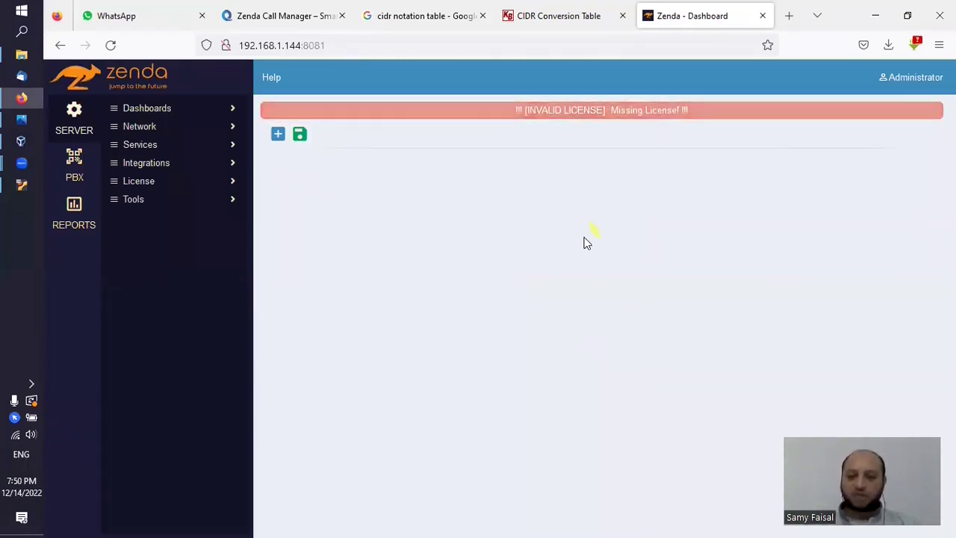
pyautogui.click(906, 77)
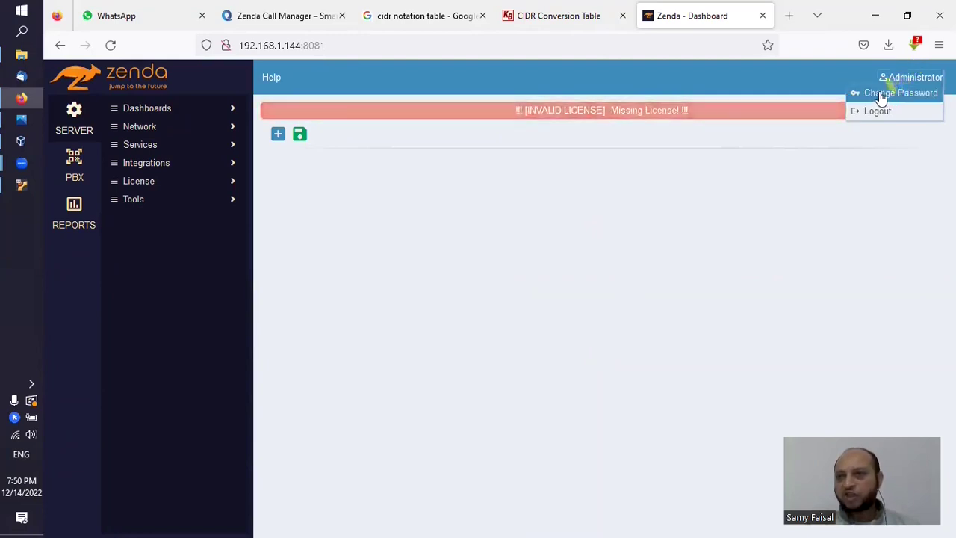
pyautogui.click(881, 94)
# Cancel the password change without editing it, and expand Network in the sidebar
pyautogui.click(496, 275)
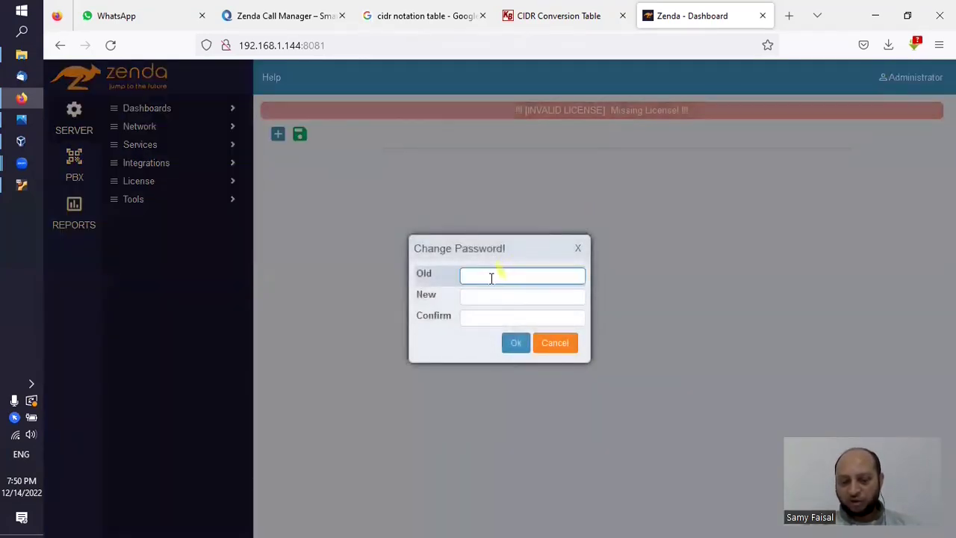
pyautogui.click(483, 297)
pyautogui.click(482, 317)
pyautogui.click(551, 347)
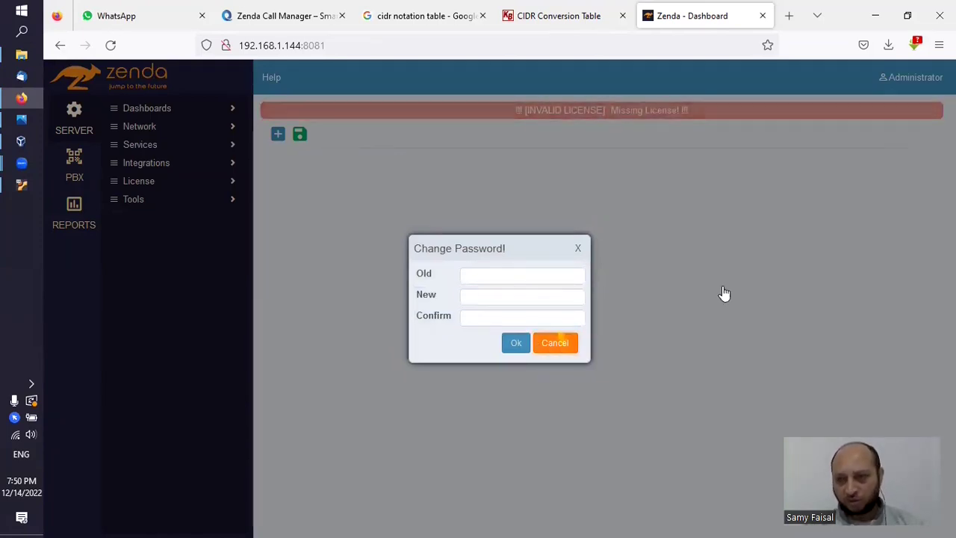
pyautogui.click(143, 127)
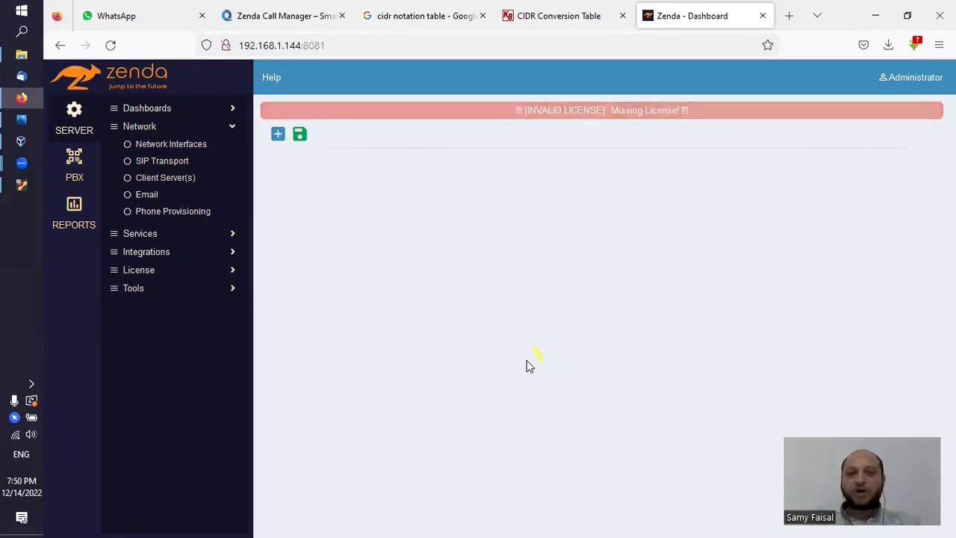
# Add a ResourceInfo dashboard widget with item size 6
pyautogui.click(278, 137)
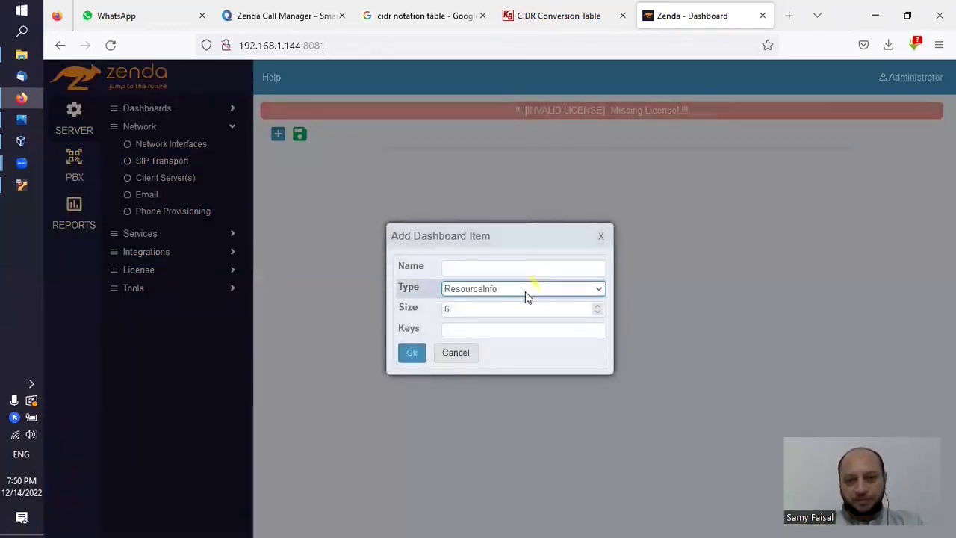
pyautogui.click(511, 288)
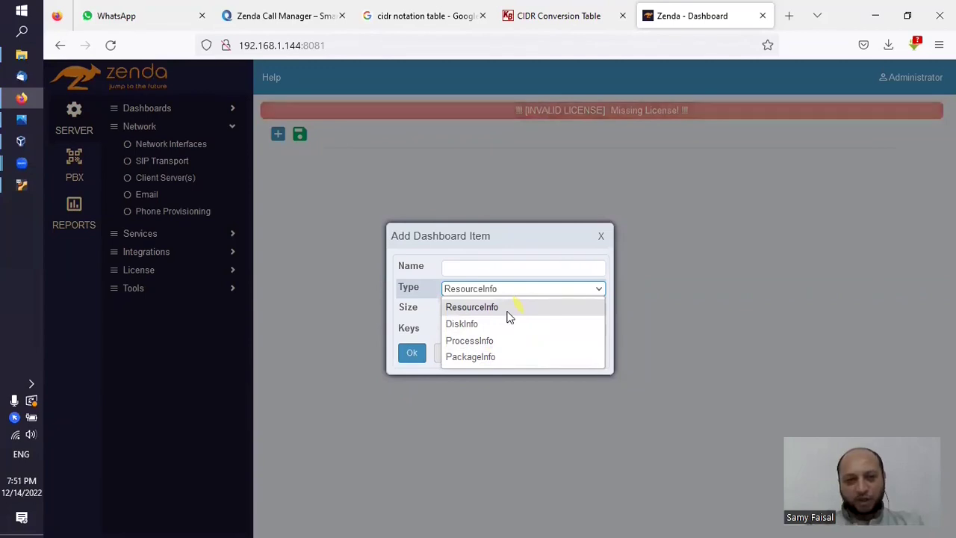
pyautogui.click(474, 270)
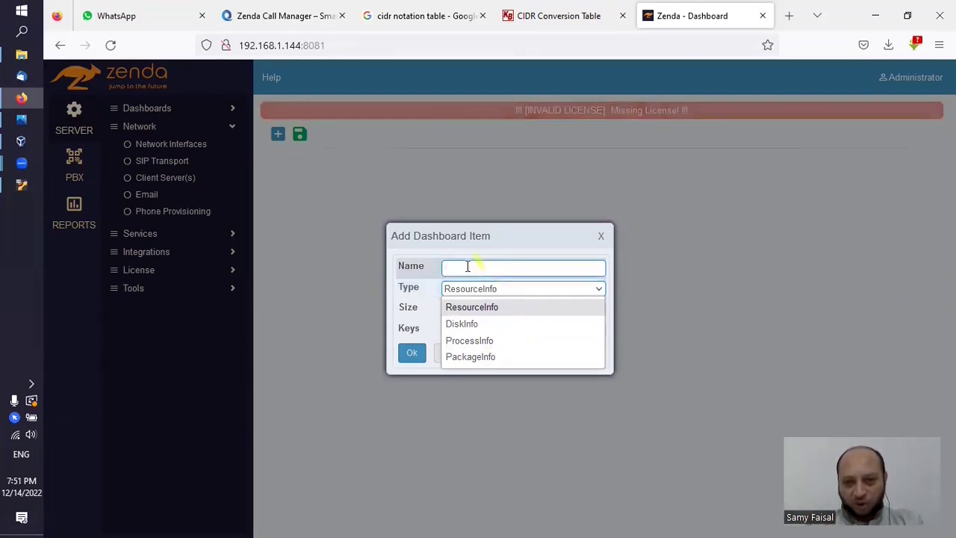
pyautogui.click(499, 290)
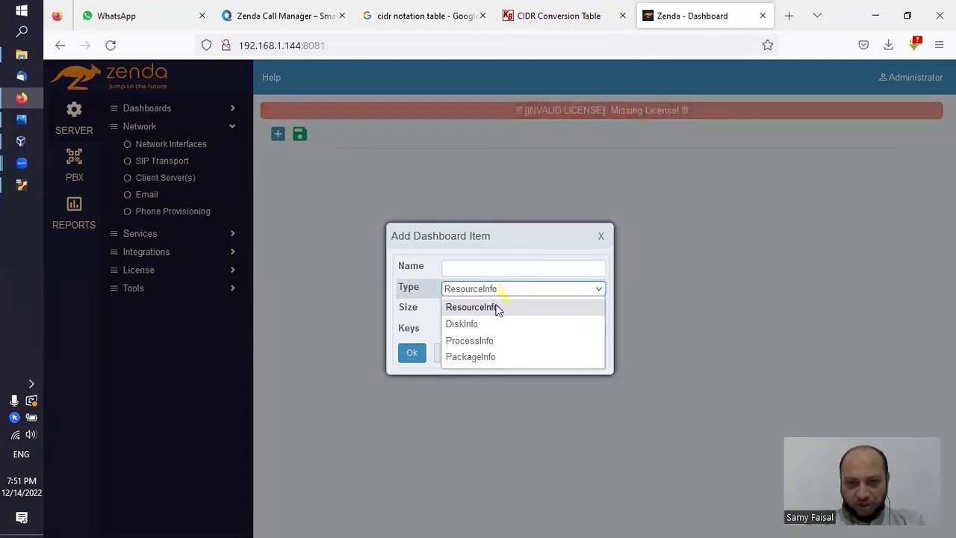
pyautogui.click(498, 298)
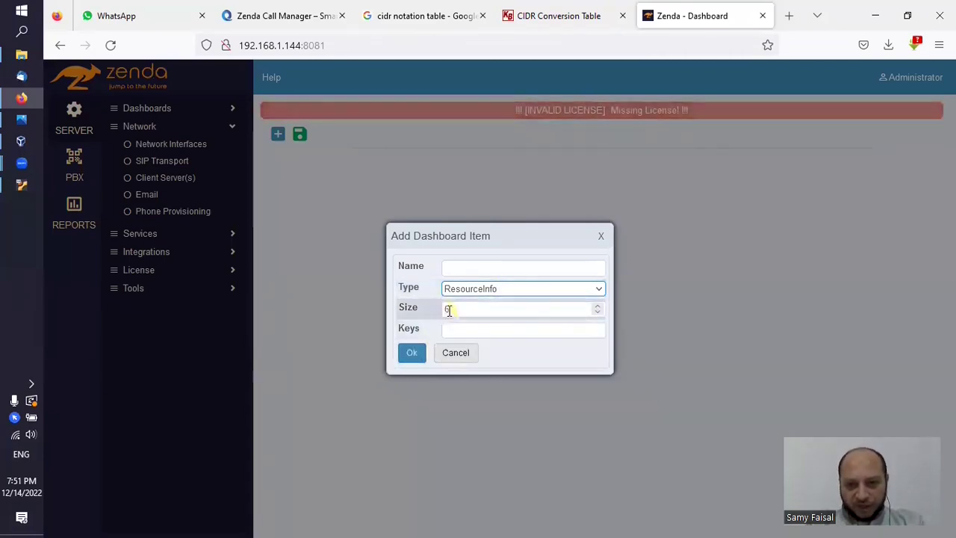
pyautogui.doubleClick(447, 309)
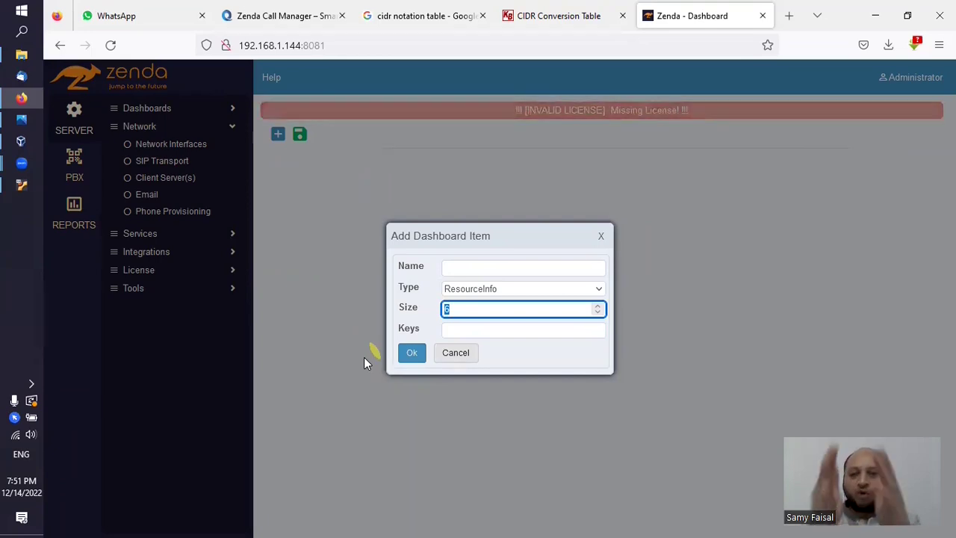
pyautogui.click(410, 354)
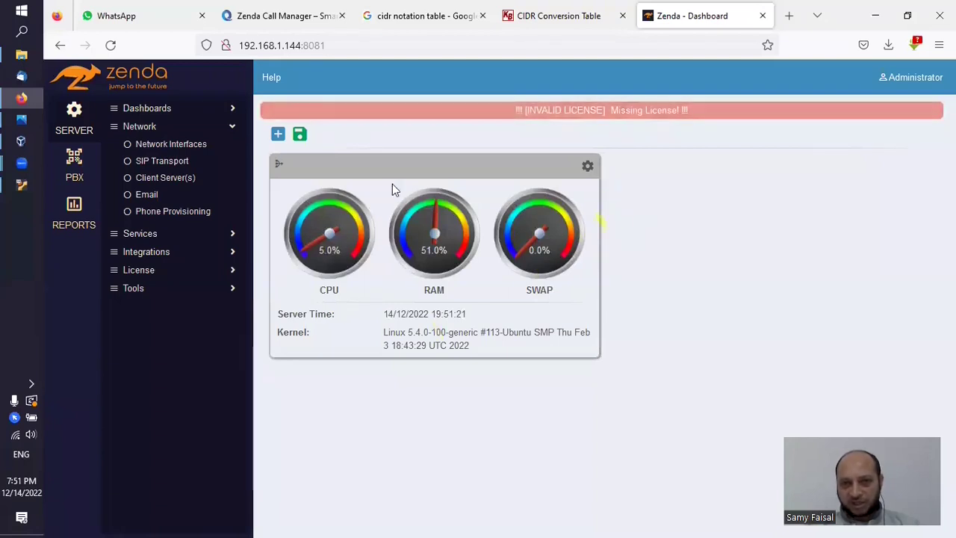
# Add DiskInfo, ProcessInfo and PackageInfo widgets to the dashboard
pyautogui.click(278, 134)
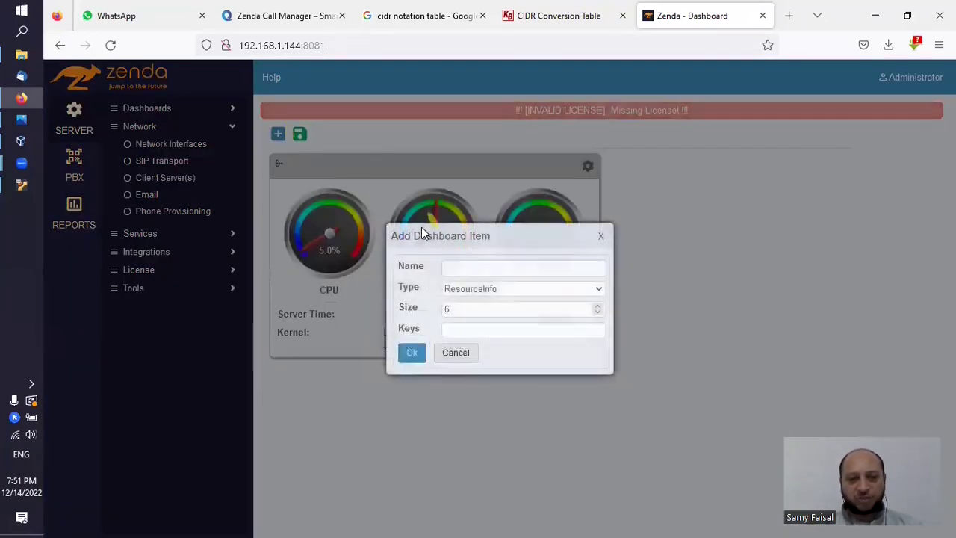
pyautogui.click(487, 291)
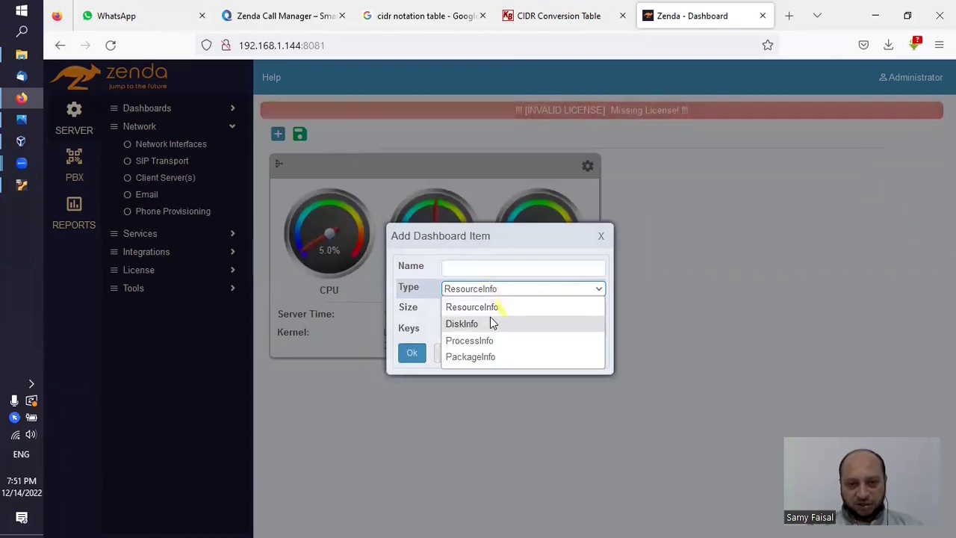
pyautogui.click(491, 323)
pyautogui.click(411, 354)
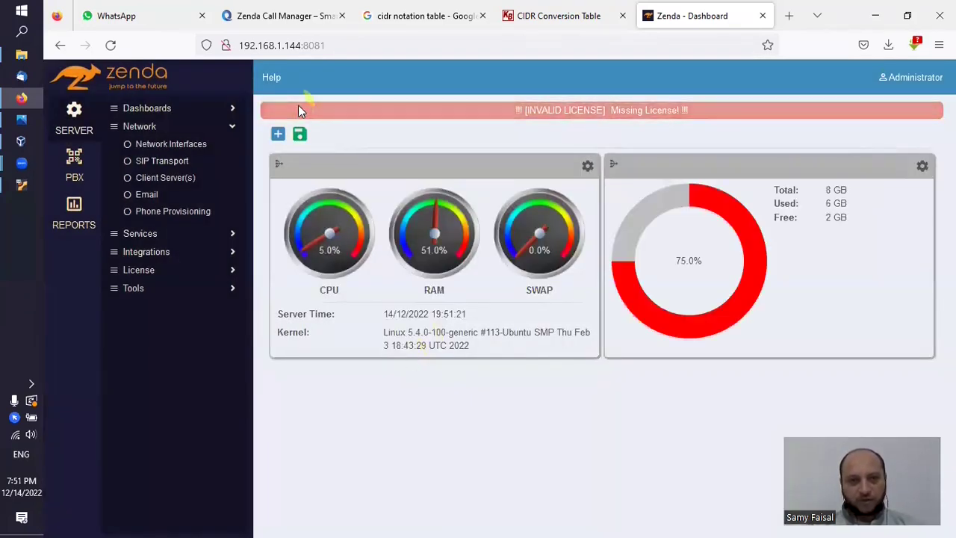
pyautogui.click(278, 136)
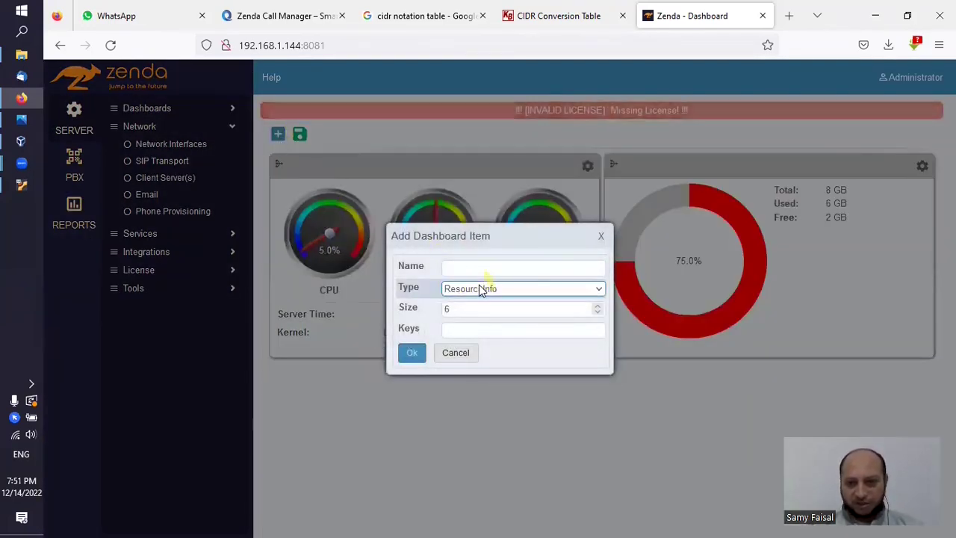
pyautogui.click(482, 291)
pyautogui.click(484, 341)
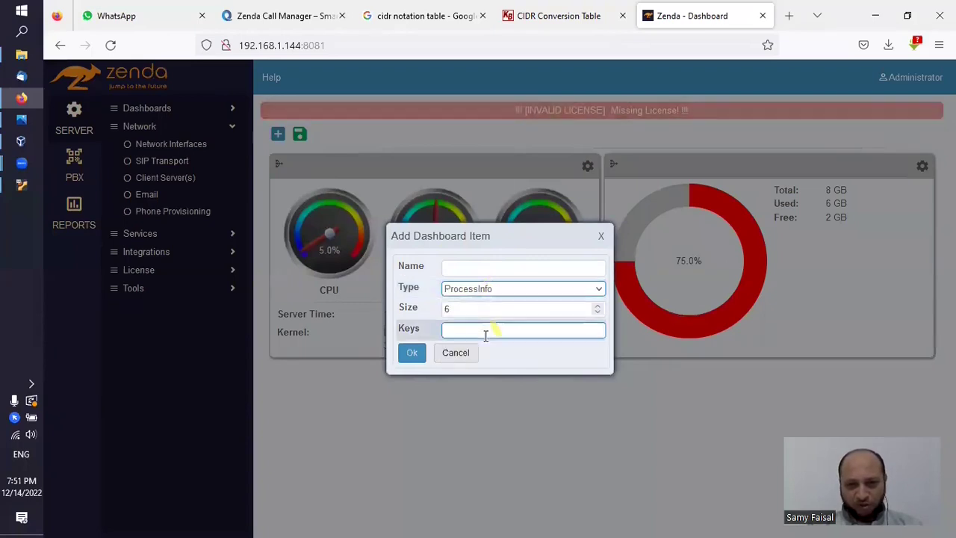
pyautogui.click(417, 356)
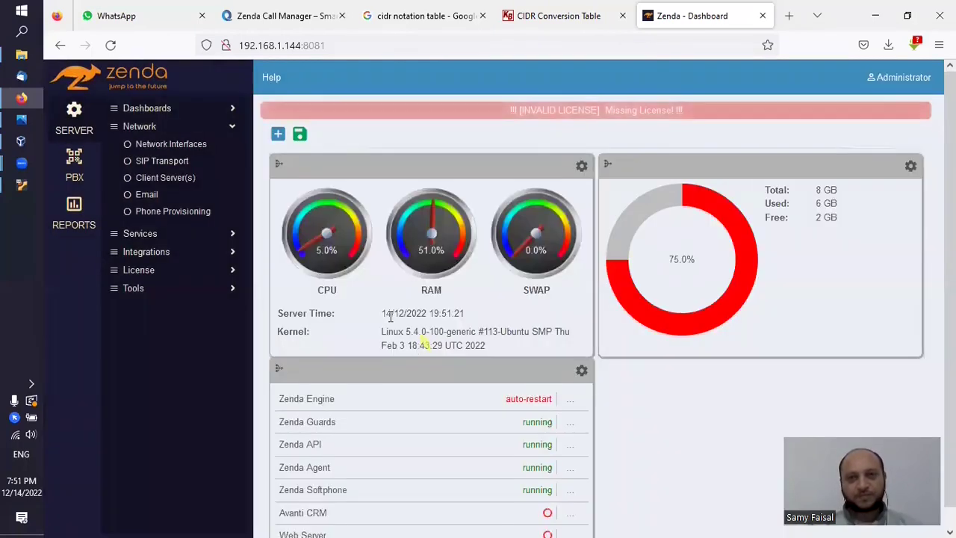
pyautogui.click(276, 139)
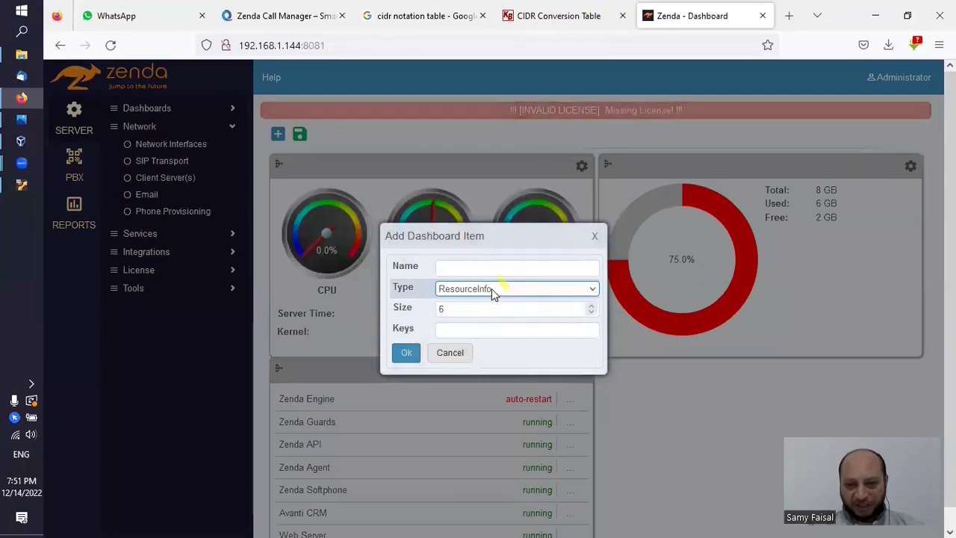
pyautogui.click(491, 289)
pyautogui.click(492, 357)
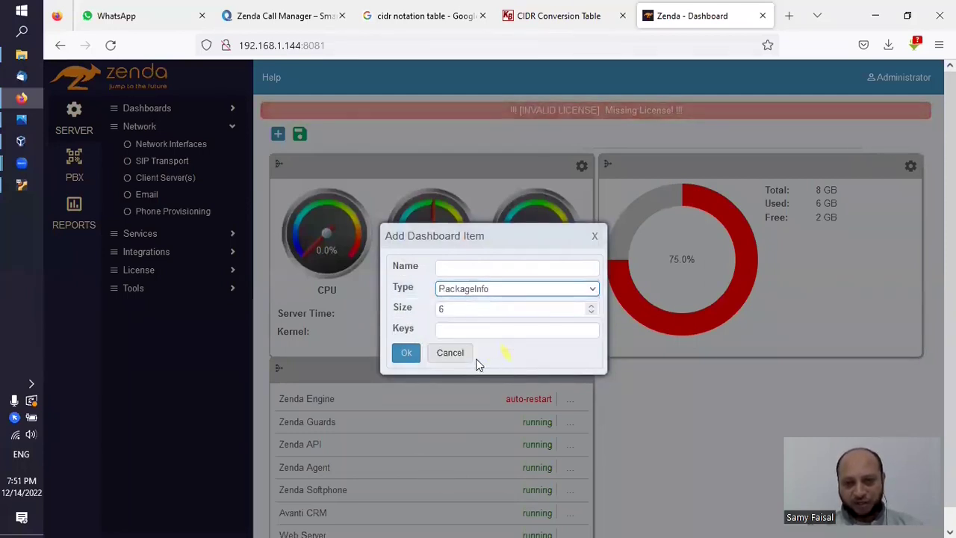
pyautogui.click(407, 355)
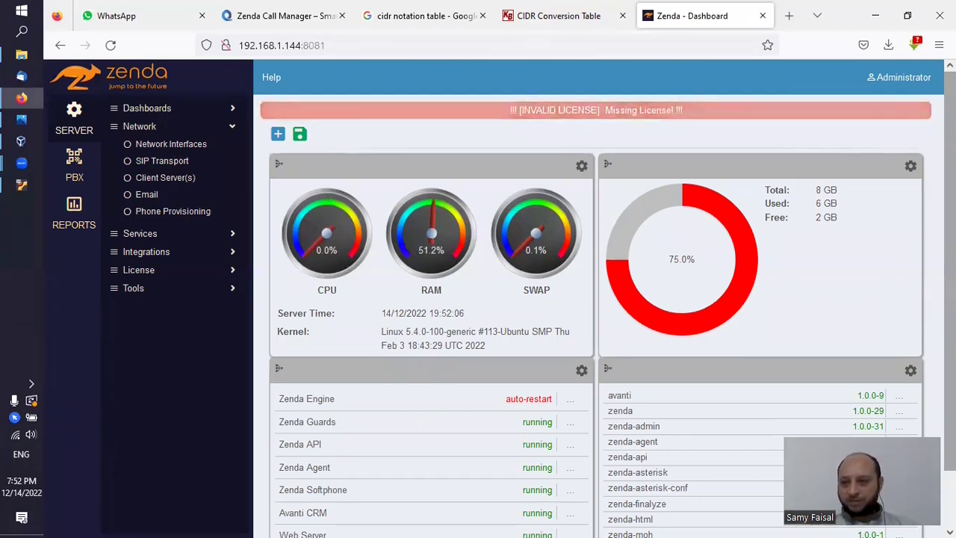
pyautogui.scroll(-2, 949, 299)
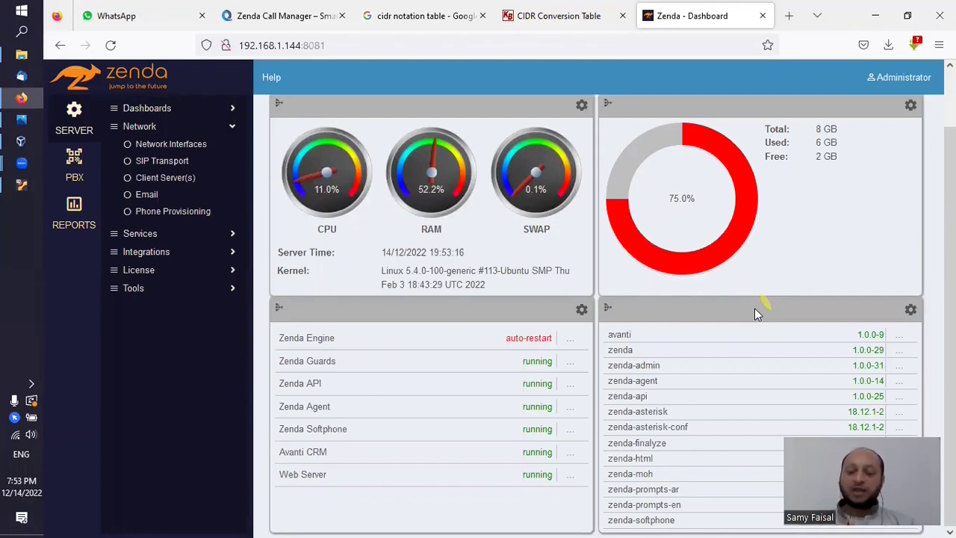
# Run sudo apt update on the zenda-ga3 server with the sudo password, then minimise the VM
pyautogui.click(22, 184)
pyautogui.press('Return')
pyautogui.press('Return')
pyautogui.press('Return')
pyautogui.press('Return')
pyautogui.press('Return')
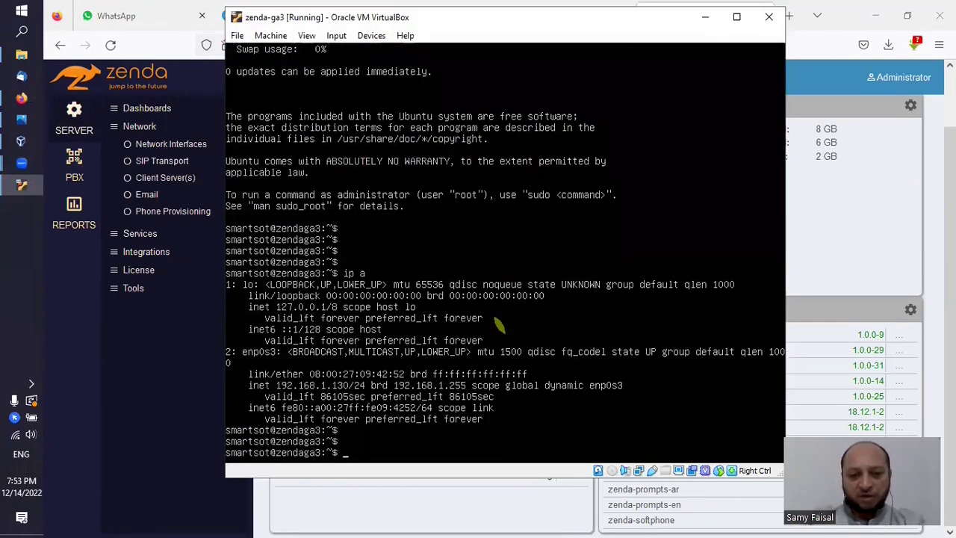
pyautogui.write('sudo')
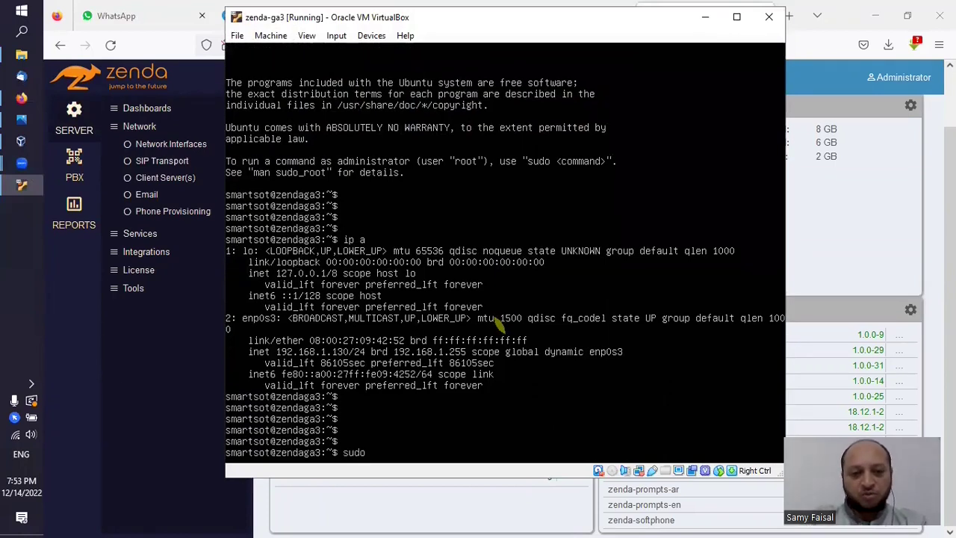
pyautogui.write(' apt update')
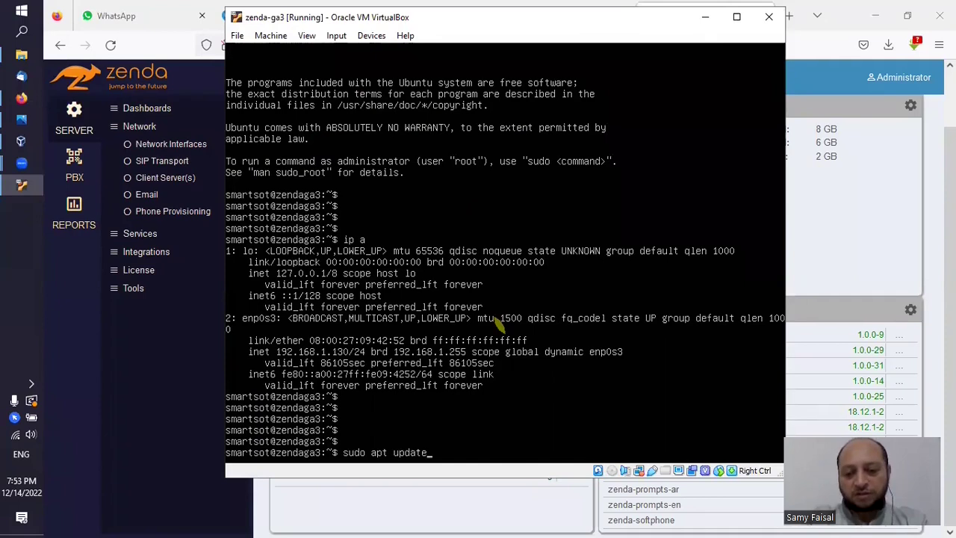
pyautogui.press('Return')
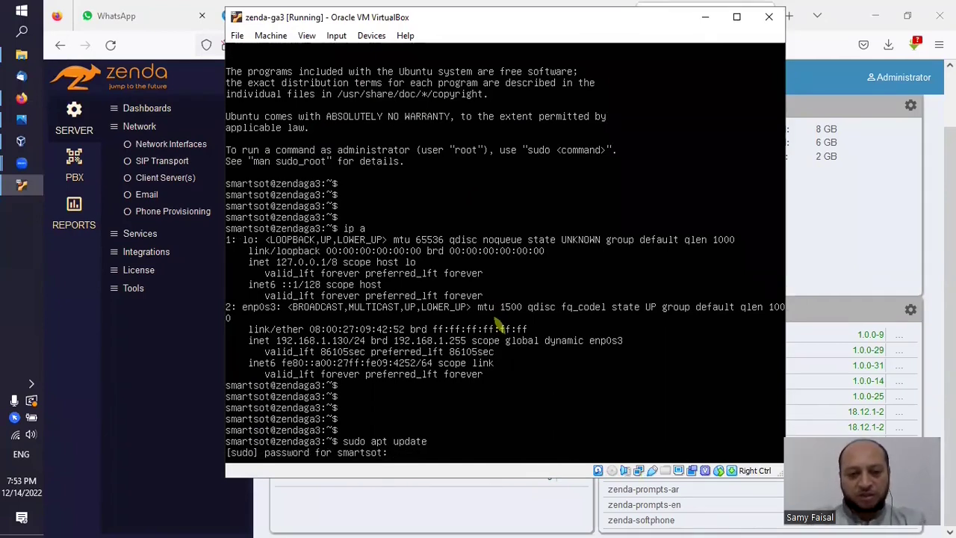
pyautogui.press('Return')
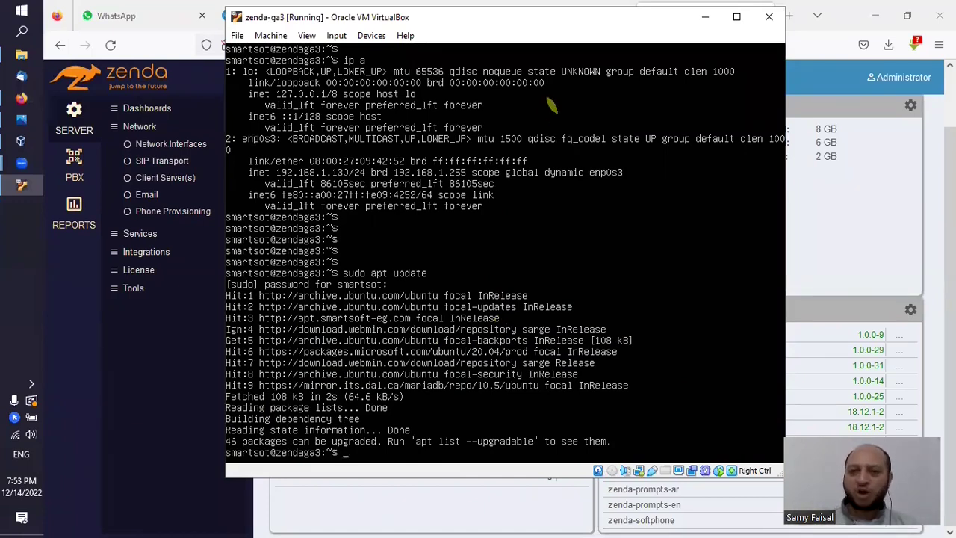
pyautogui.click(705, 16)
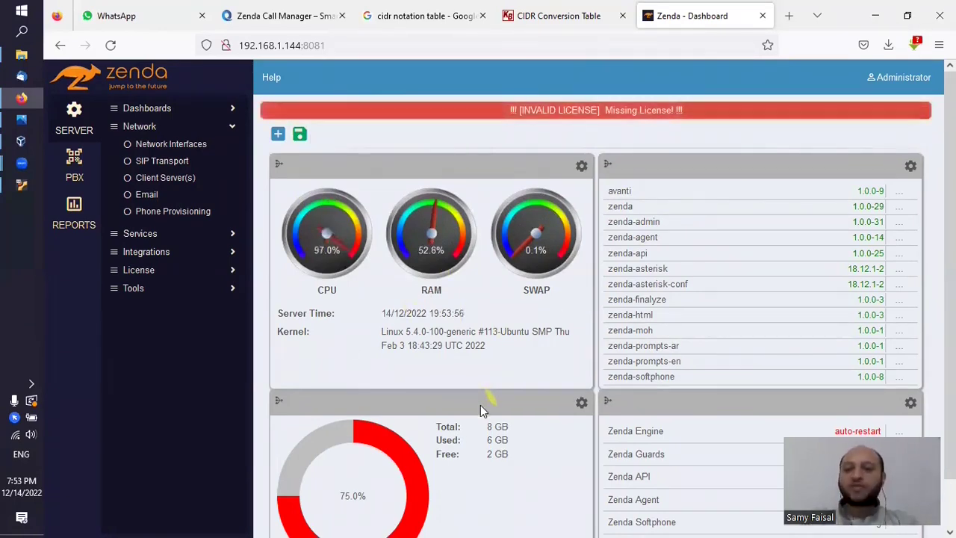
# Save the dashboard layout and refresh the zenda package row from its actions menu
pyautogui.click(299, 135)
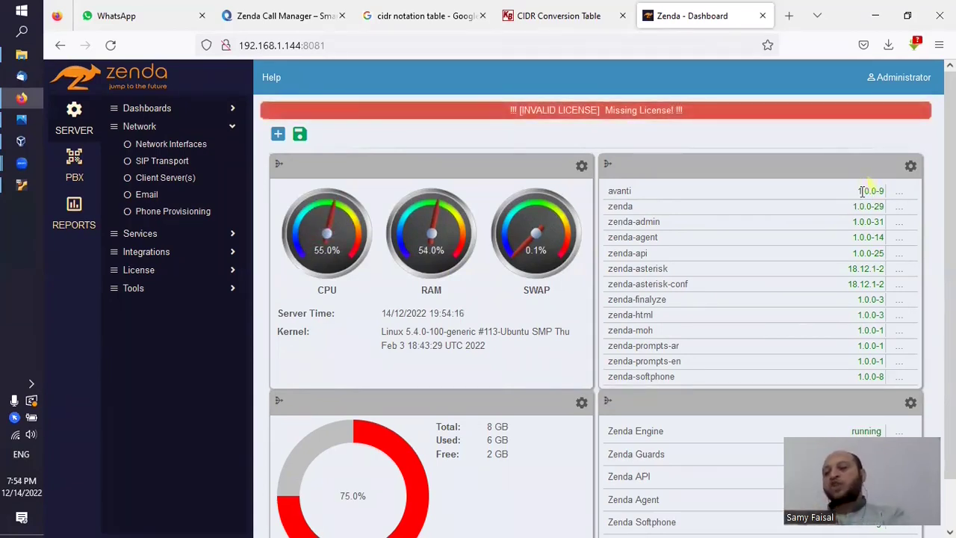
pyautogui.click(899, 206)
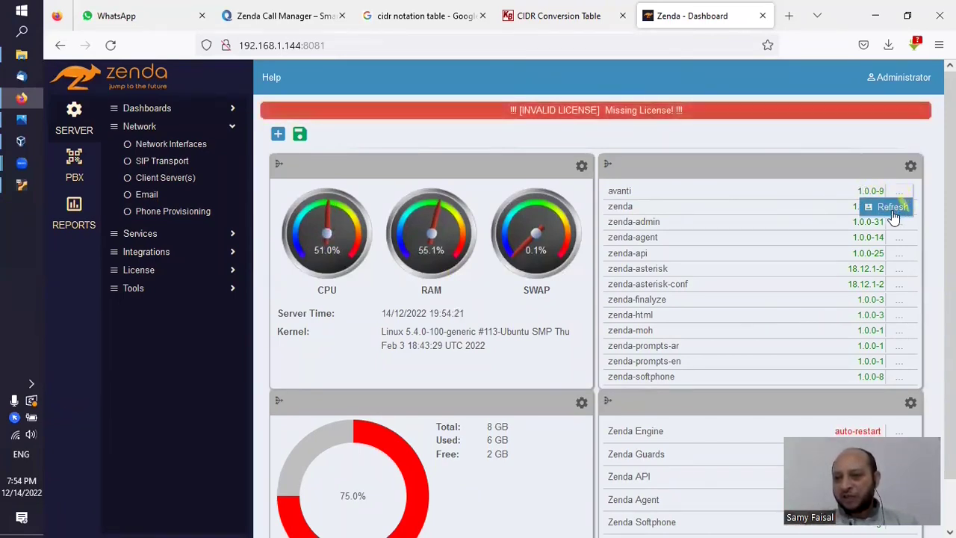
pyautogui.click(893, 209)
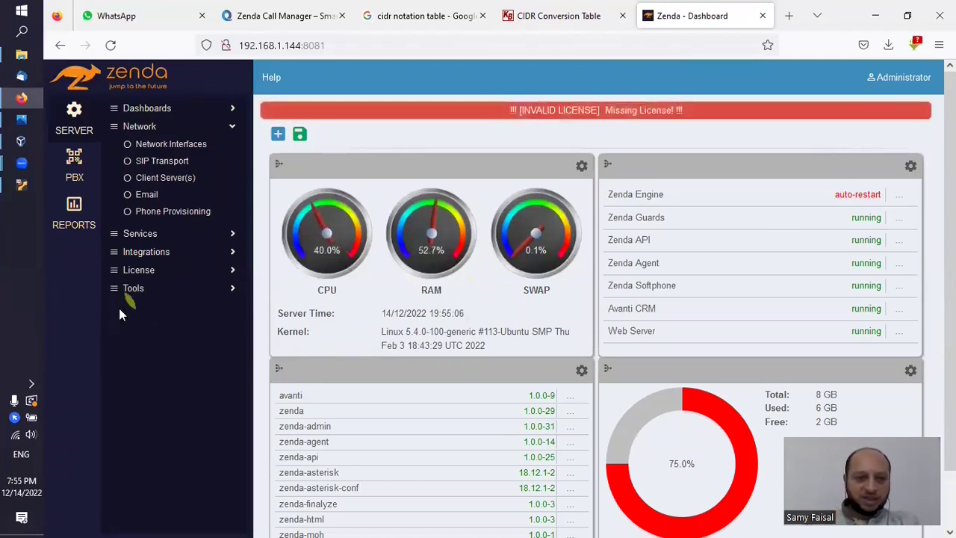
# Open License > License Information and follow the create-an-account link to zrclient.zendacm.com
pyautogui.click(148, 270)
pyautogui.click(171, 294)
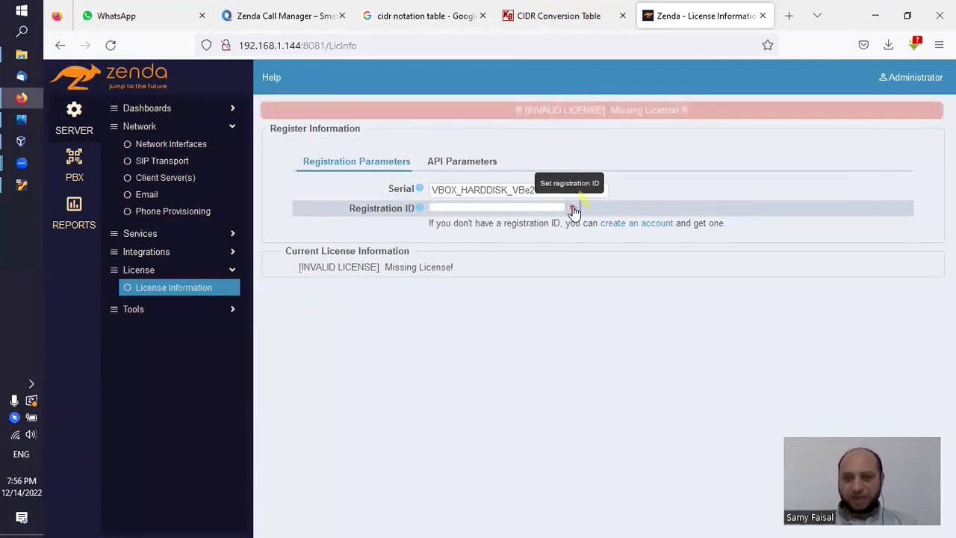
pyautogui.click(632, 228)
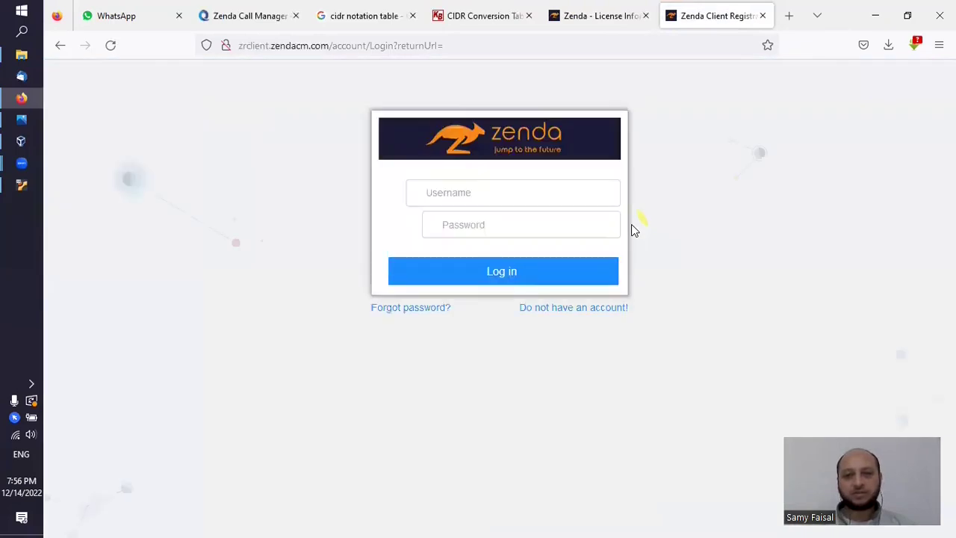
# Open the new-account registration form and enter name and username smartsoft-ga3
pyautogui.click(426, 222)
pyautogui.click(425, 192)
pyautogui.click(433, 220)
pyautogui.click(430, 244)
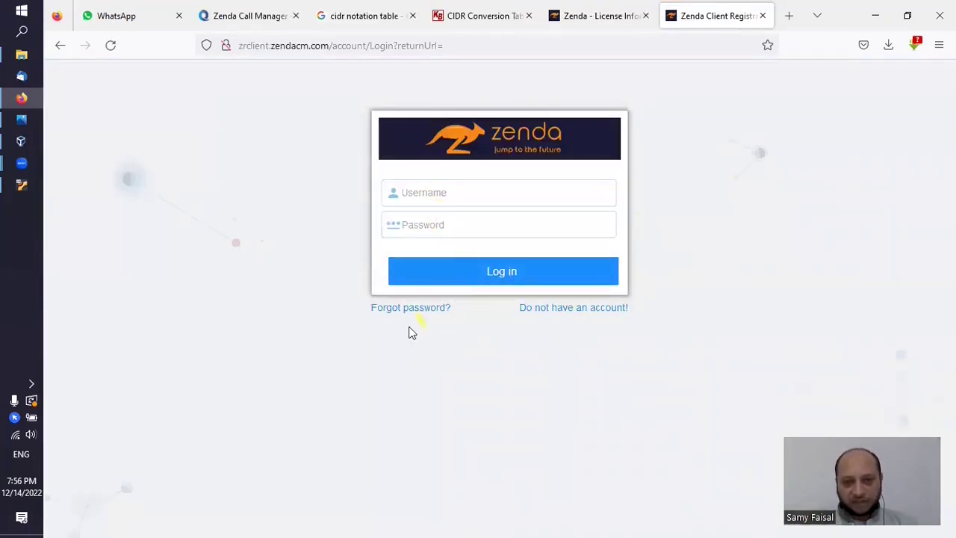
pyautogui.click(579, 314)
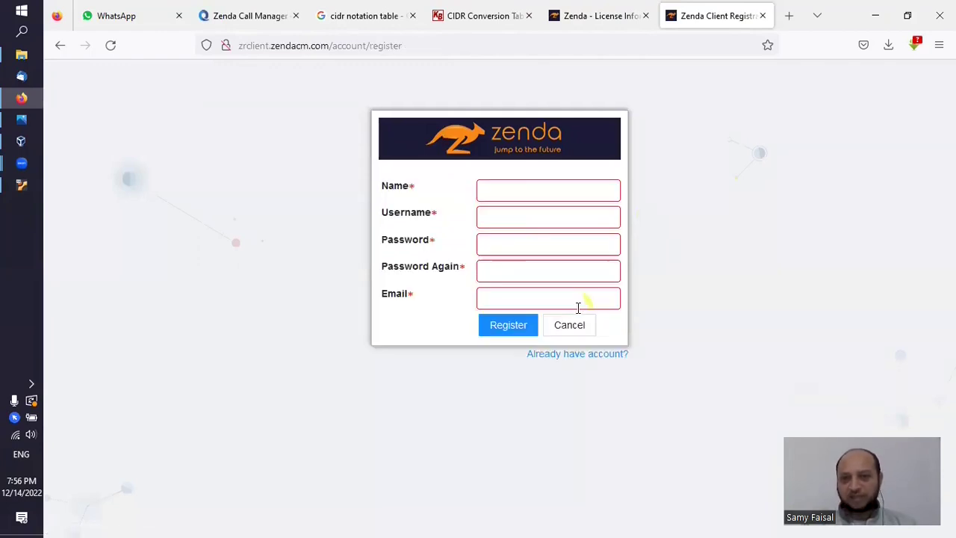
pyautogui.click(500, 192)
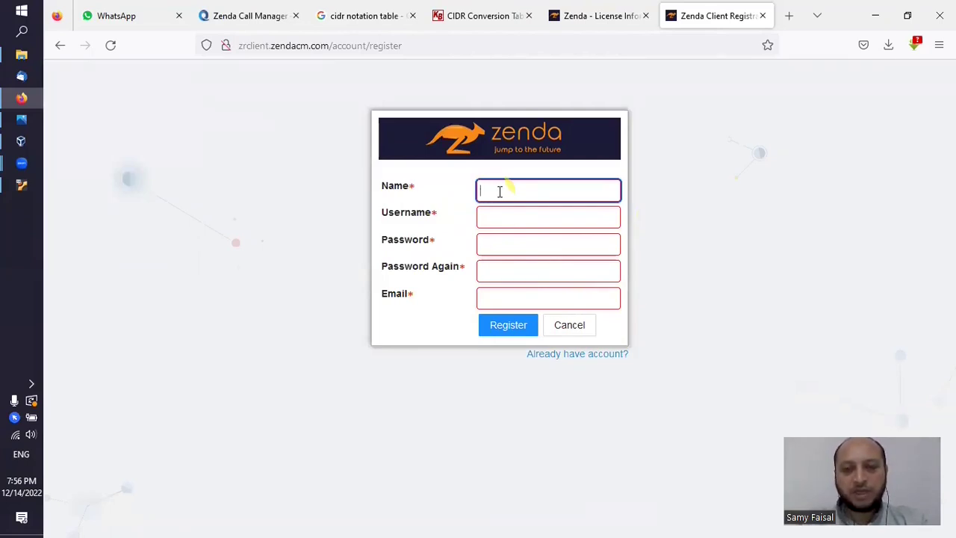
pyautogui.write('smartsoft')
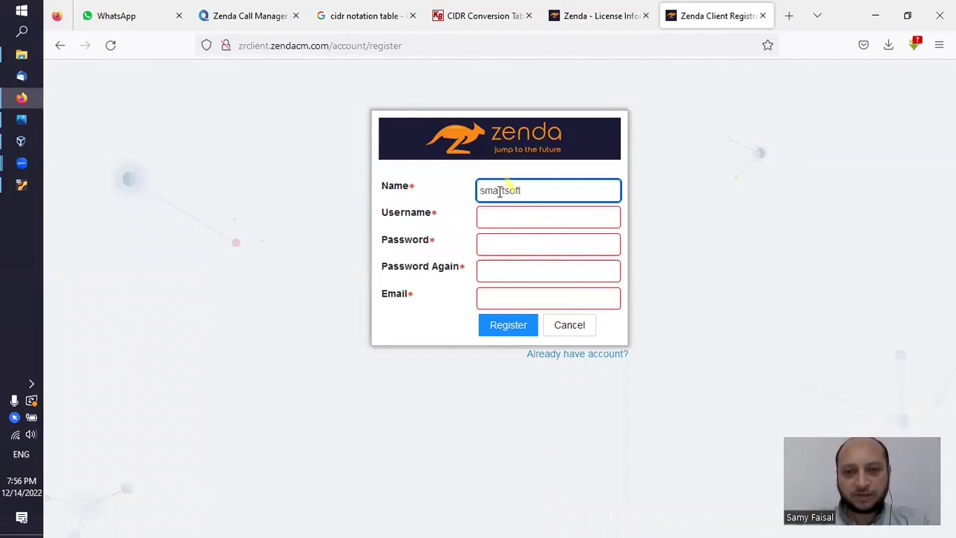
pyautogui.write('-g')
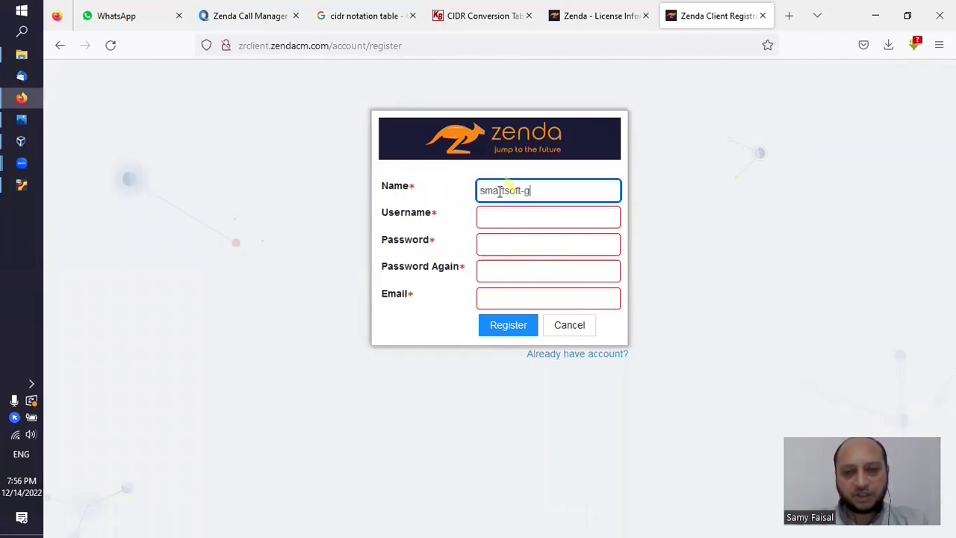
pyautogui.write('a3')
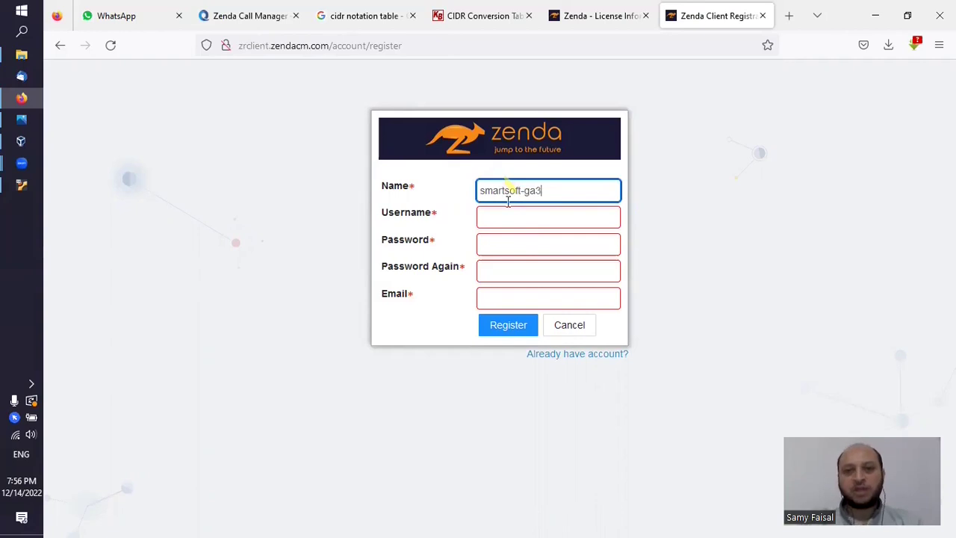
pyautogui.click(530, 218)
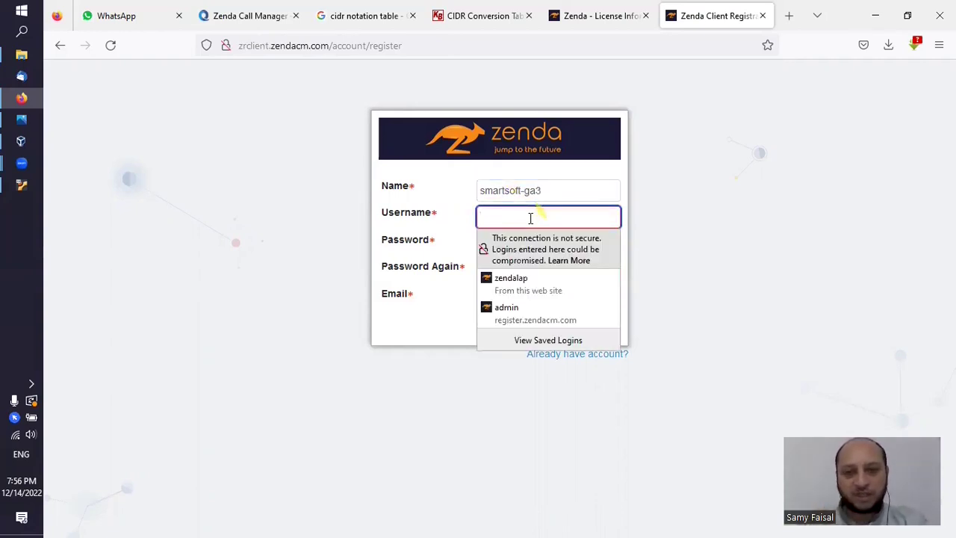
pyautogui.write('sma')
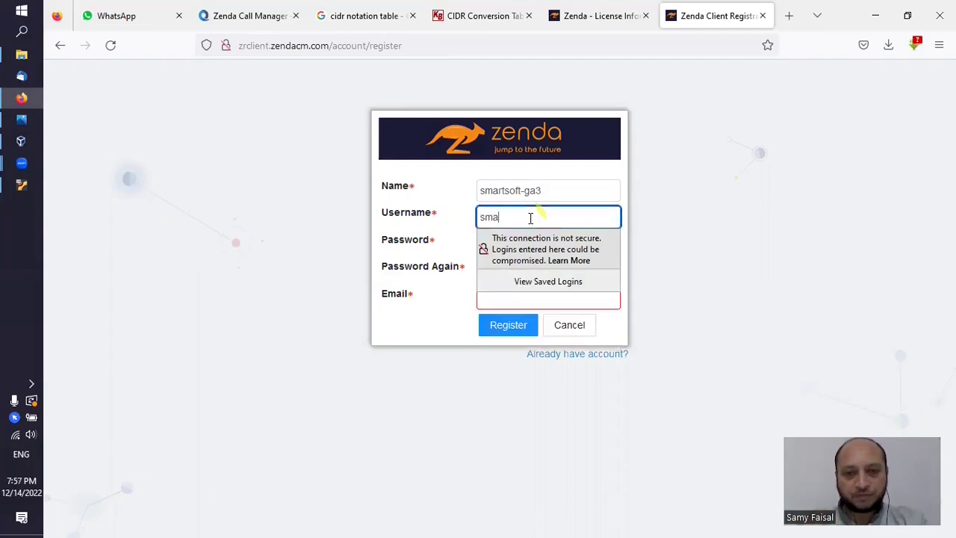
pyautogui.write('rtsoft')
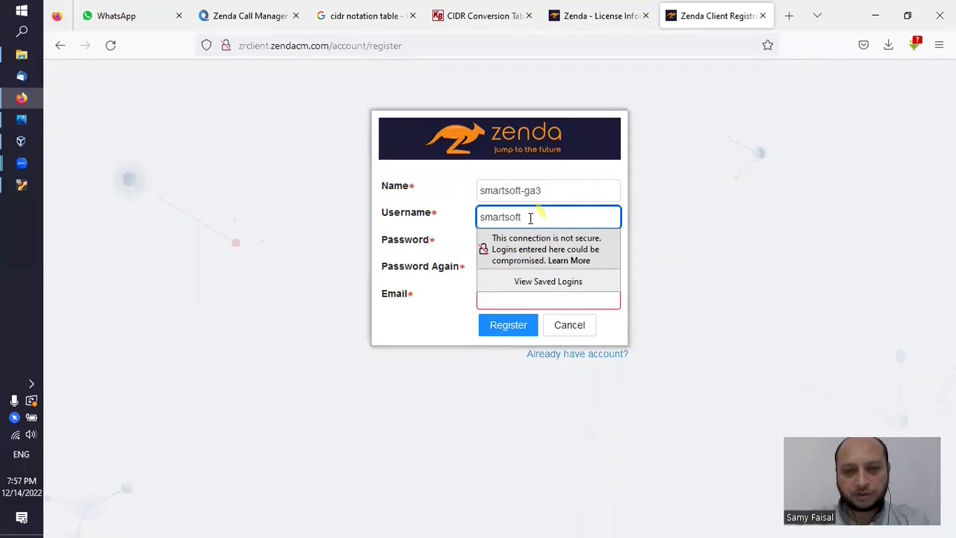
pyautogui.write('-ga3')
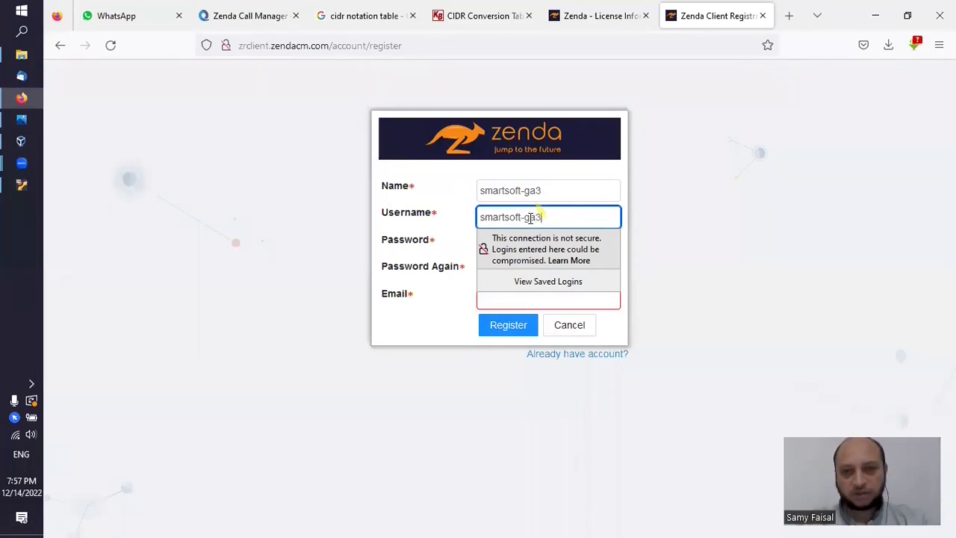
# Enter the account password and e-mail, register, and select the issued registration ID
pyautogui.click(483, 242)
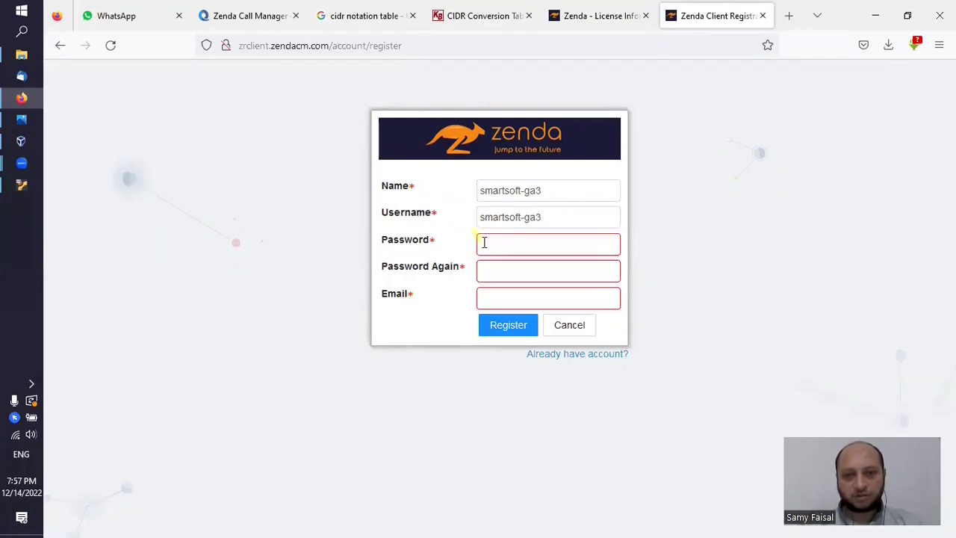
pyautogui.write('****')
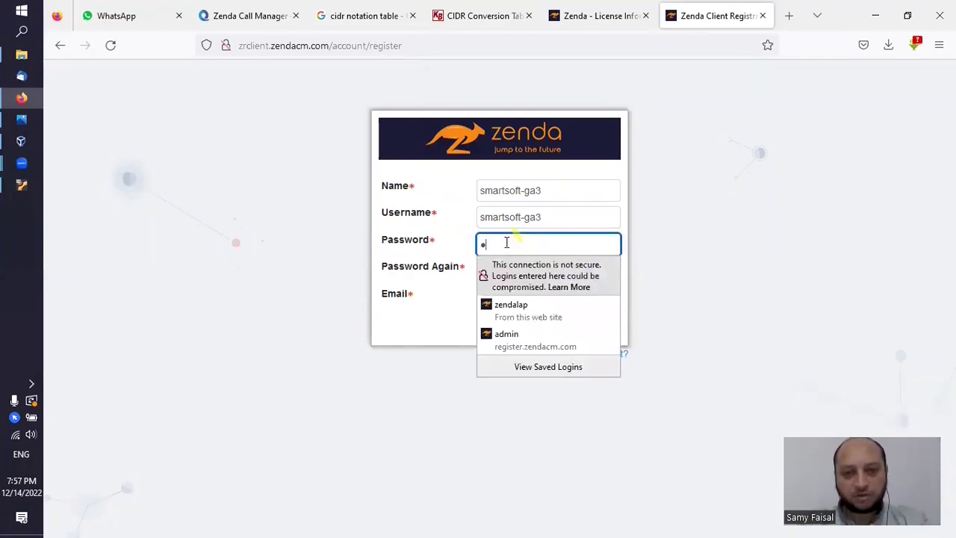
pyautogui.press('BackSpace')
pyautogui.press('BackSpace')
pyautogui.press('BackSpace')
pyautogui.press('BackSpace')
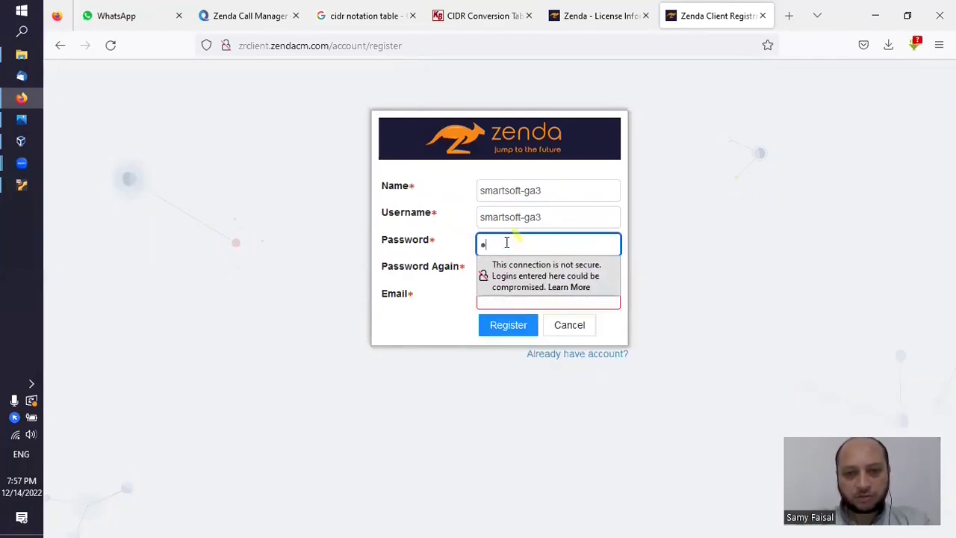
pyautogui.write('********')
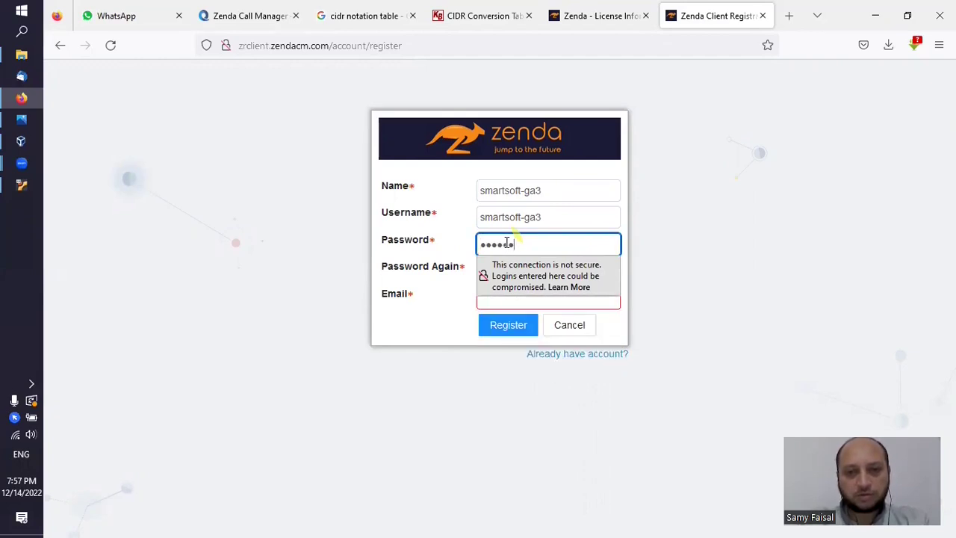
pyautogui.press('Tab')
pyautogui.write('********')
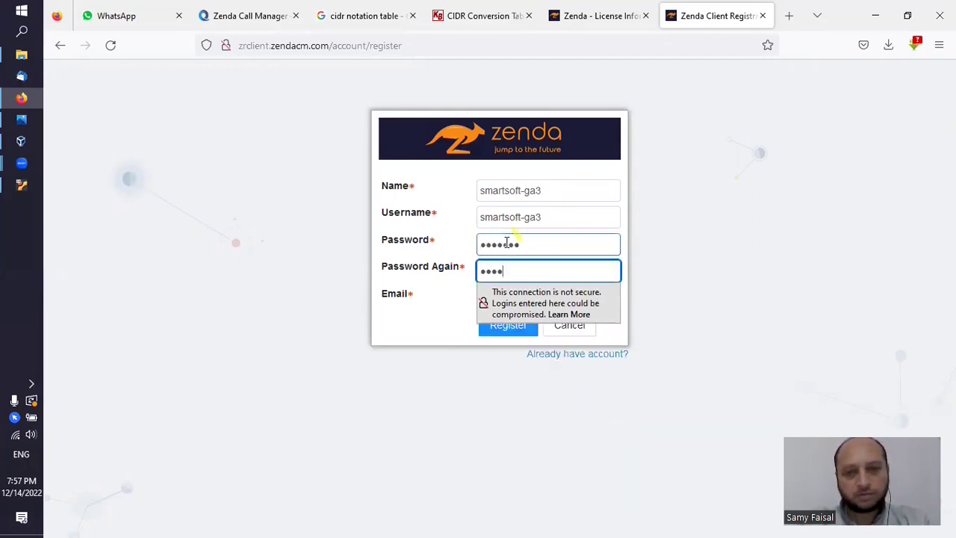
pyautogui.press('Tab')
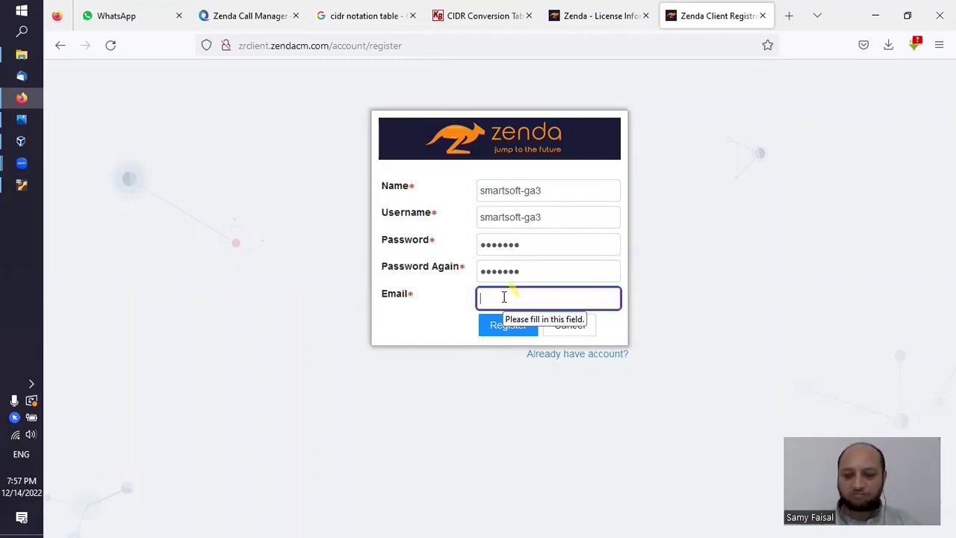
pyautogui.hotkey('ctrl', 'v')
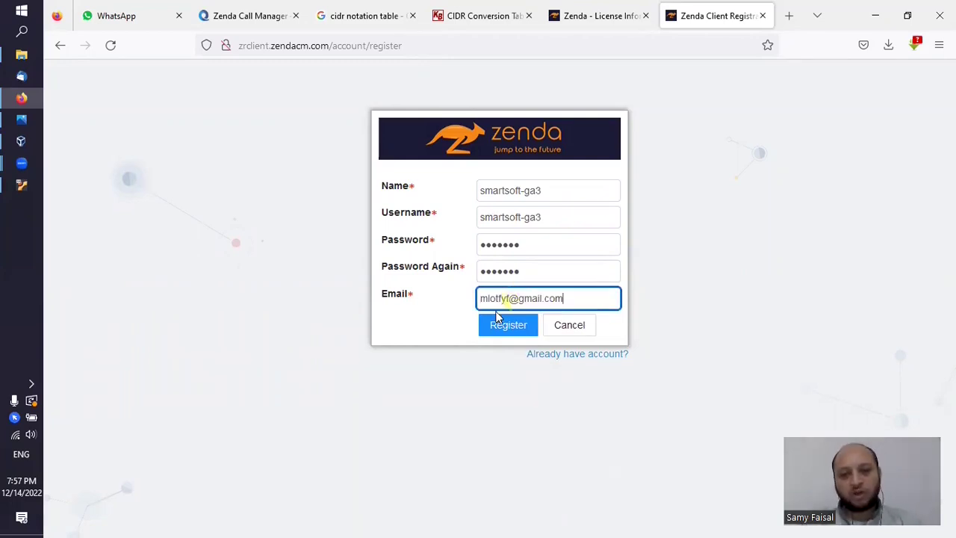
pyautogui.click(501, 325)
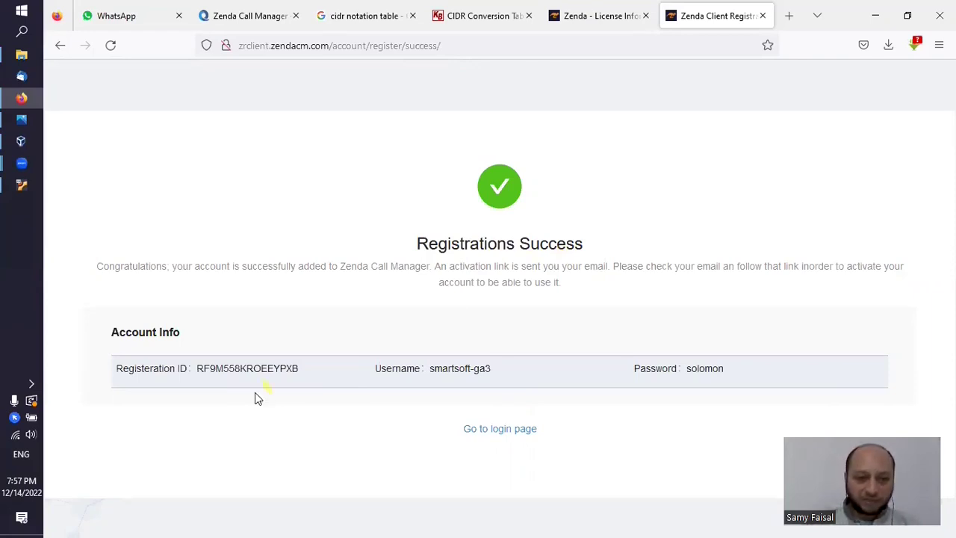
pyautogui.doubleClick(238, 368)
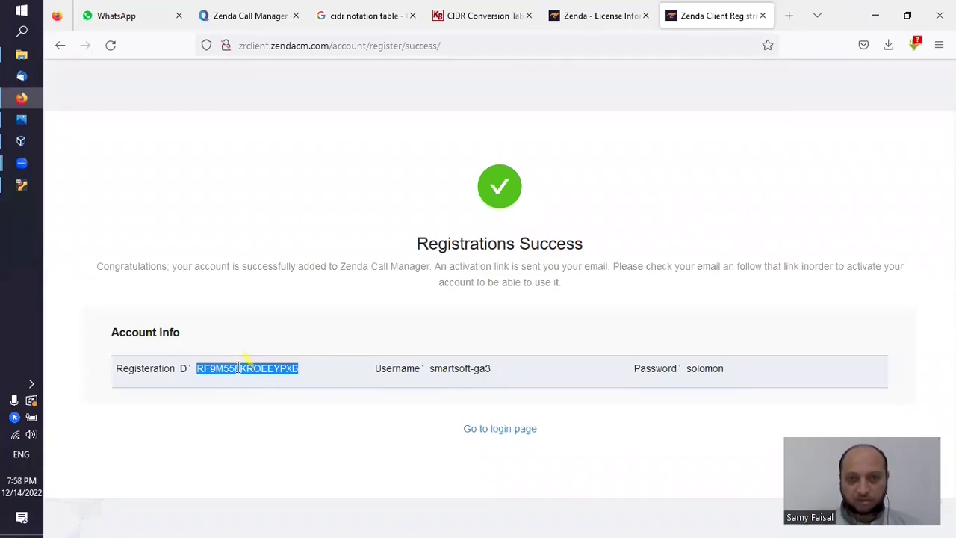
pyautogui.click(582, 16)
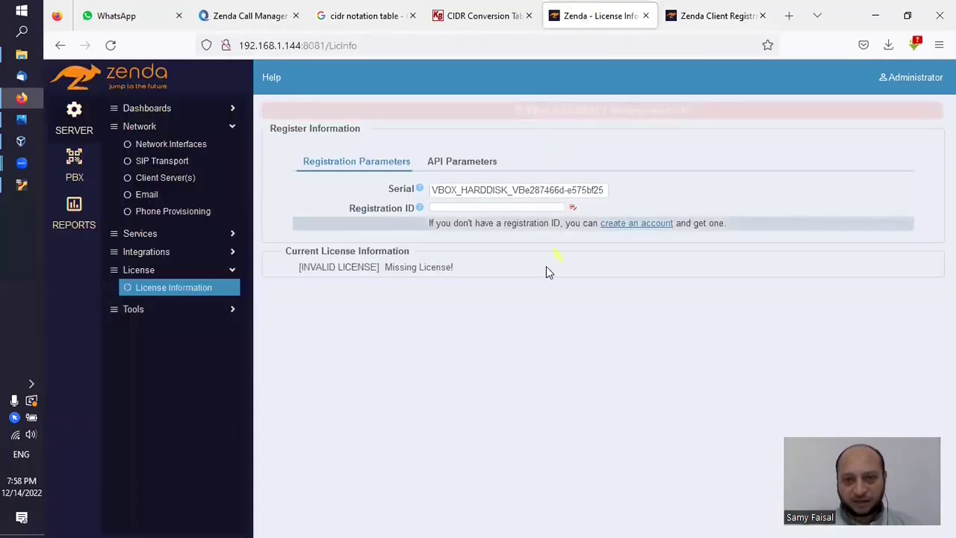
# Paste in the new registration ID, refresh the registration, and return to the Registrations Success page
pyautogui.click(572, 209)
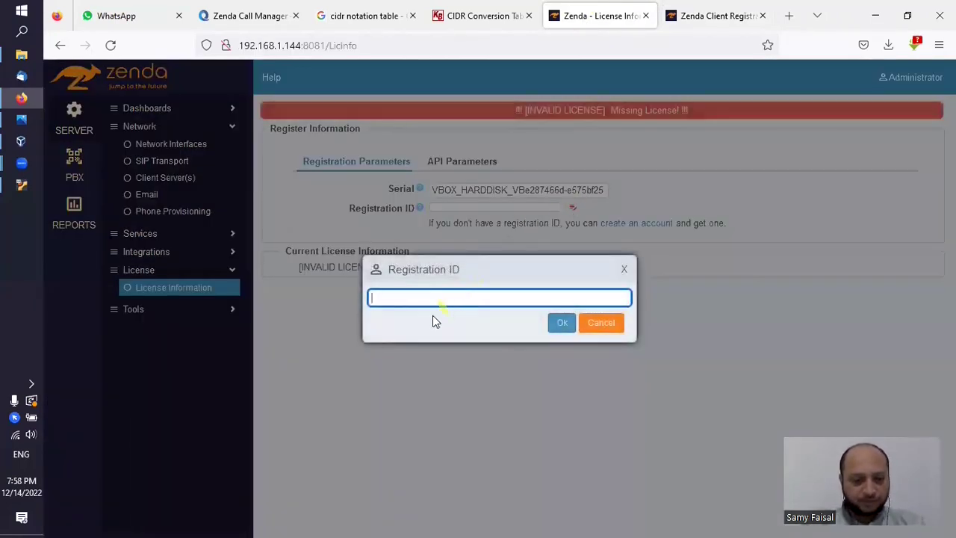
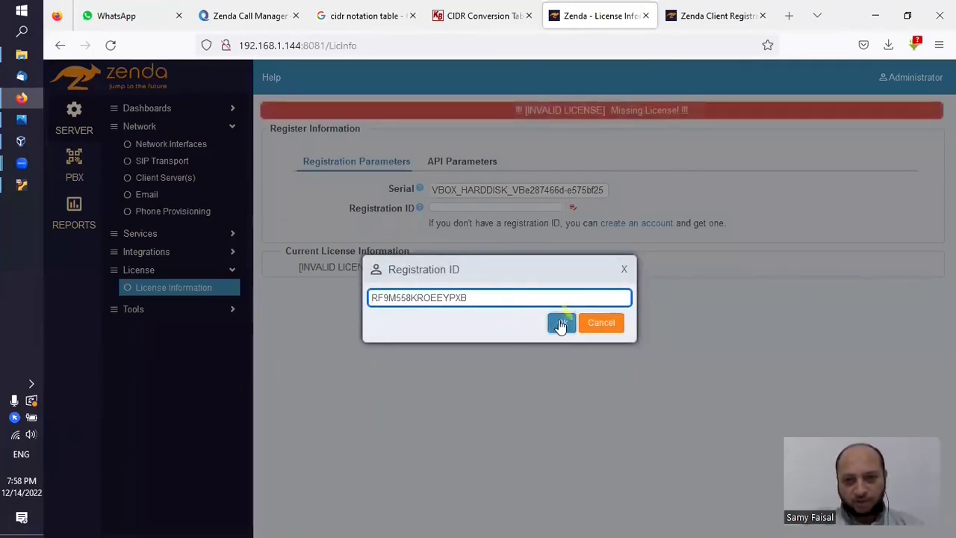
pyautogui.click(560, 324)
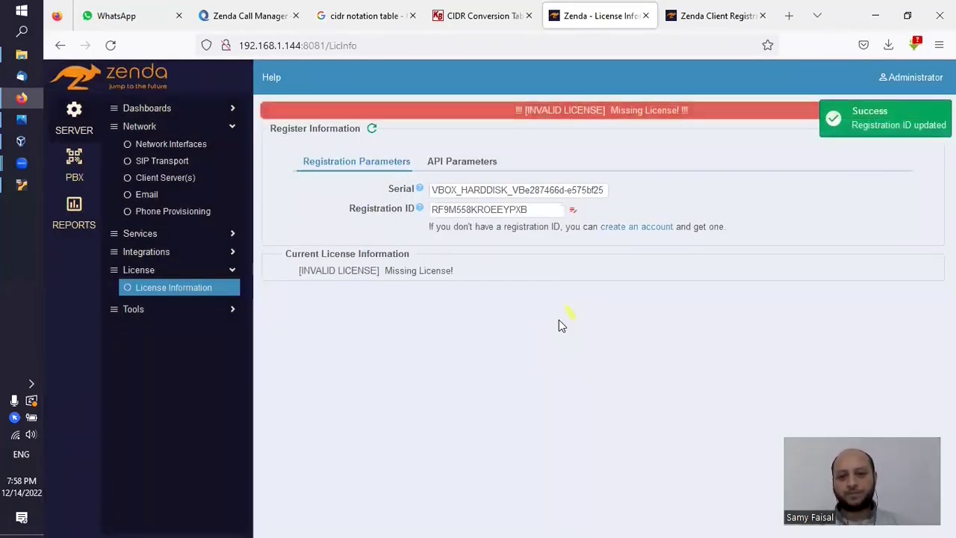
pyautogui.click(372, 130)
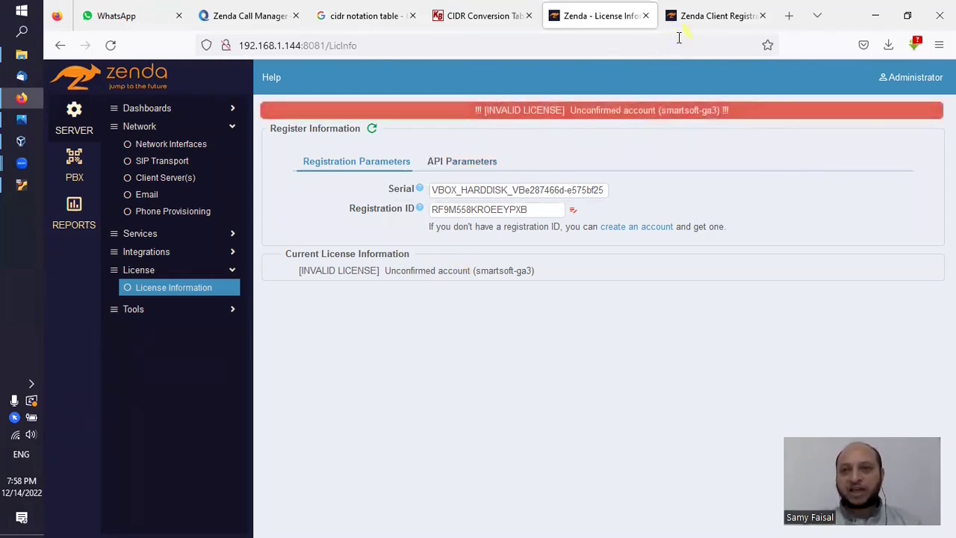
pyautogui.click(689, 18)
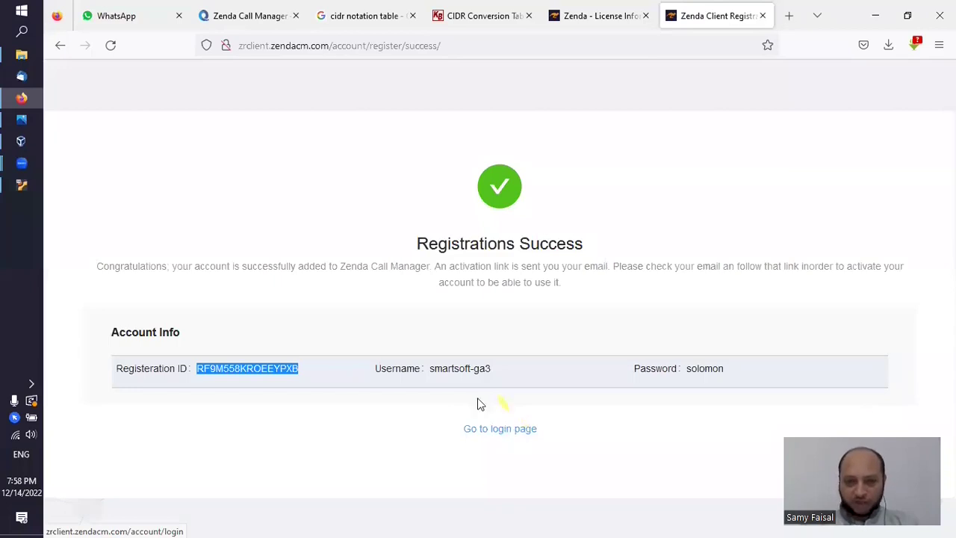
pyautogui.tripleClick(432, 368)
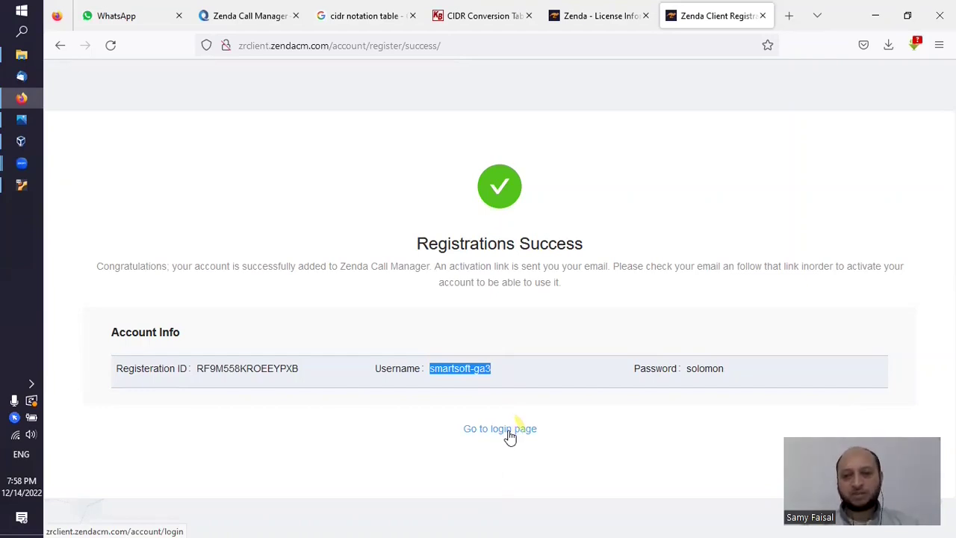
pyautogui.click(520, 430)
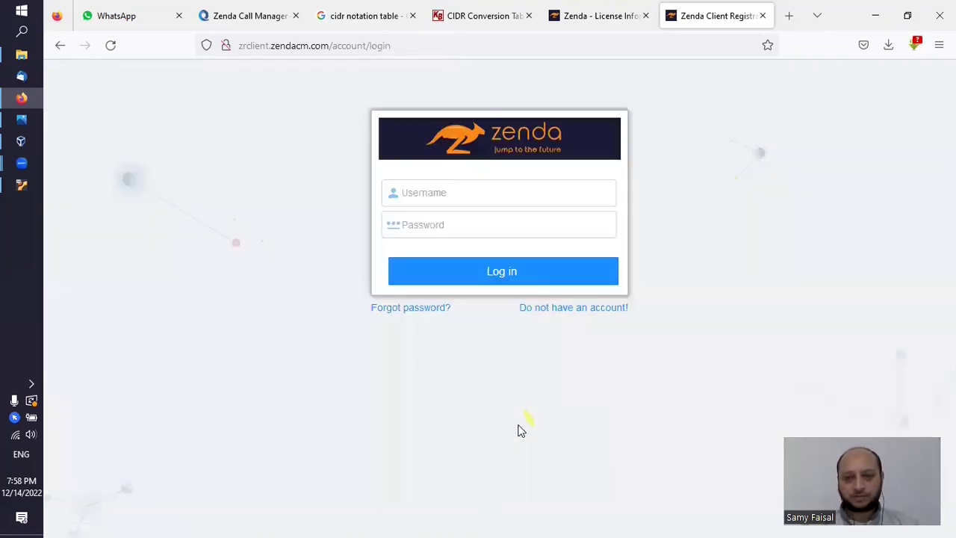
pyautogui.click(444, 191)
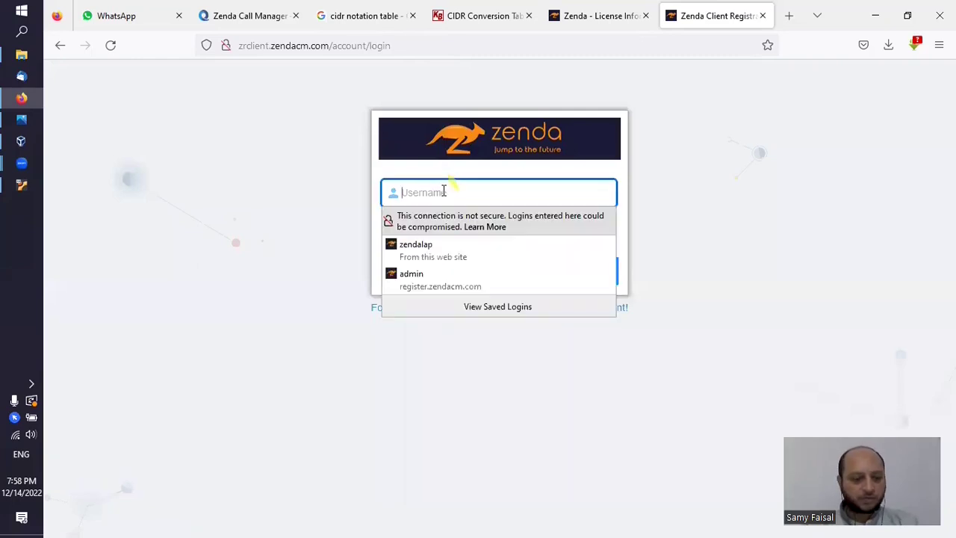
pyautogui.write('smartsoftlga3')
pyautogui.press('Tab')
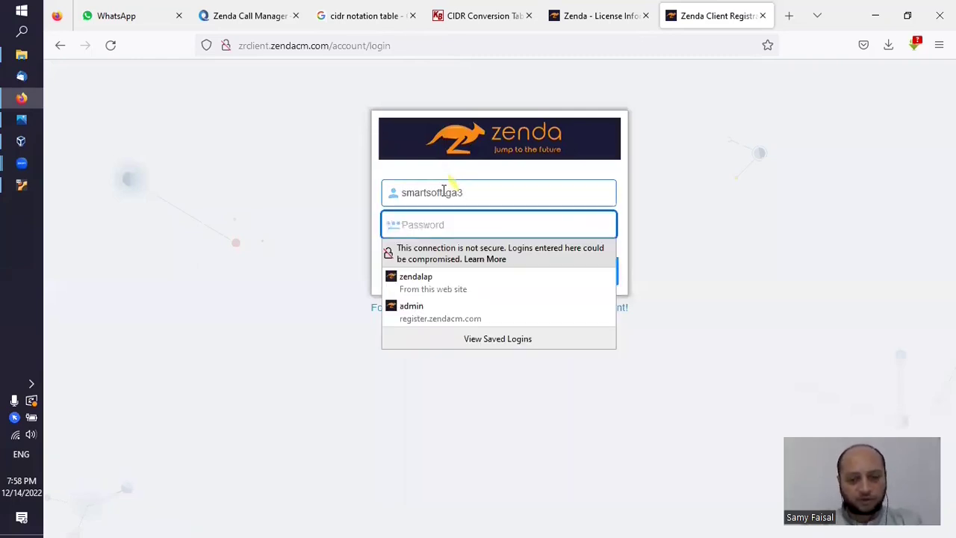
pyautogui.write('•••••••')
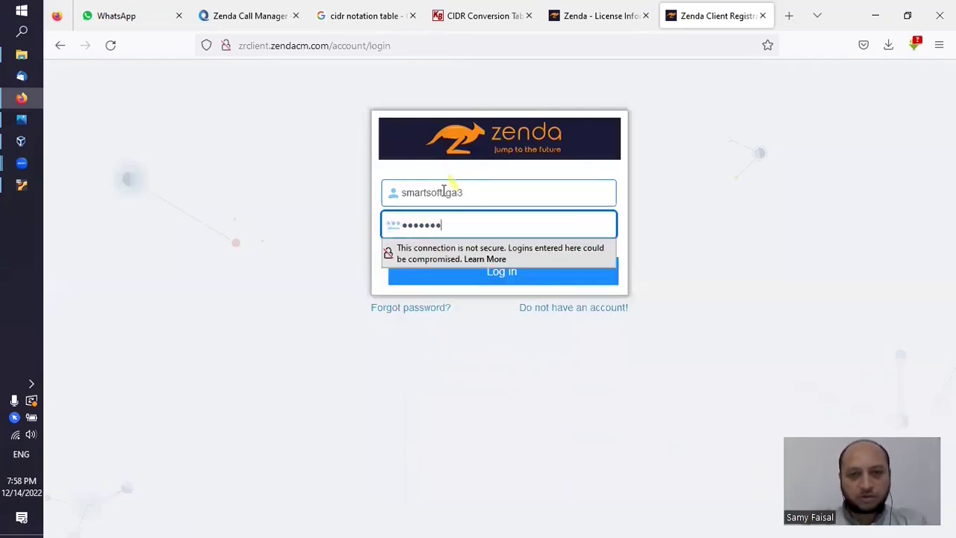
pyautogui.press('Return')
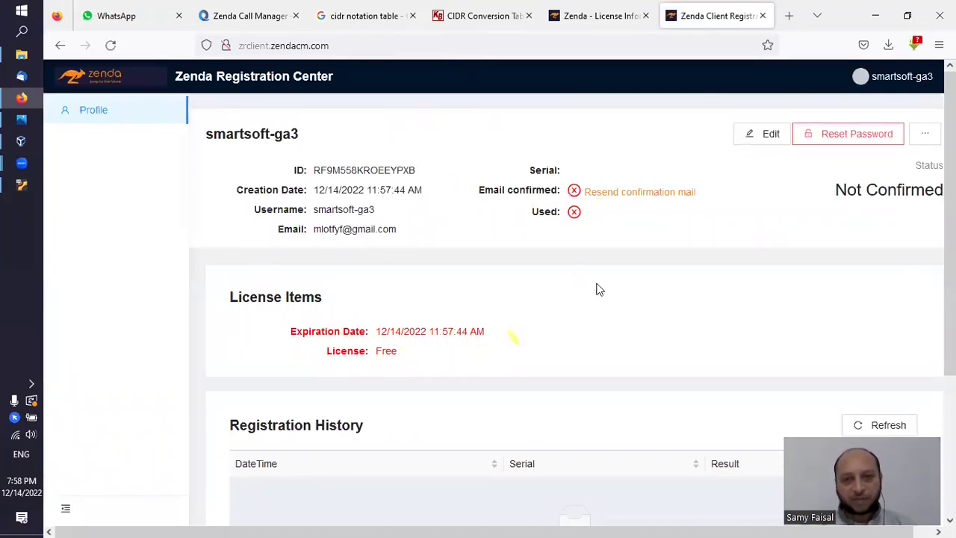
# Check the profile's registration ID, username and e-mail, resend the confirmation mail, and open Thunderbird
pyautogui.doubleClick(335, 171)
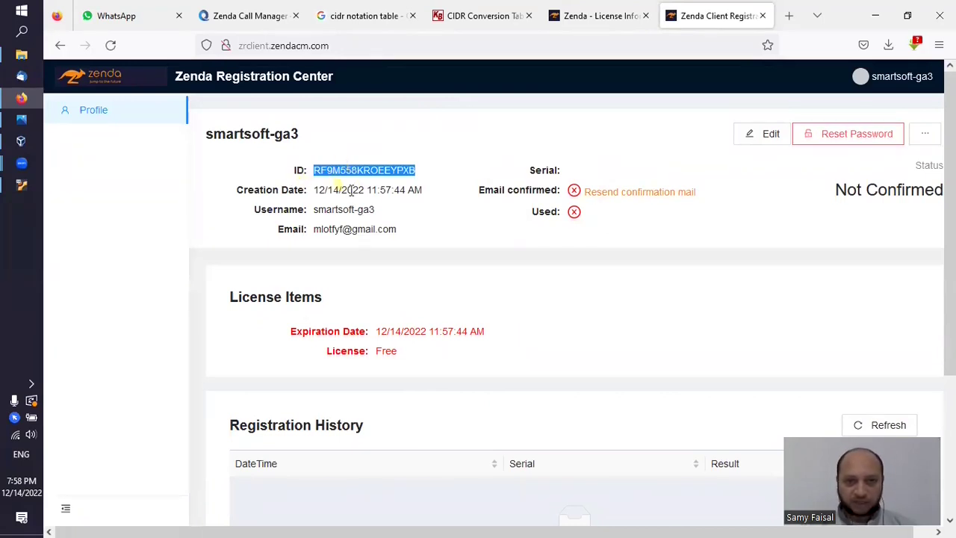
pyautogui.moveTo(314, 210); pyautogui.dragTo(375, 211)
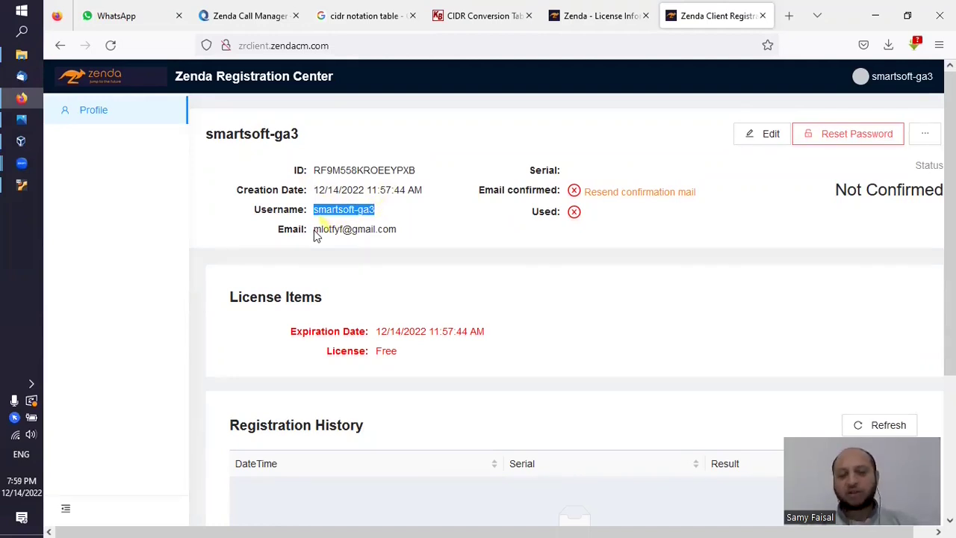
pyautogui.moveTo(314, 234); pyautogui.dragTo(402, 234)
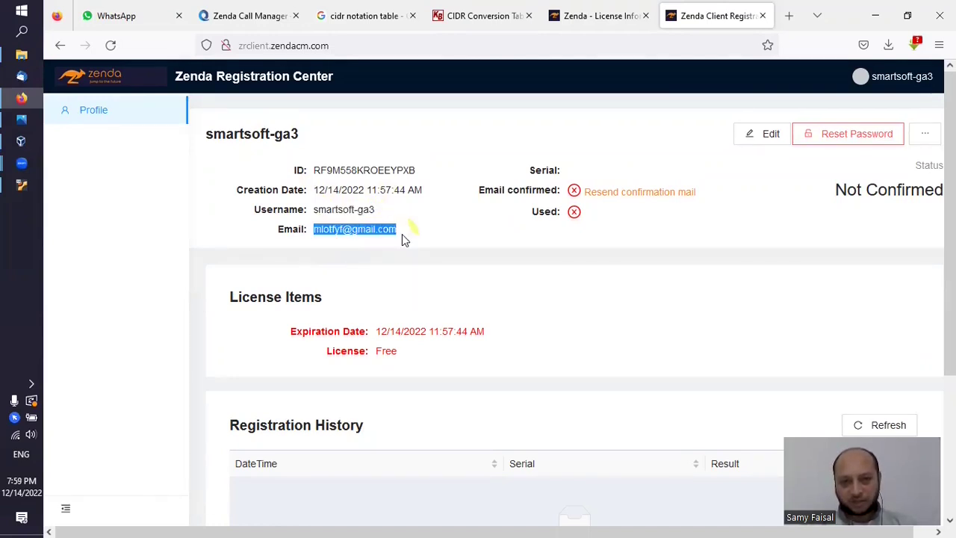
pyautogui.click(459, 239)
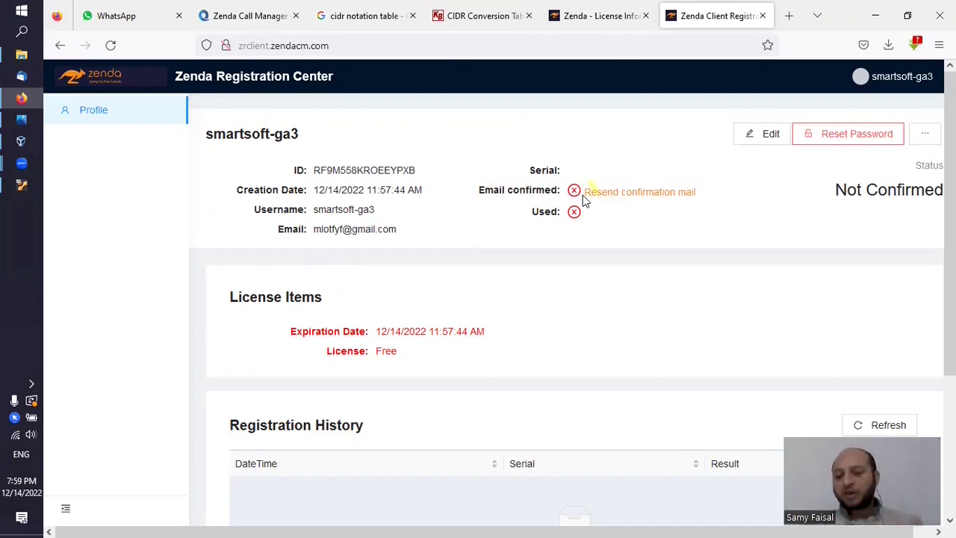
pyautogui.click(624, 196)
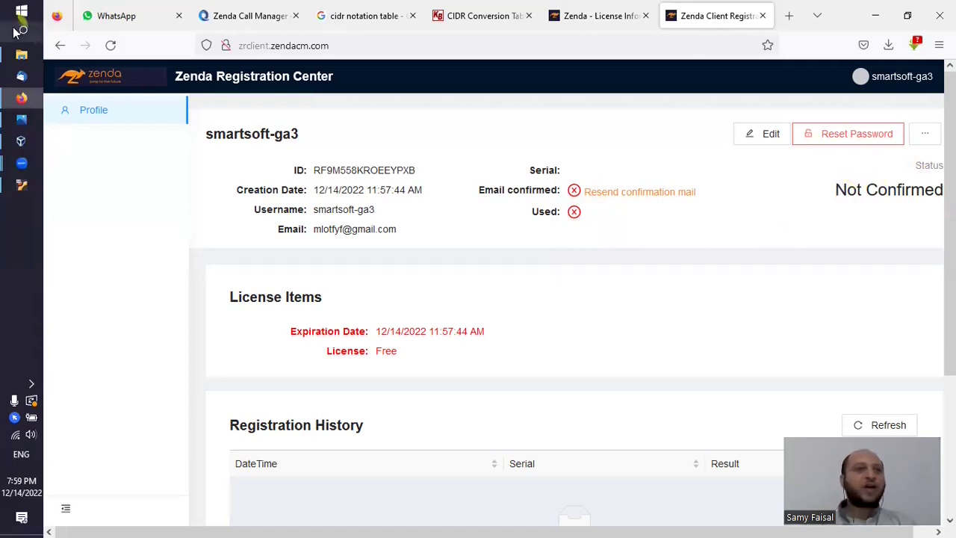
pyautogui.click(21, 76)
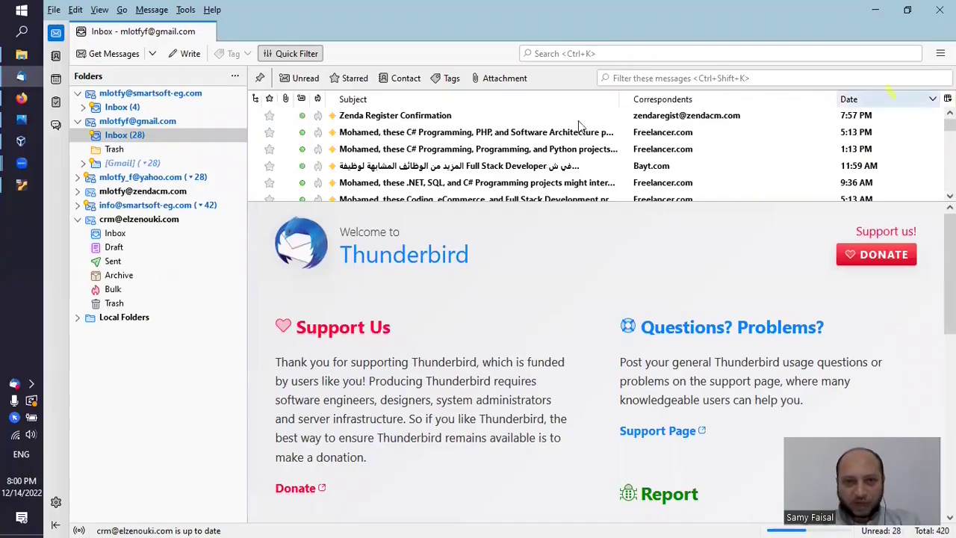
# Open the Zenda Register Confirmation e-mail and follow its ConfirmRegister activation link
pyautogui.click(391, 118)
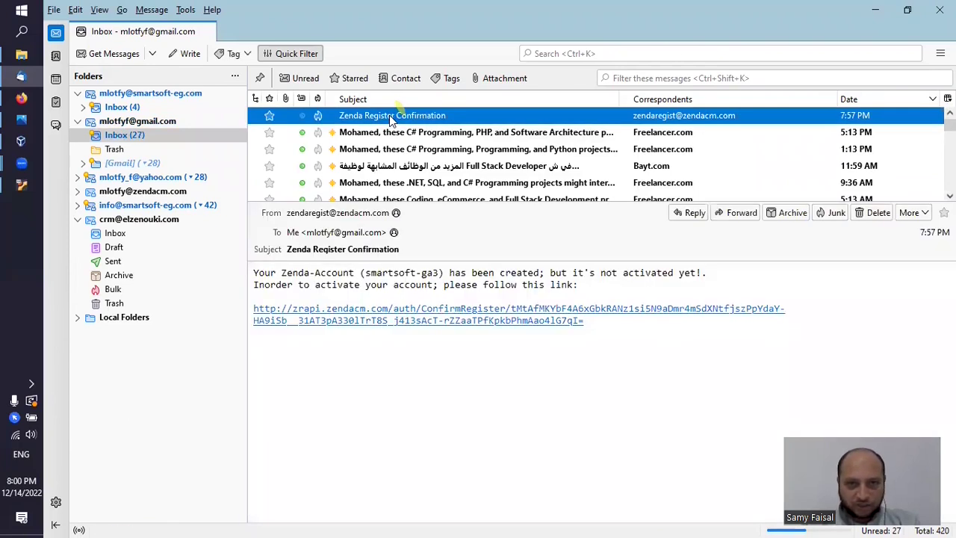
pyautogui.click(432, 324)
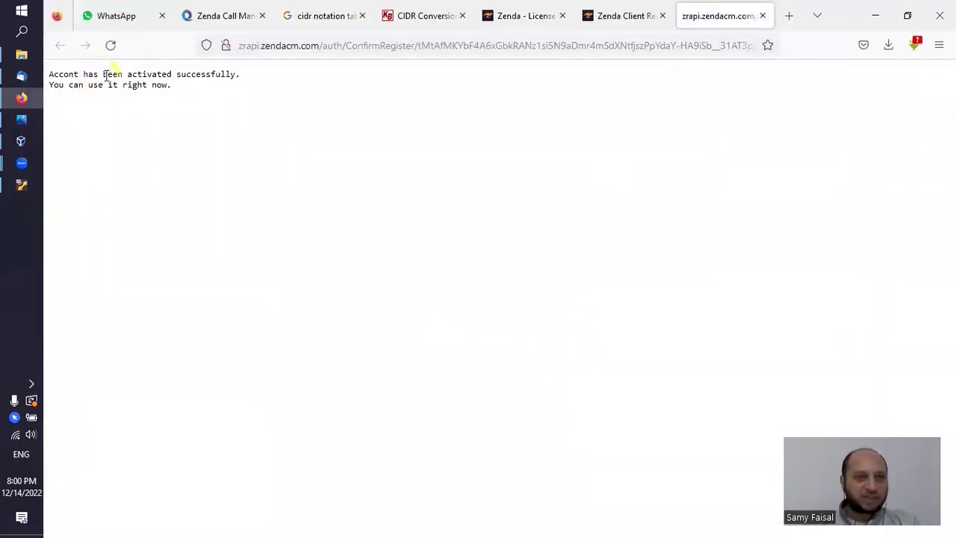
# Reload the registration profile to see e-mail confirmed and status Not Used, then return to License Information
pyautogui.click(611, 21)
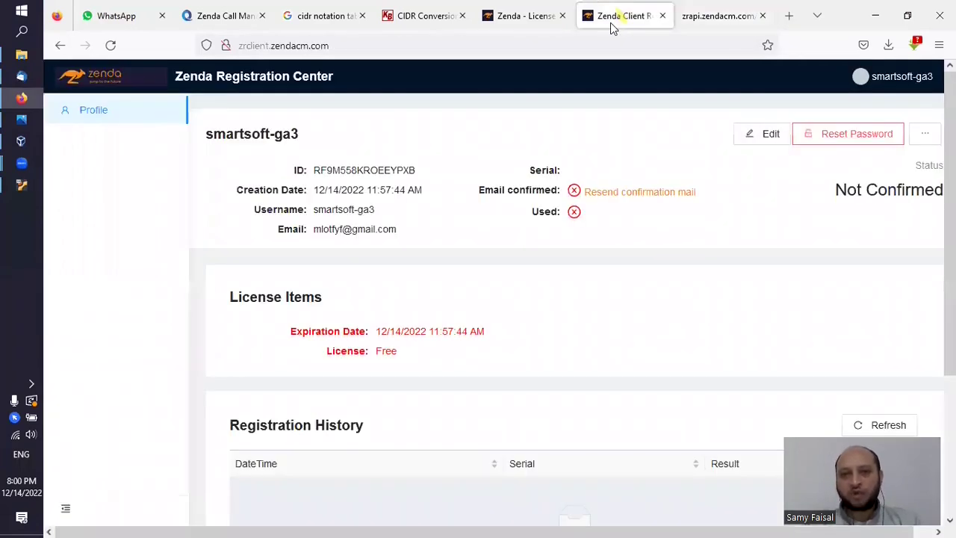
pyautogui.click(110, 45)
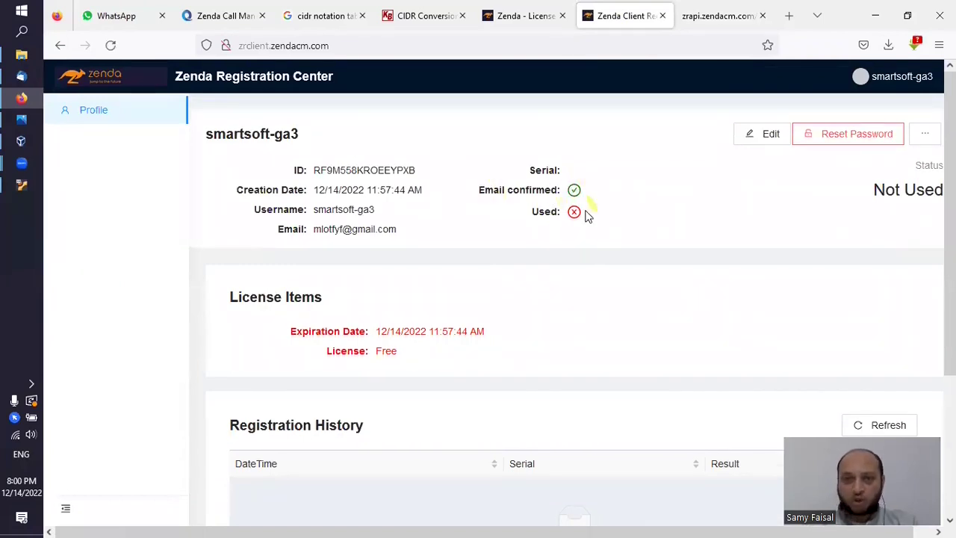
pyautogui.moveTo(876, 192); pyautogui.dragTo(933, 193)
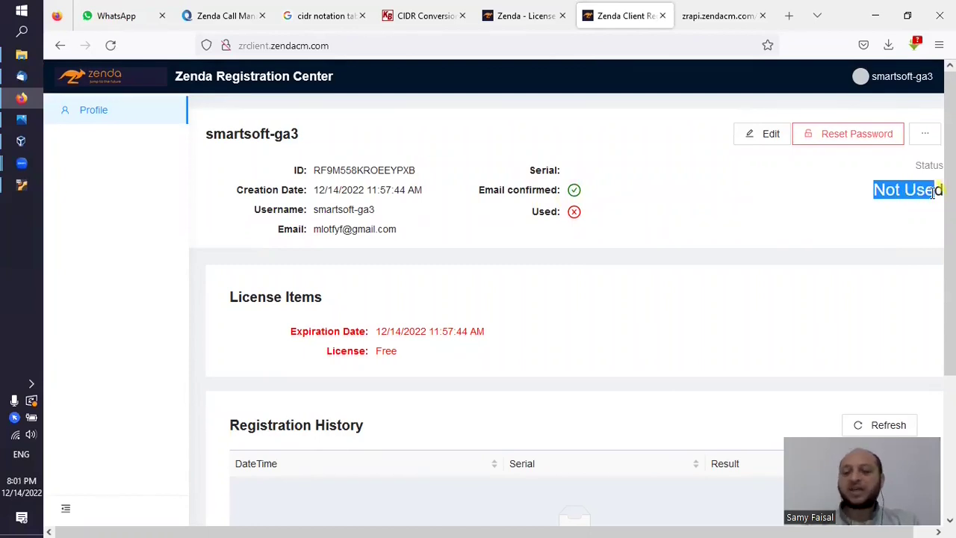
pyautogui.click(523, 16)
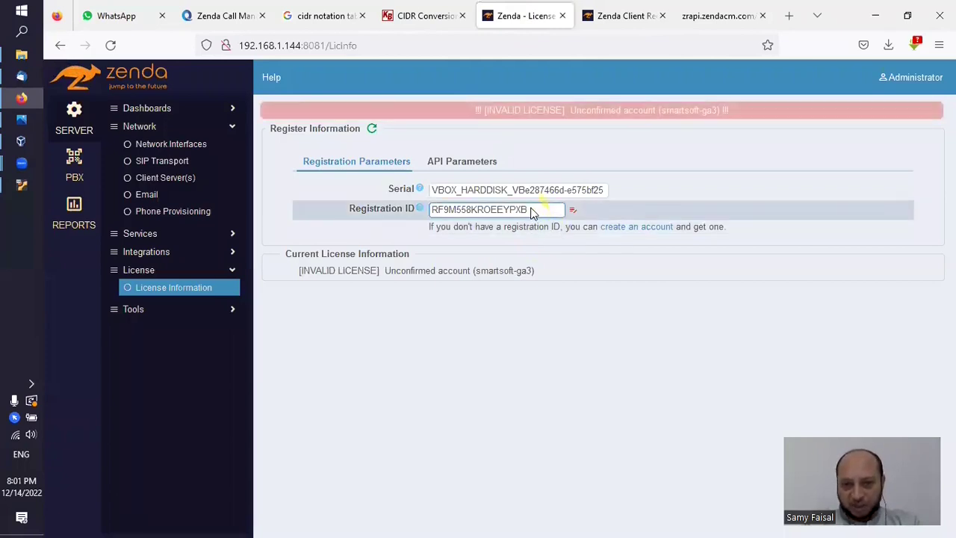
# Refresh the PBX registration and check the Trial license expiry of 29/12/2022 12:01:08
pyautogui.click(440, 163)
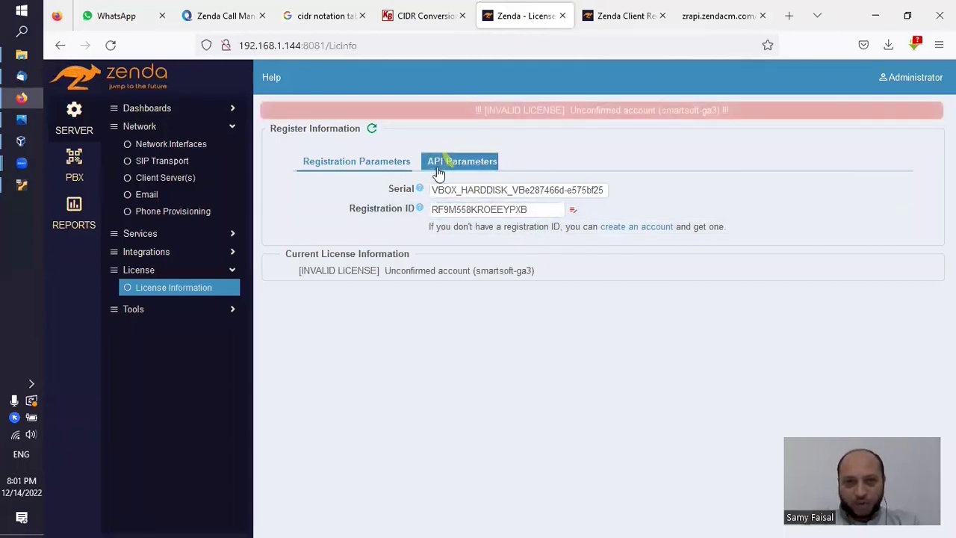
pyautogui.click(374, 130)
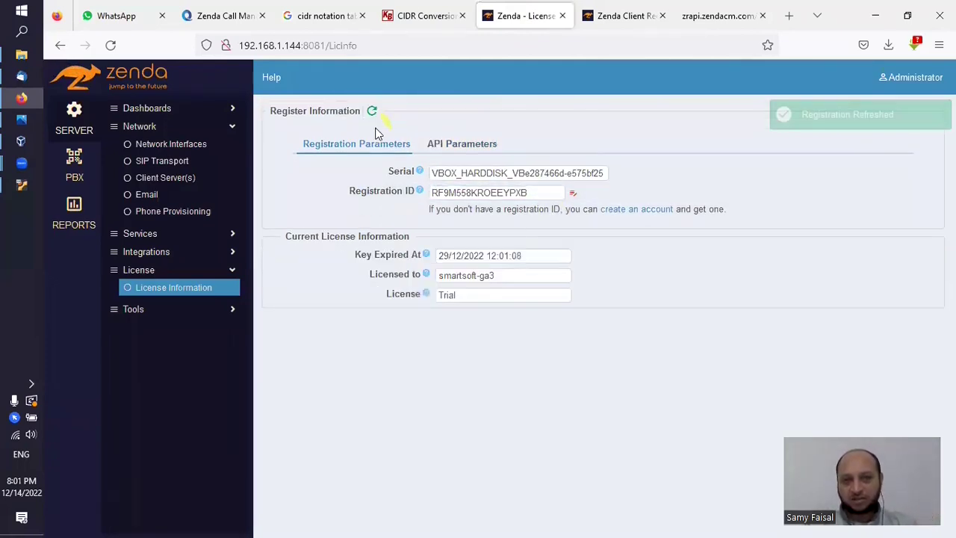
pyautogui.click(467, 256)
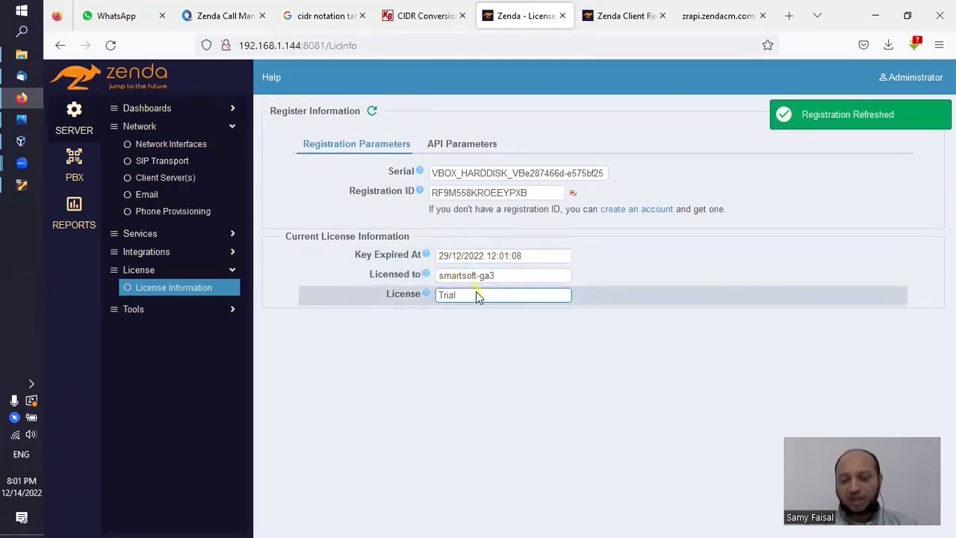
# Reload the registration profile to show the VBOX_HARDDISK serial and two registration history entries
pyautogui.click(619, 15)
pyautogui.click(111, 47)
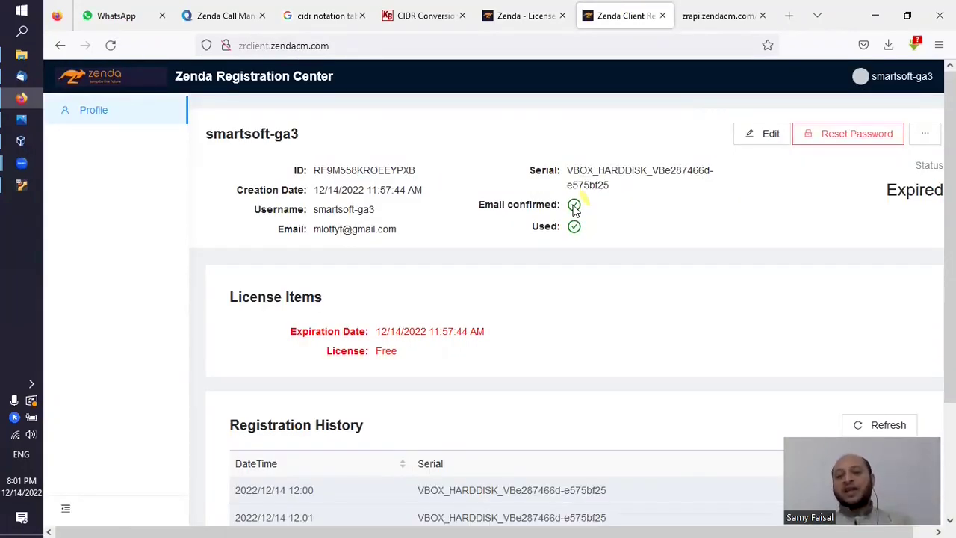
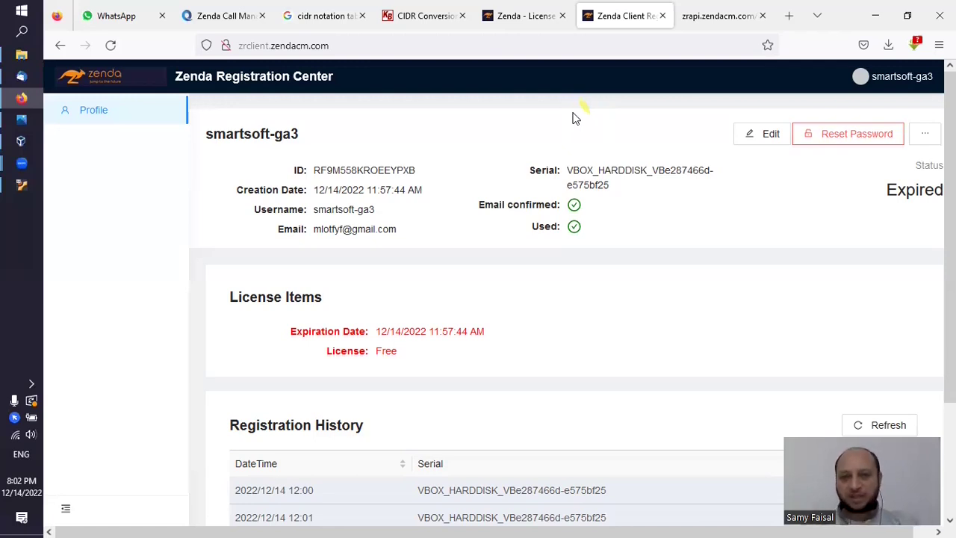
# On the License Information page, highlight the Licensed to account and the Trial license type
pyautogui.click(523, 16)
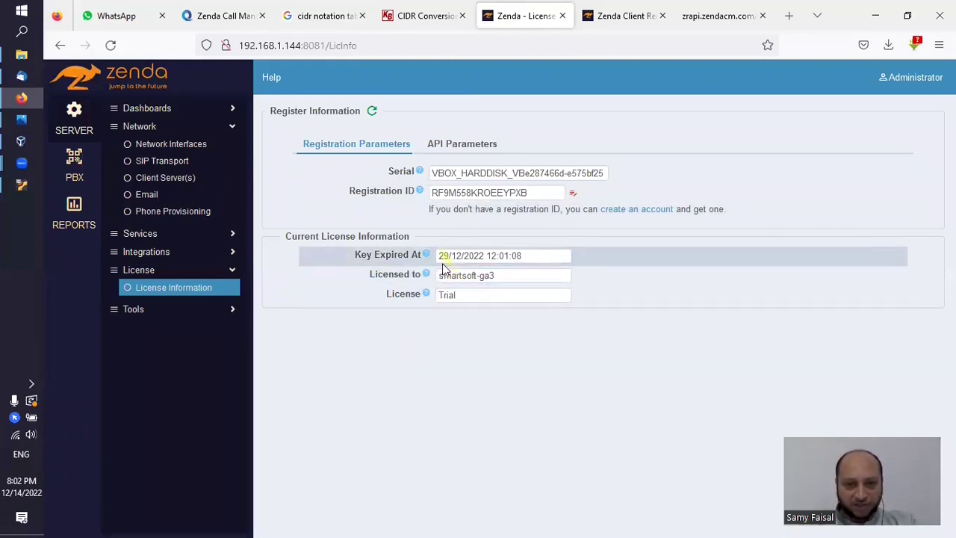
pyautogui.click(481, 275)
pyautogui.click(461, 295)
pyautogui.doubleClick(452, 295)
pyautogui.click(486, 275)
pyautogui.moveTo(498, 278); pyautogui.dragTo(438, 275)
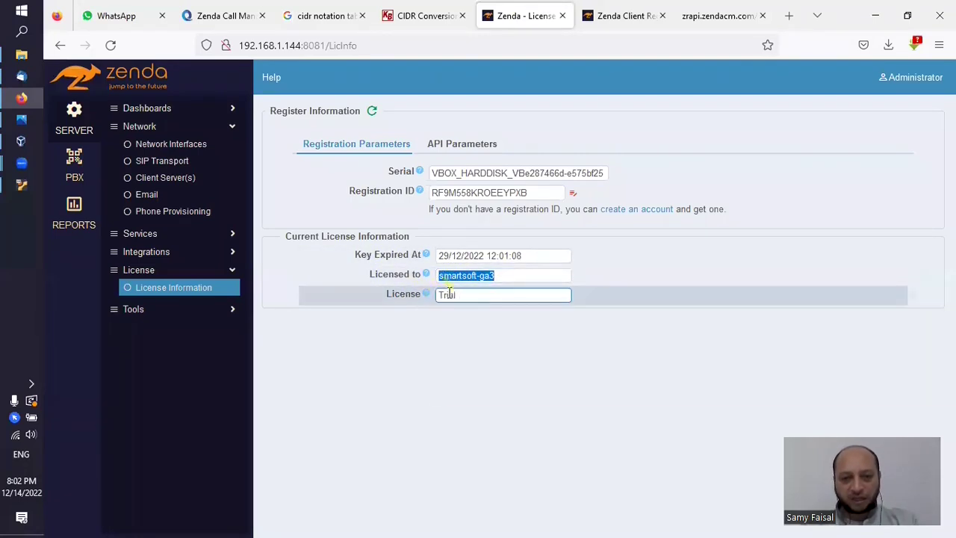
pyautogui.moveTo(471, 296); pyautogui.dragTo(439, 295)
pyautogui.click(649, 19)
pyautogui.scroll(-1, 604, 320)
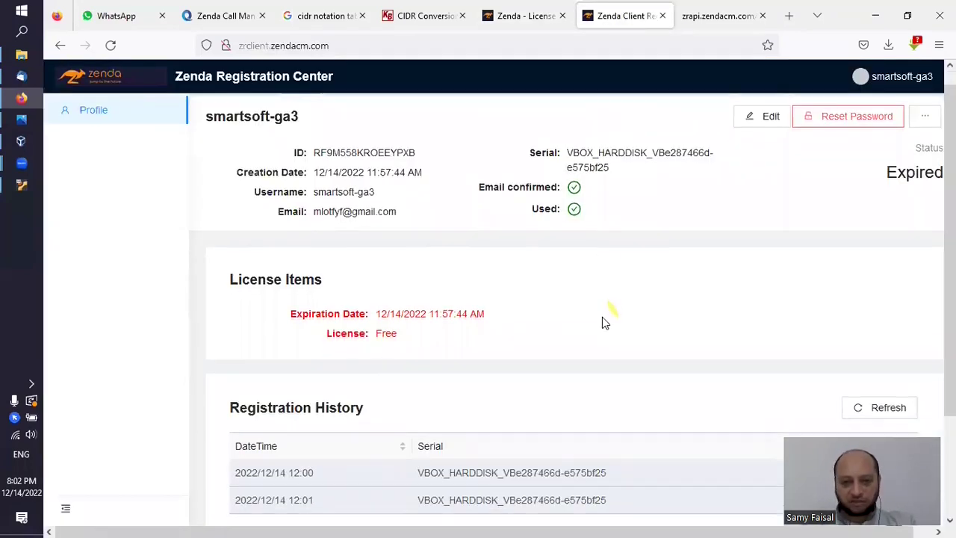
pyautogui.scroll(-1, 603, 321)
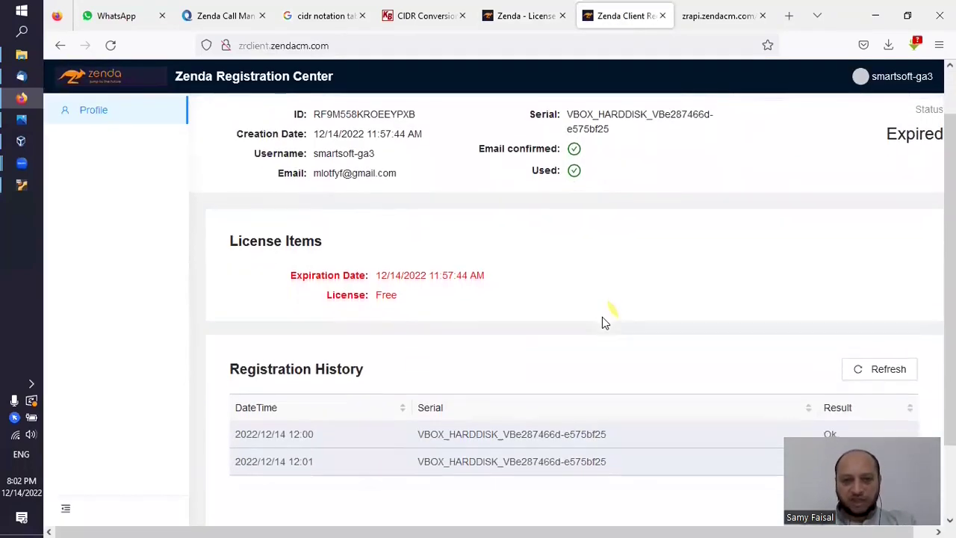
pyautogui.doubleClick(387, 293)
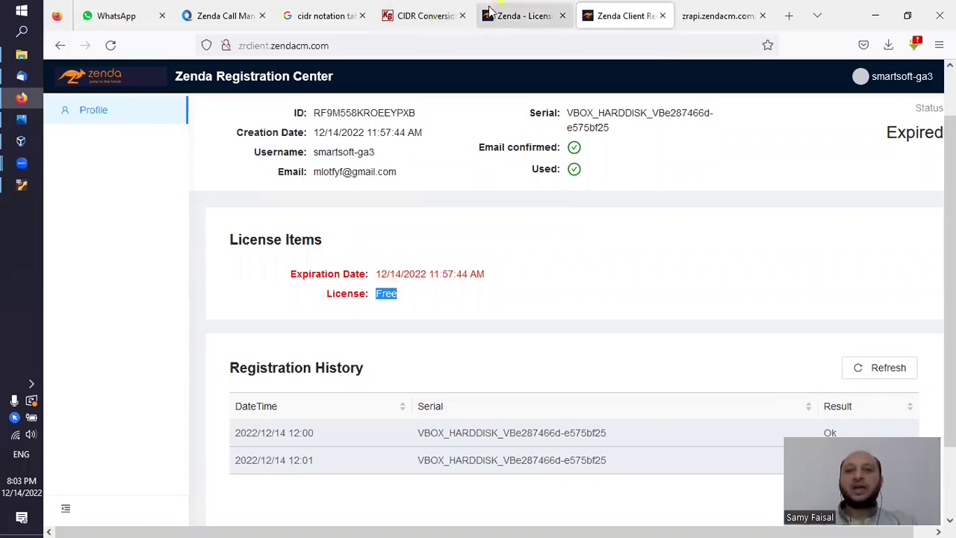
pyautogui.click(521, 16)
pyautogui.click(465, 298)
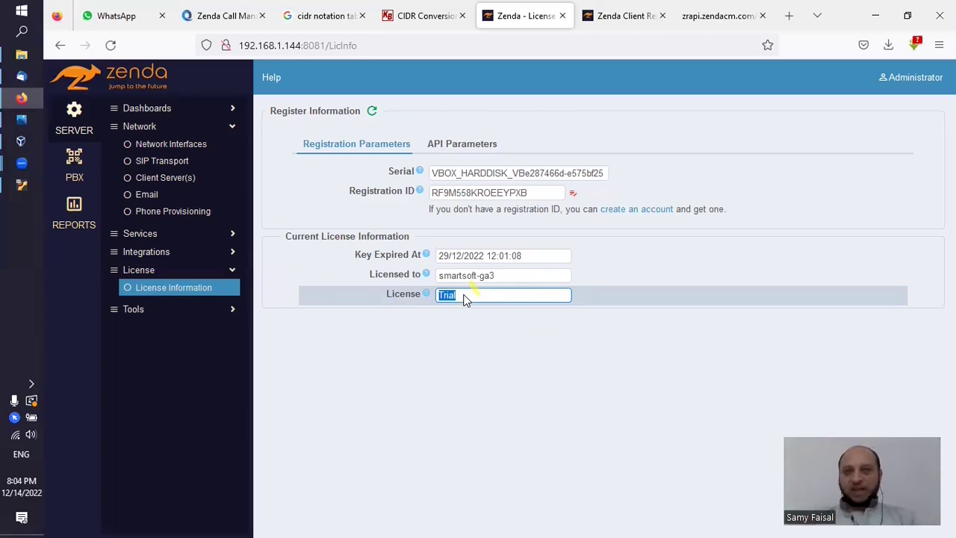
# Add a blank browser tab, then go back to License Information and highlight the Trial license value
pyautogui.click(789, 16)
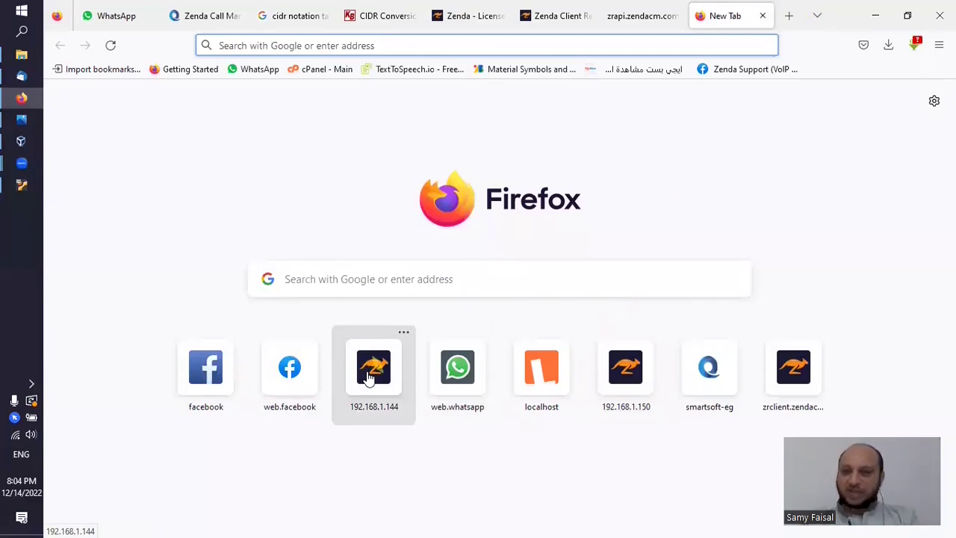
pyautogui.click(548, 12)
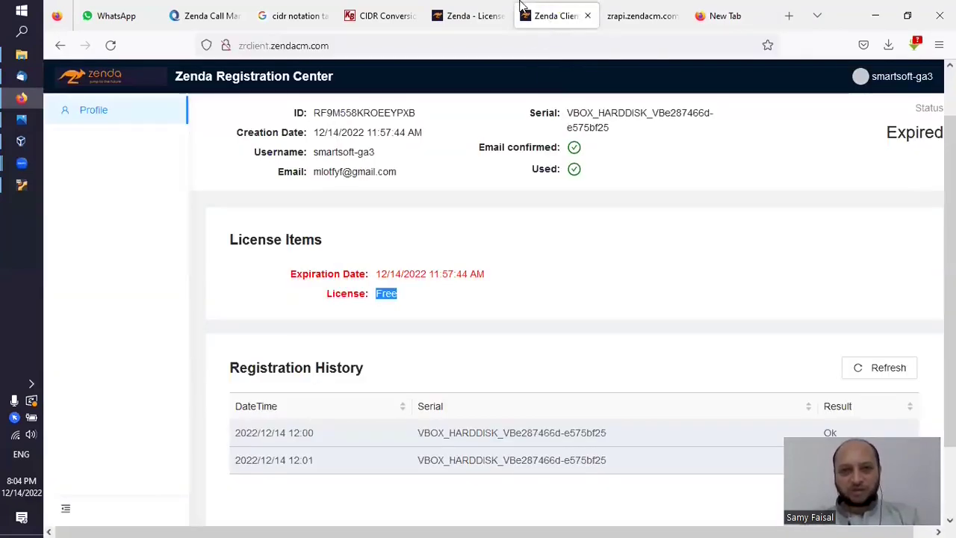
pyautogui.click(486, 11)
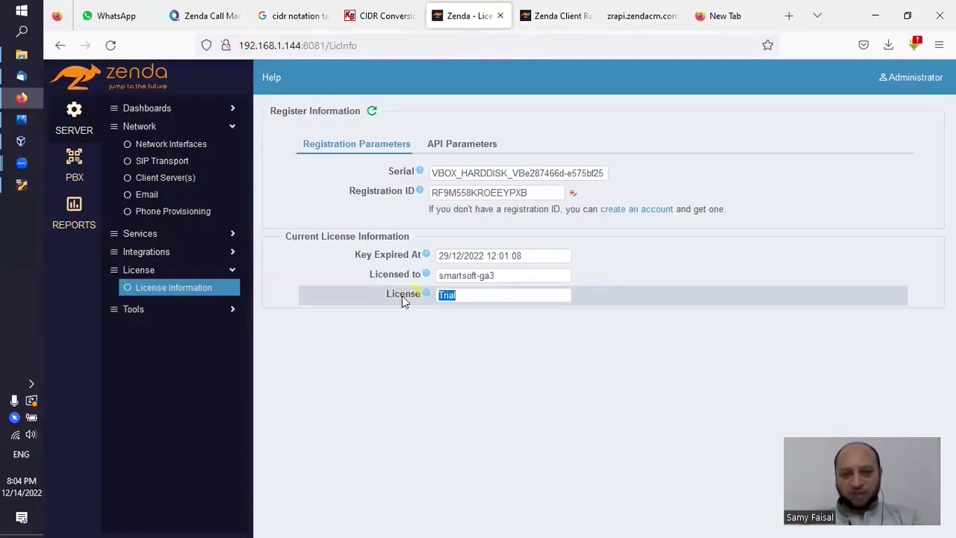
pyautogui.doubleClick(461, 295)
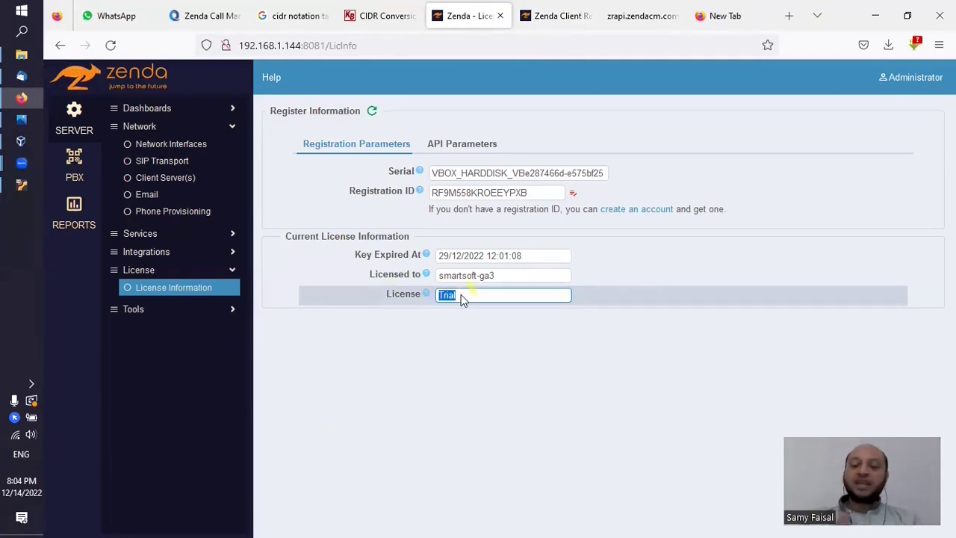
pyautogui.click(435, 295)
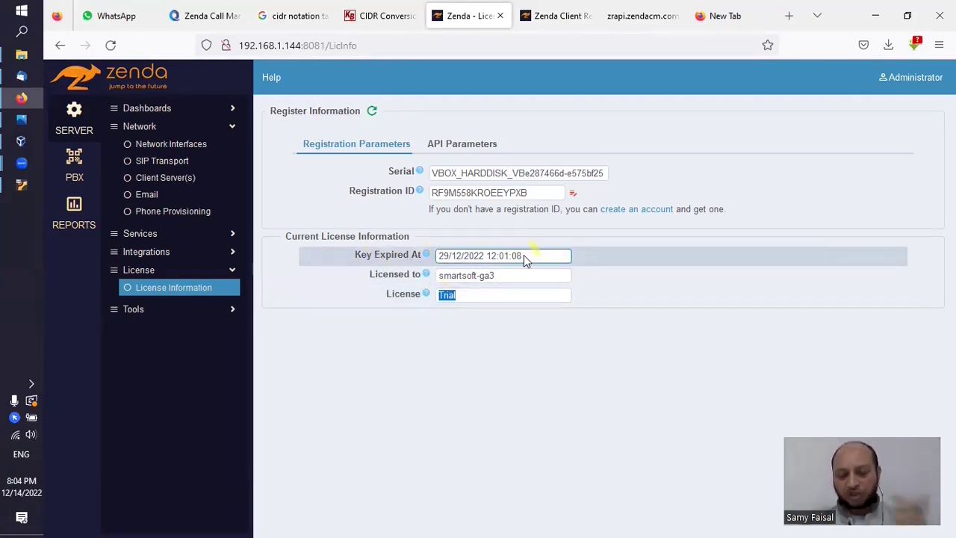
pyautogui.moveTo(524, 258); pyautogui.dragTo(379, 256)
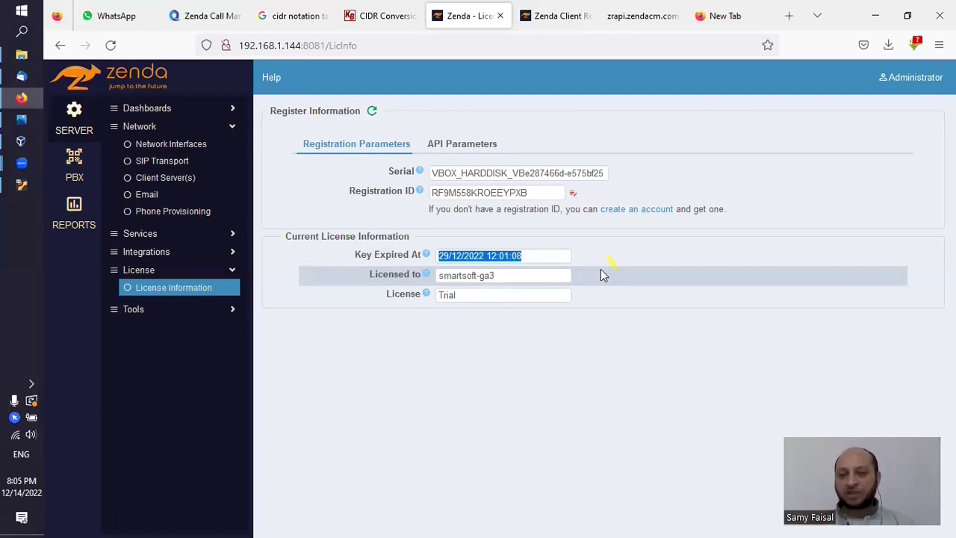
pyautogui.moveTo(531, 260); pyautogui.dragTo(431, 257)
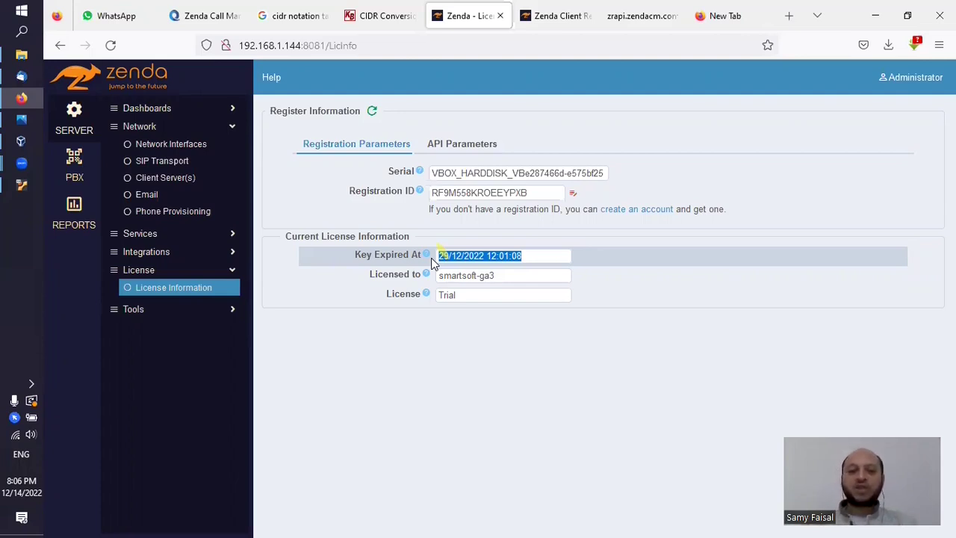
pyautogui.click(533, 353)
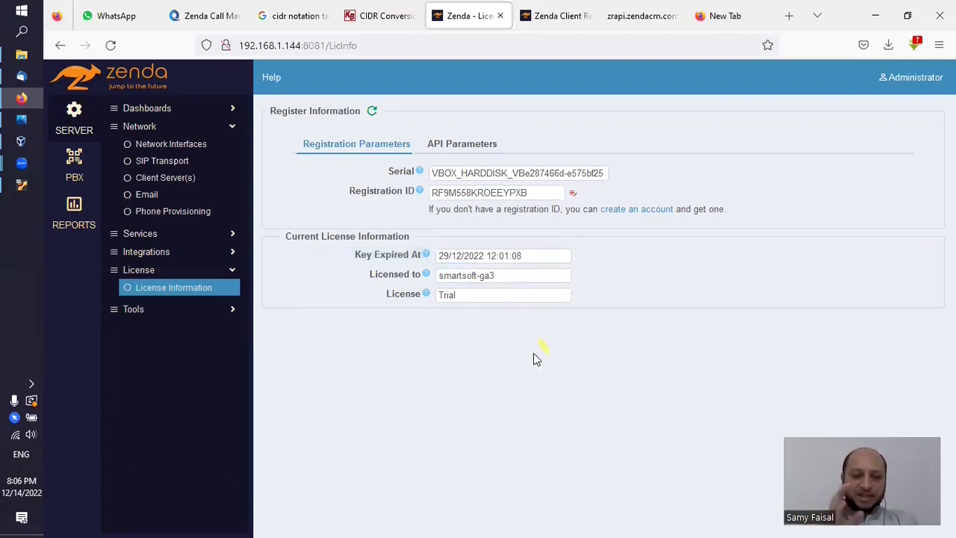